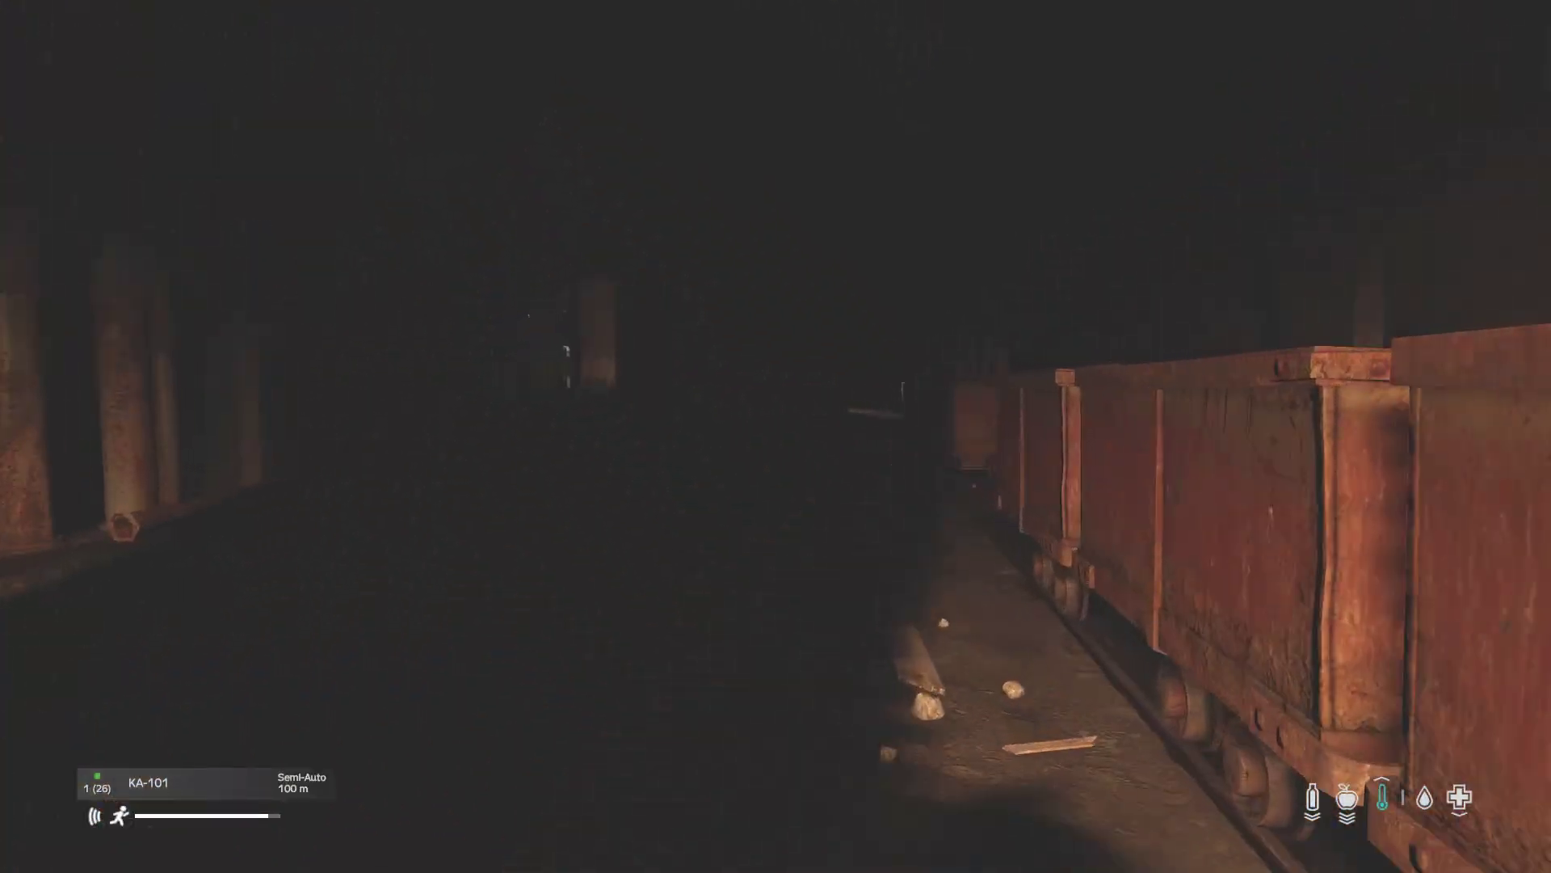
# Move forward through the mine tunnel past the ore carts toward the lit section.
pyautogui.press('w')
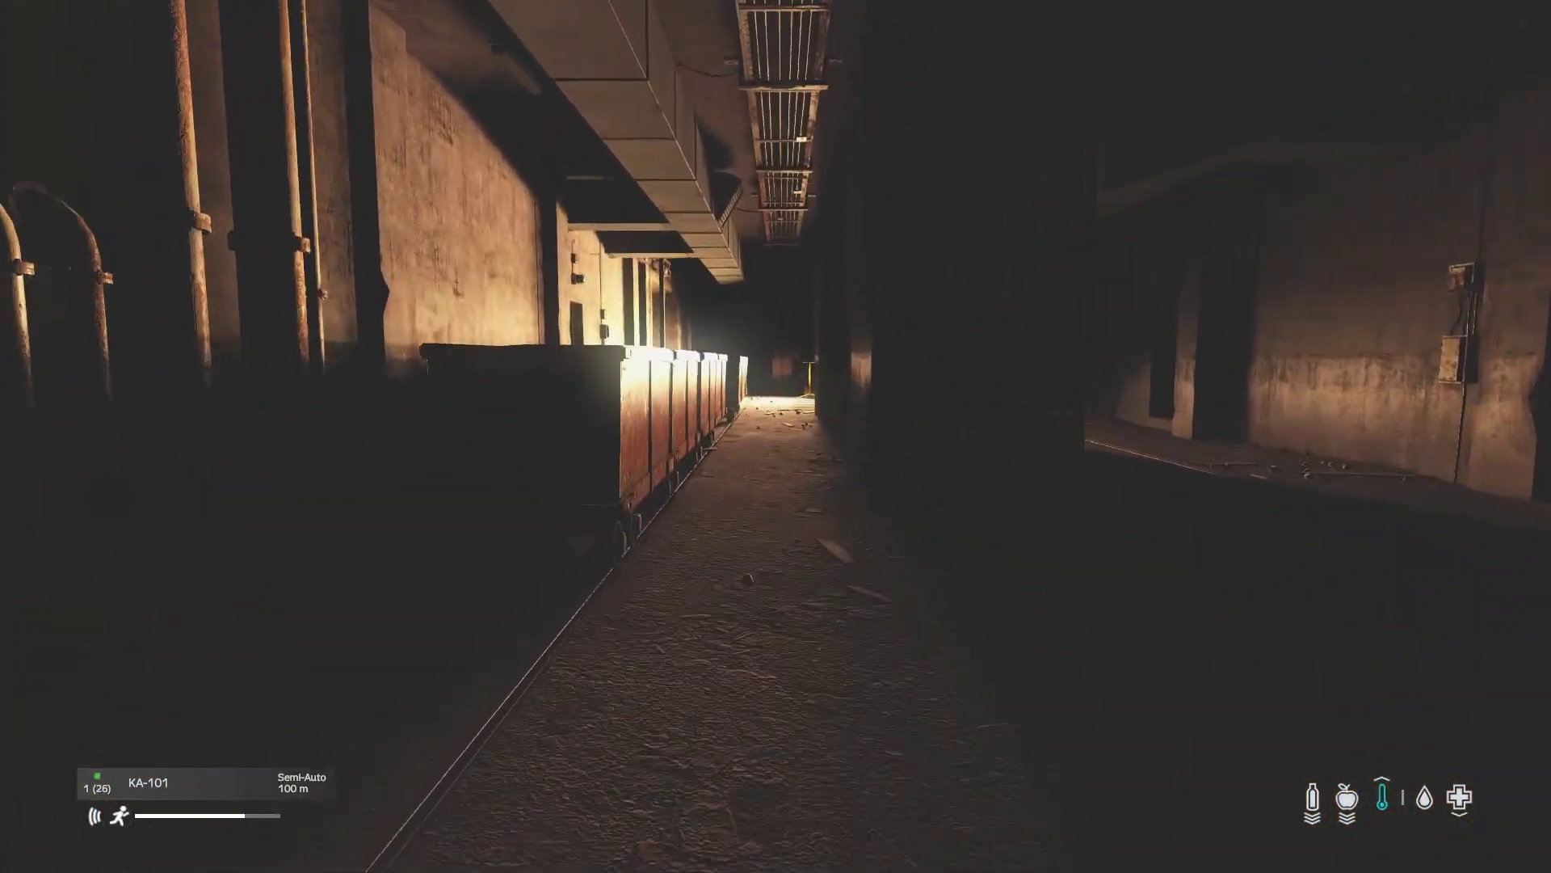
pyautogui.press('w')
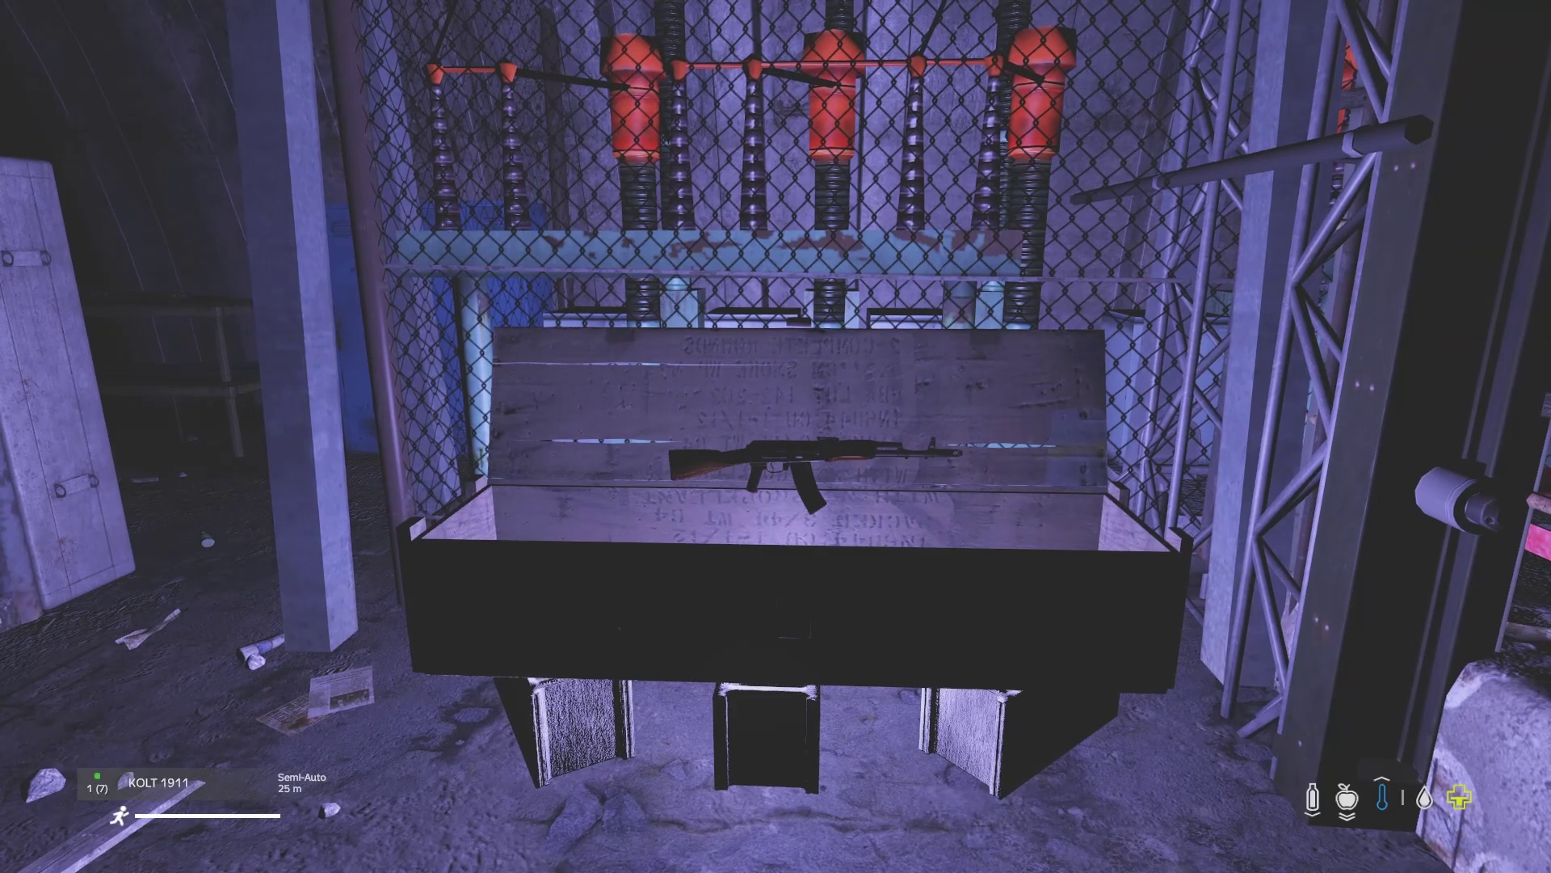
# Take the Mosin 91/30 from the Mystery Box crate into hands and check the inventory.
pyautogui.press('Tab')
pyautogui.press('Tab')
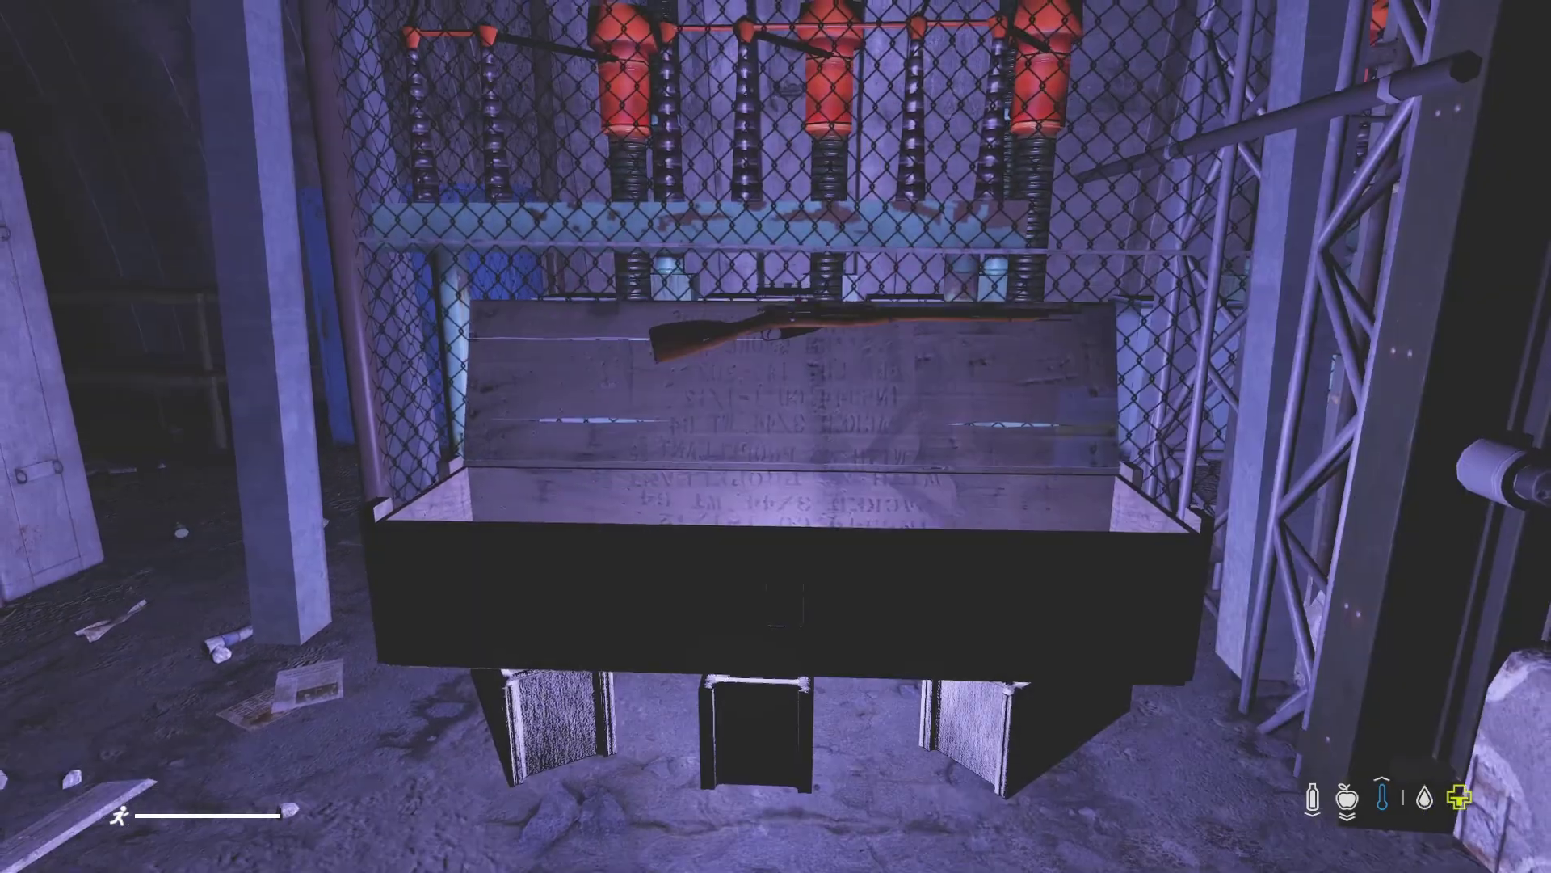
pyautogui.press('w')
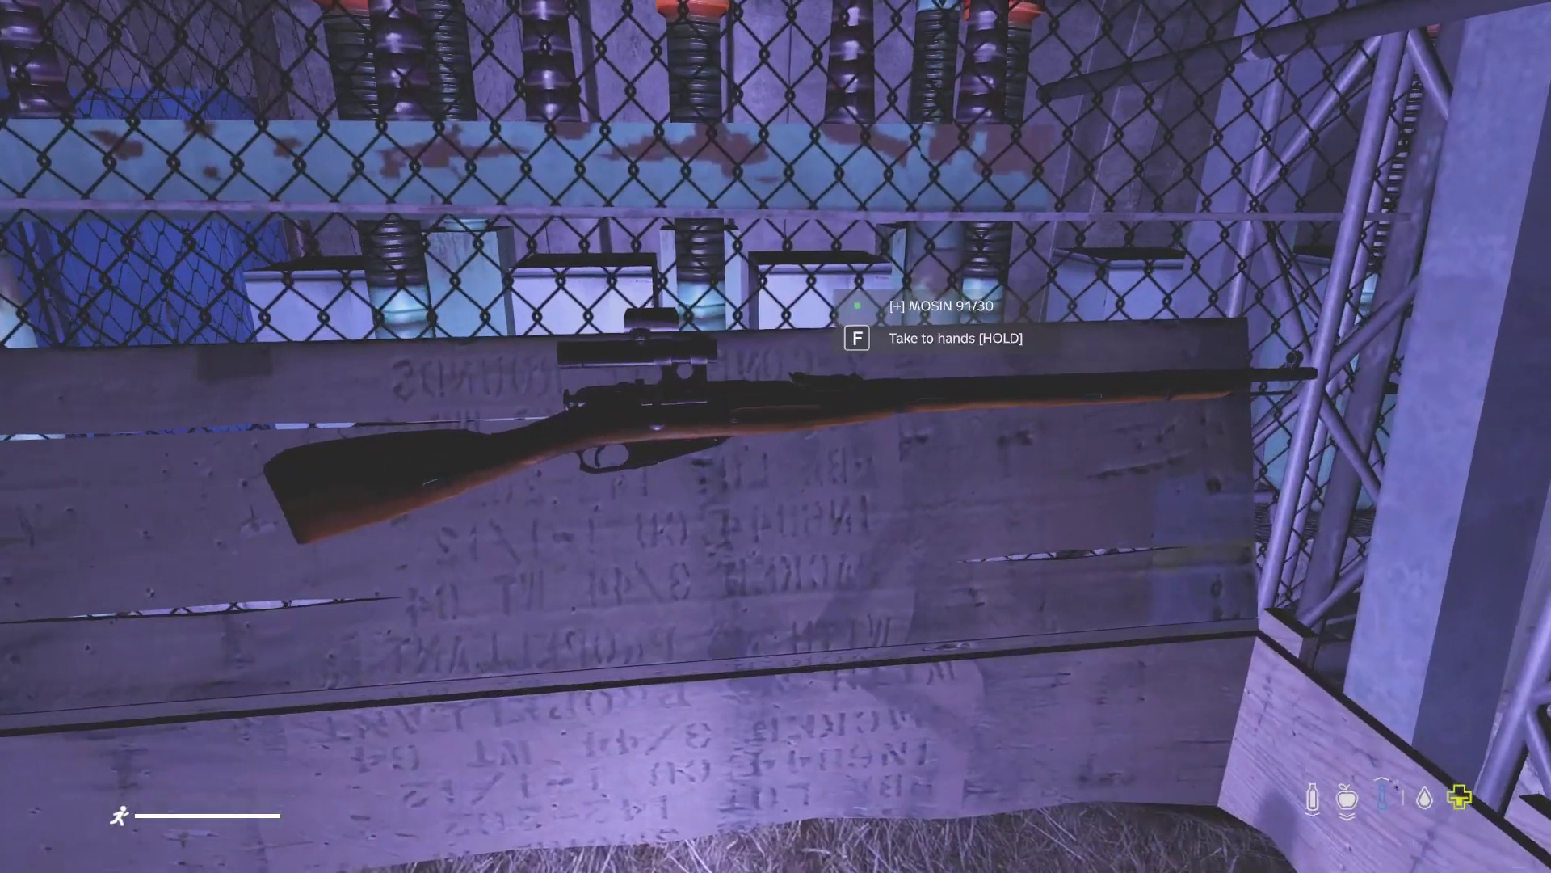
pyautogui.press('f')
pyautogui.press('s')
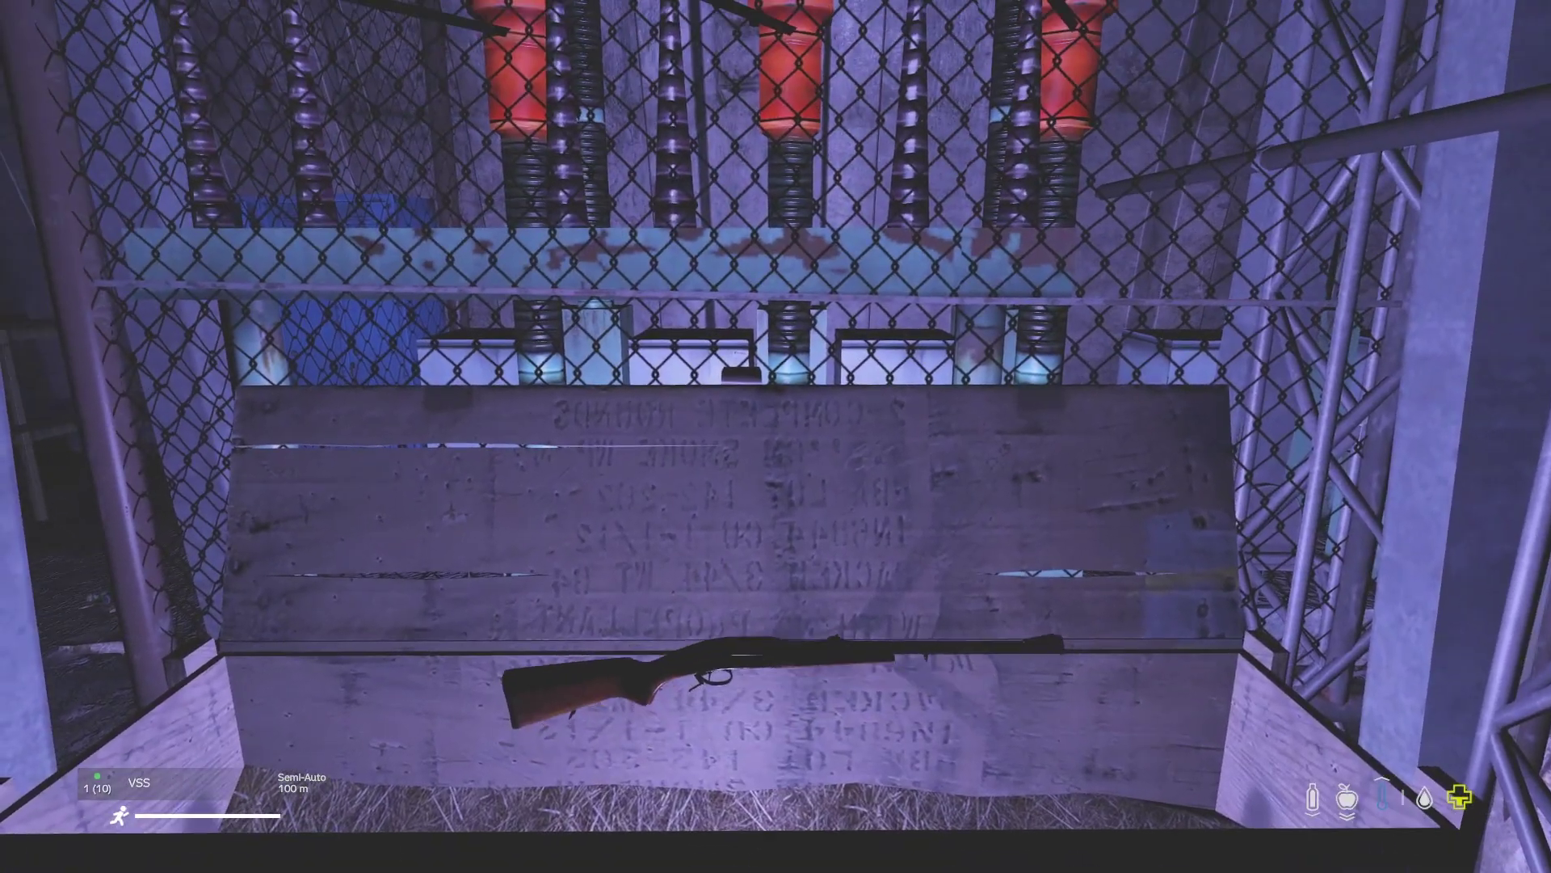
pyautogui.press('Tab')
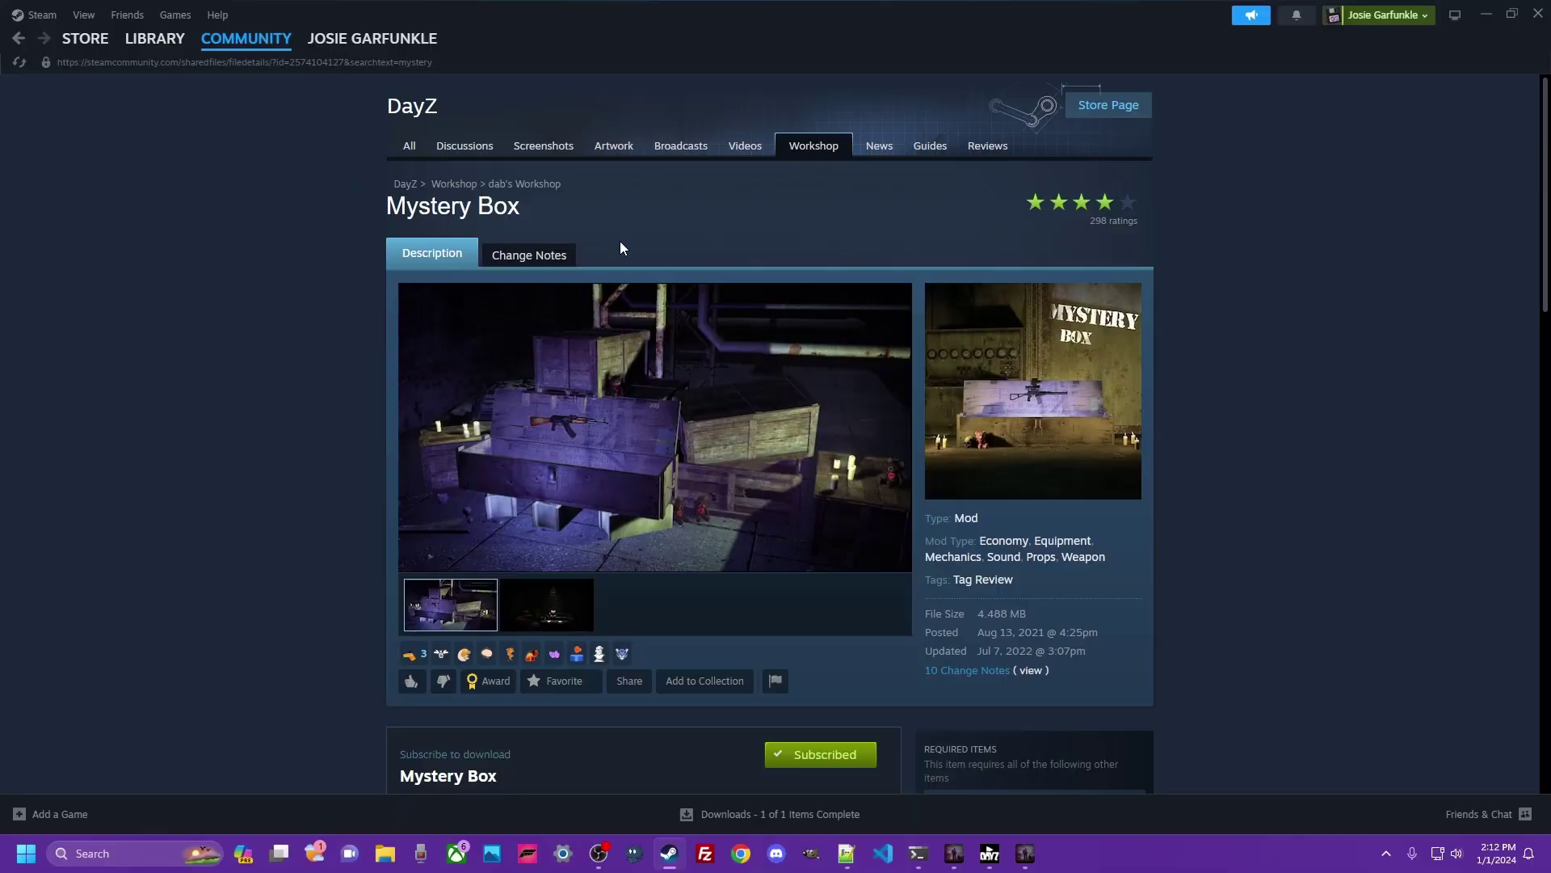
pyautogui.scroll(-3, 646, 363)
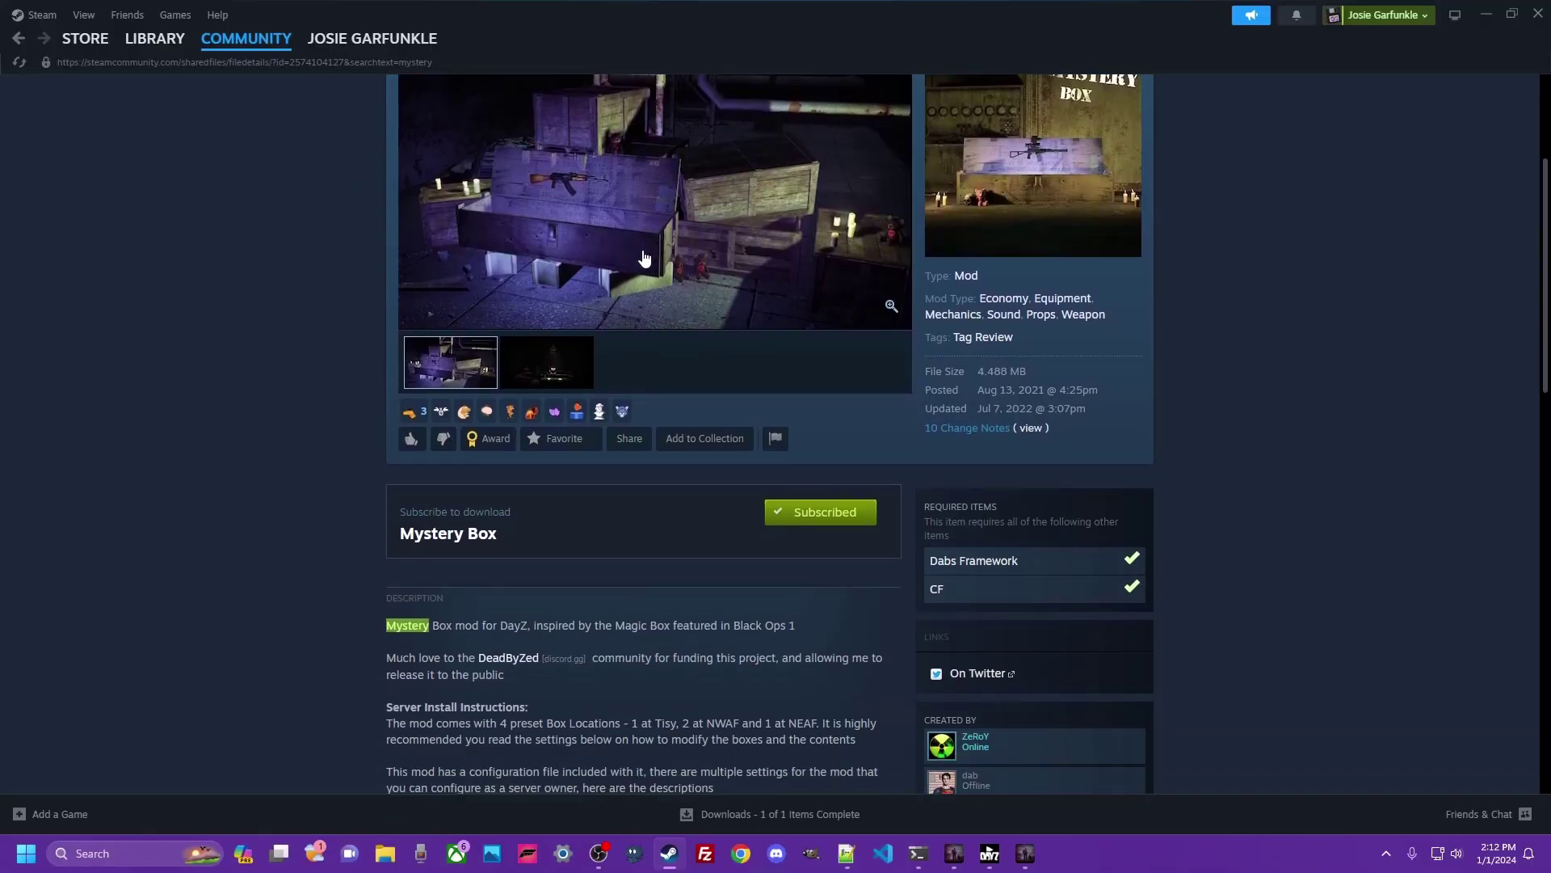
pyautogui.scroll(-4, 697, 496)
pyautogui.scroll(-5, 698, 497)
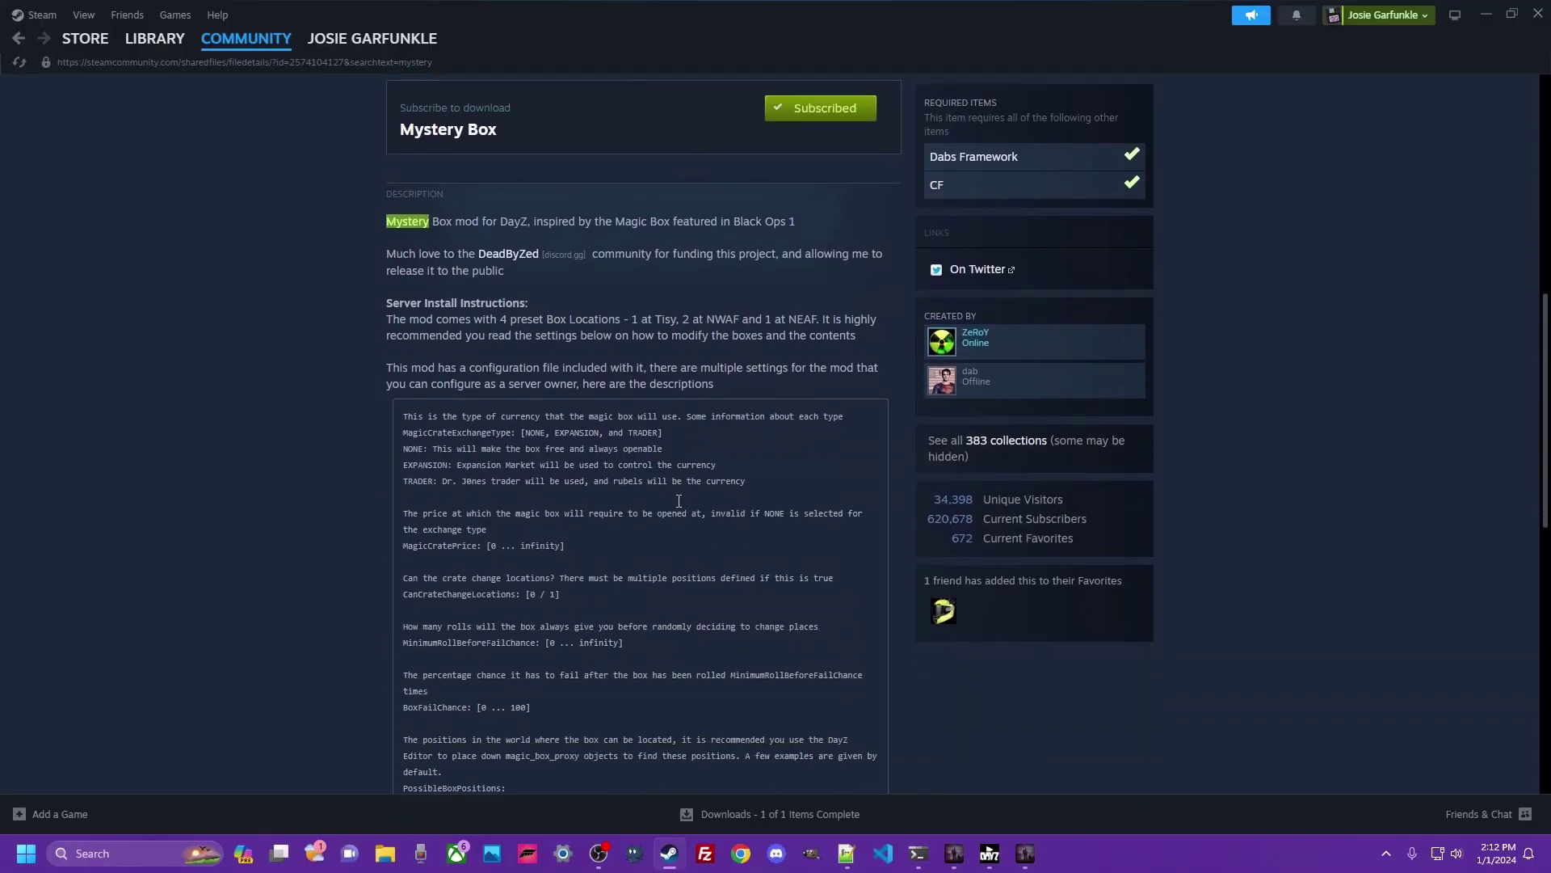
pyautogui.scroll(-6, 679, 501)
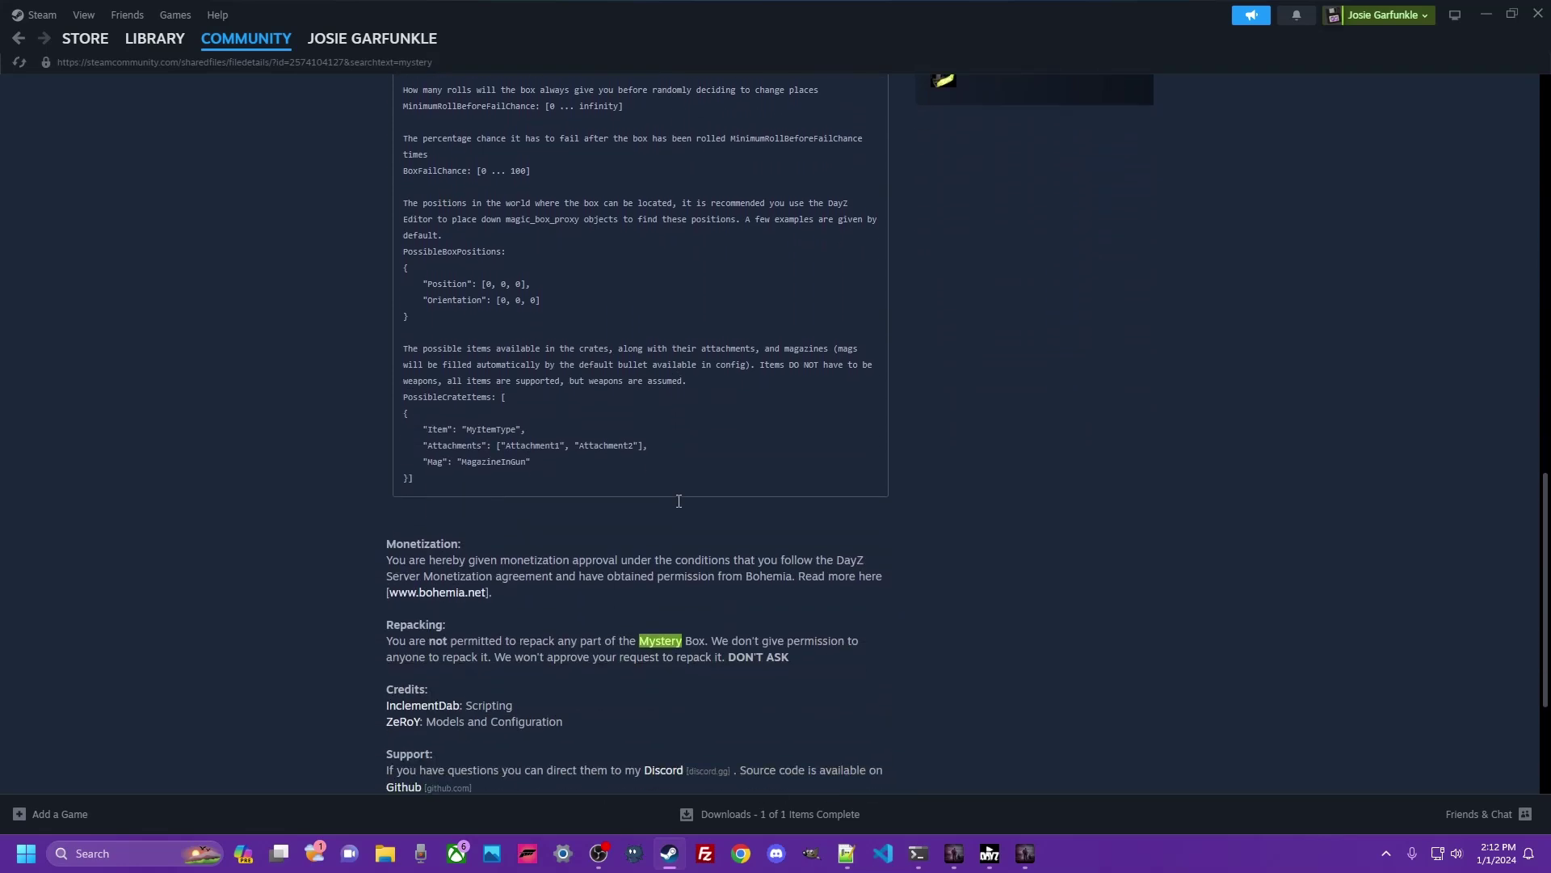
pyautogui.scroll(17, 678, 501)
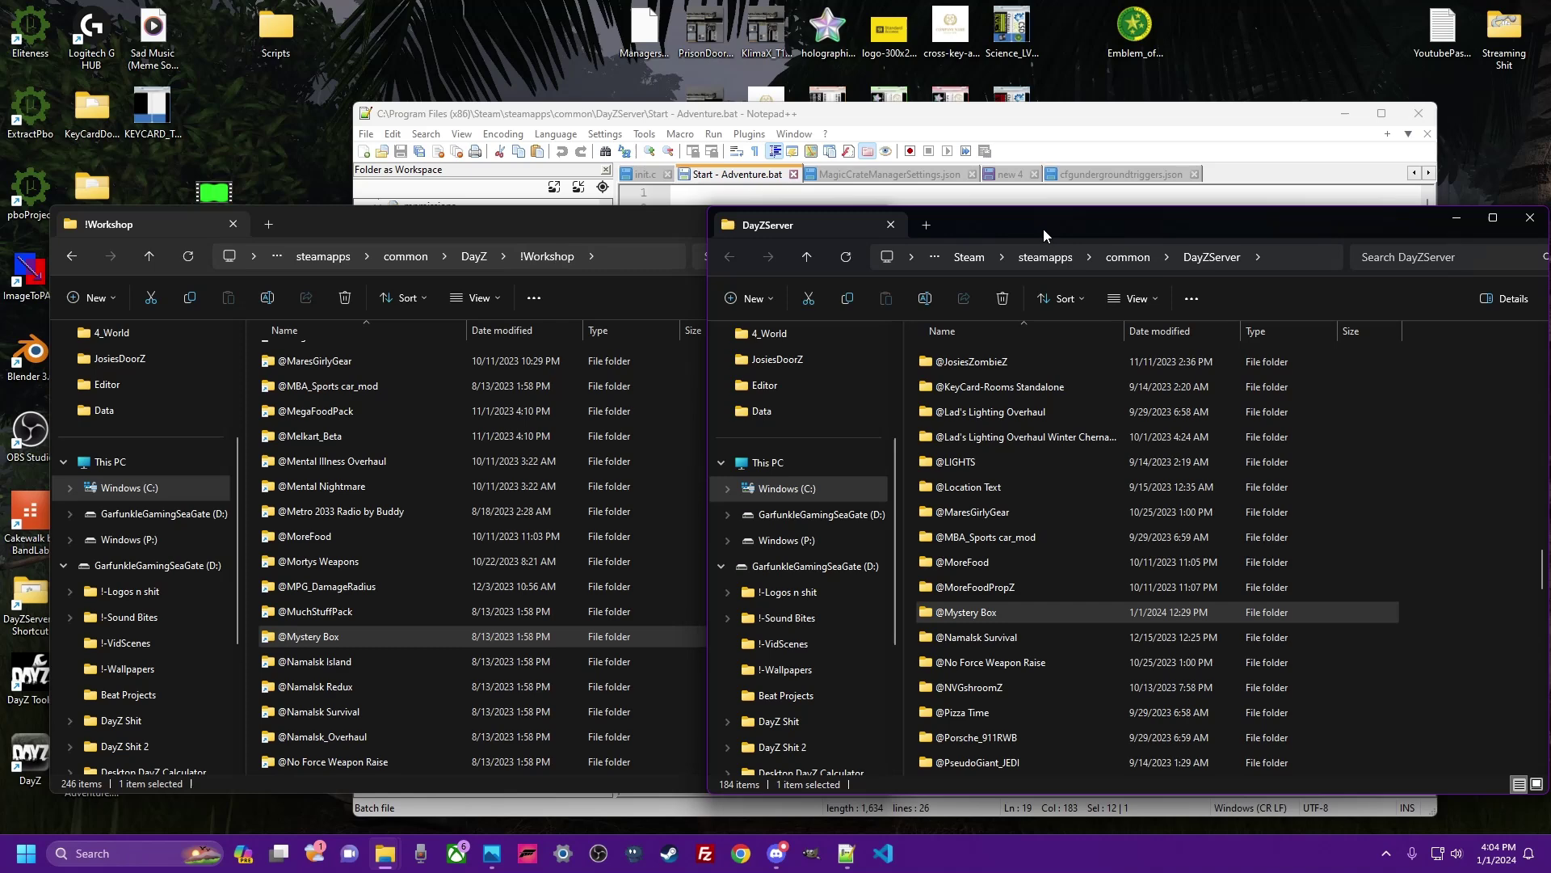
pyautogui.click(332, 640)
pyautogui.rightClick(332, 644)
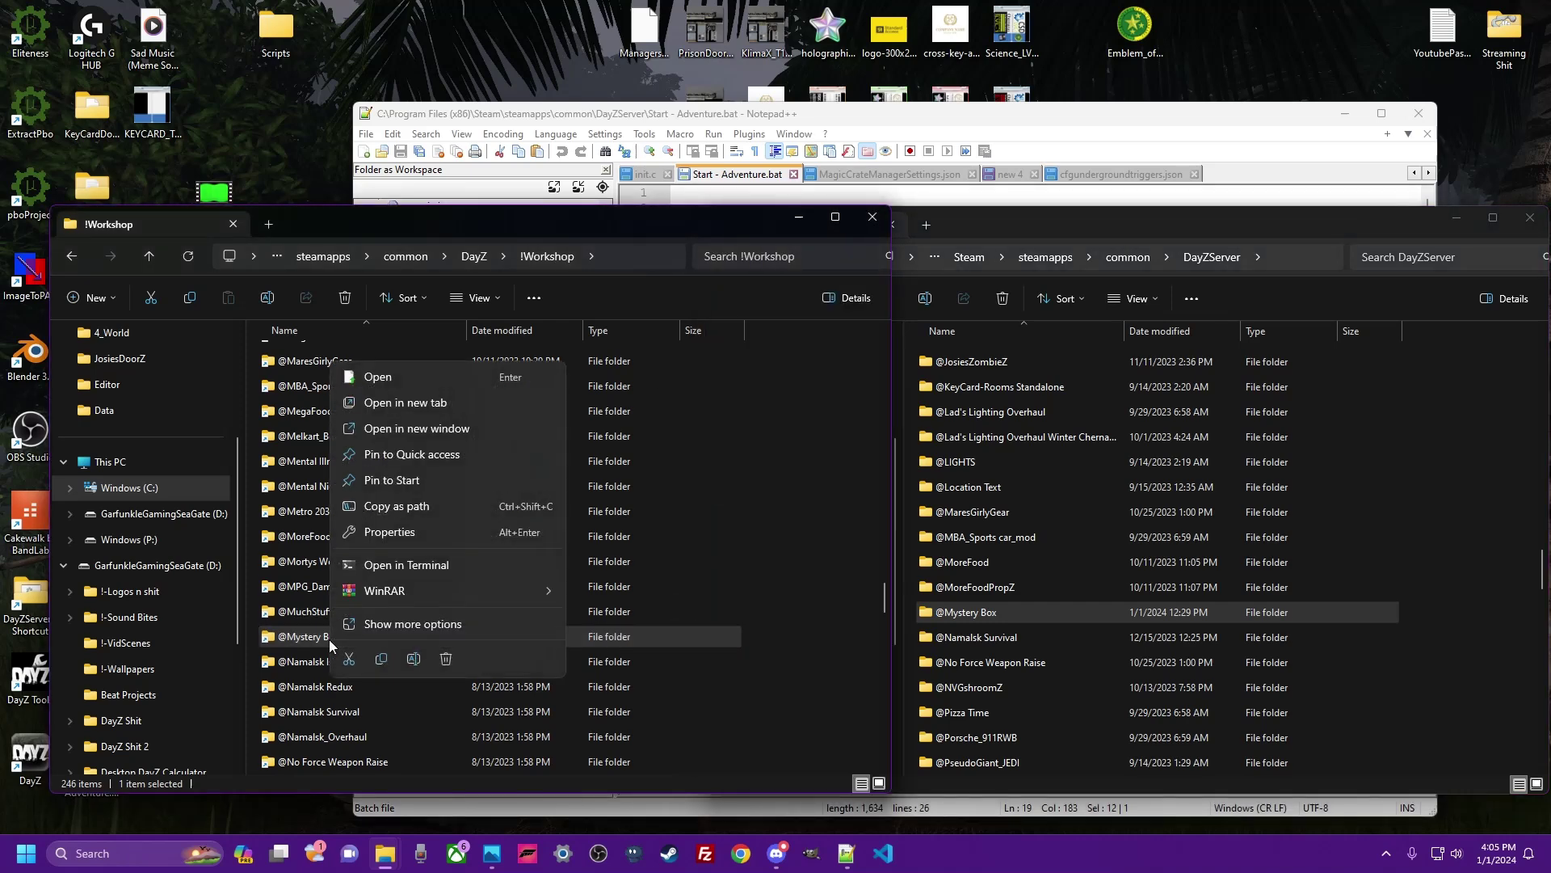
pyautogui.click(383, 662)
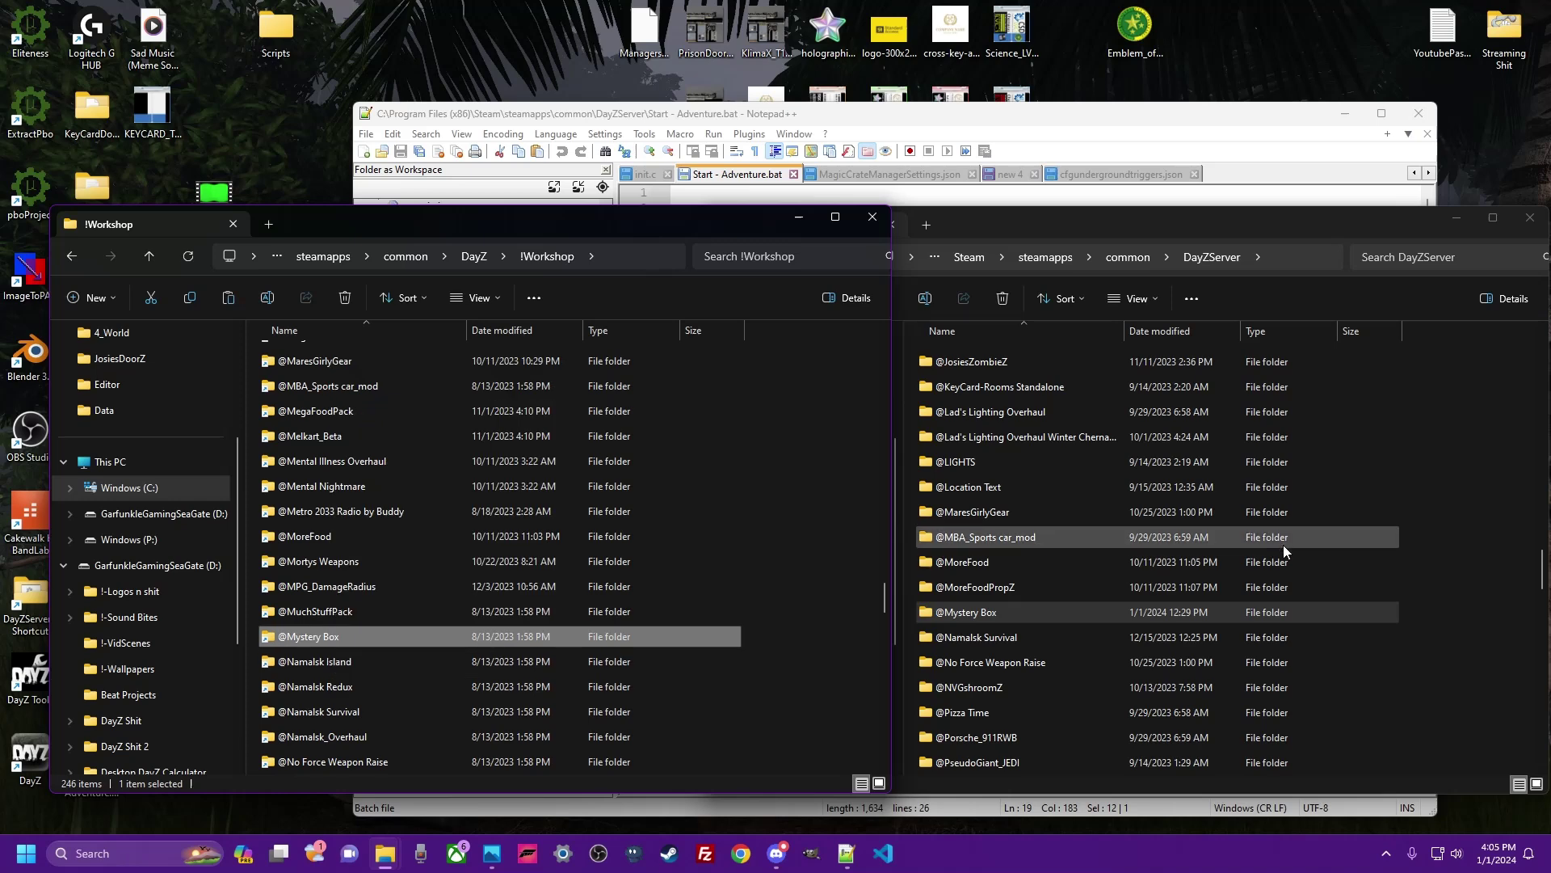
pyautogui.rightClick(1467, 530)
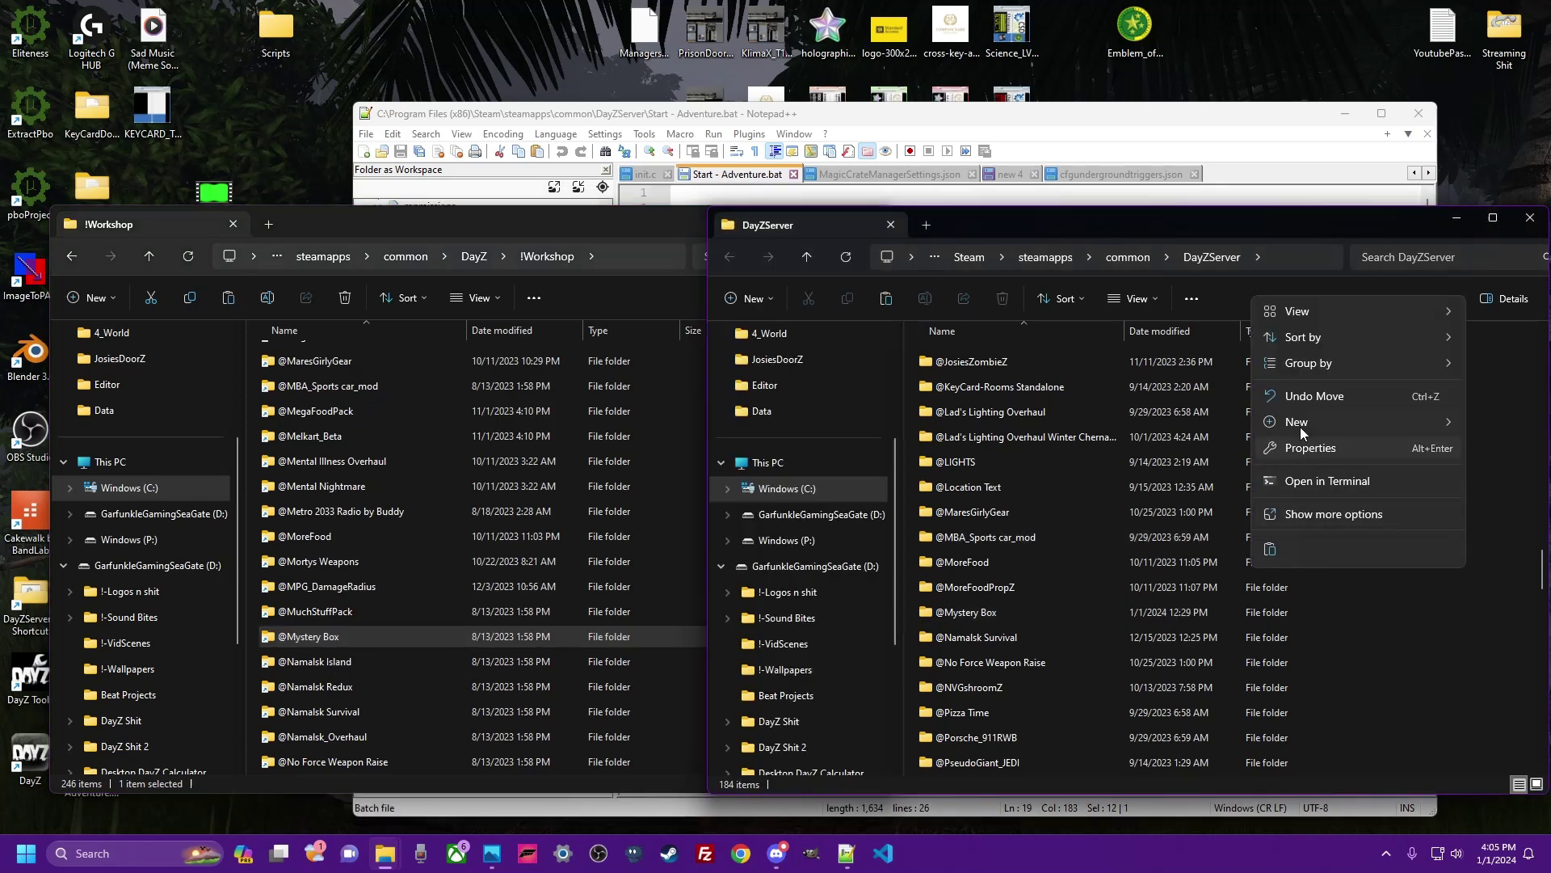
pyautogui.click(1270, 550)
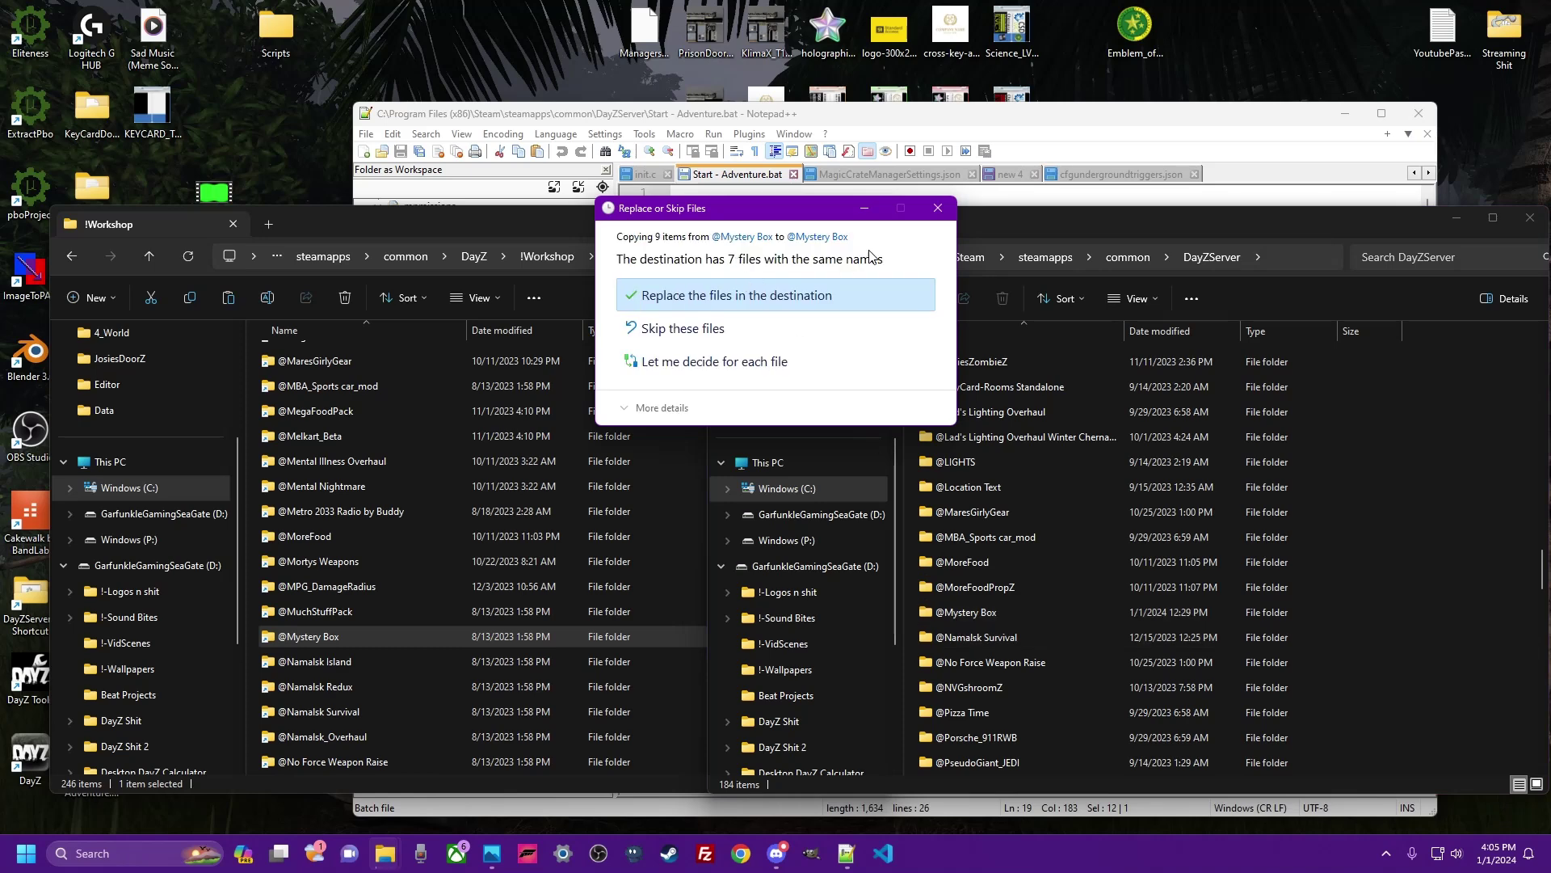
pyautogui.click(933, 210)
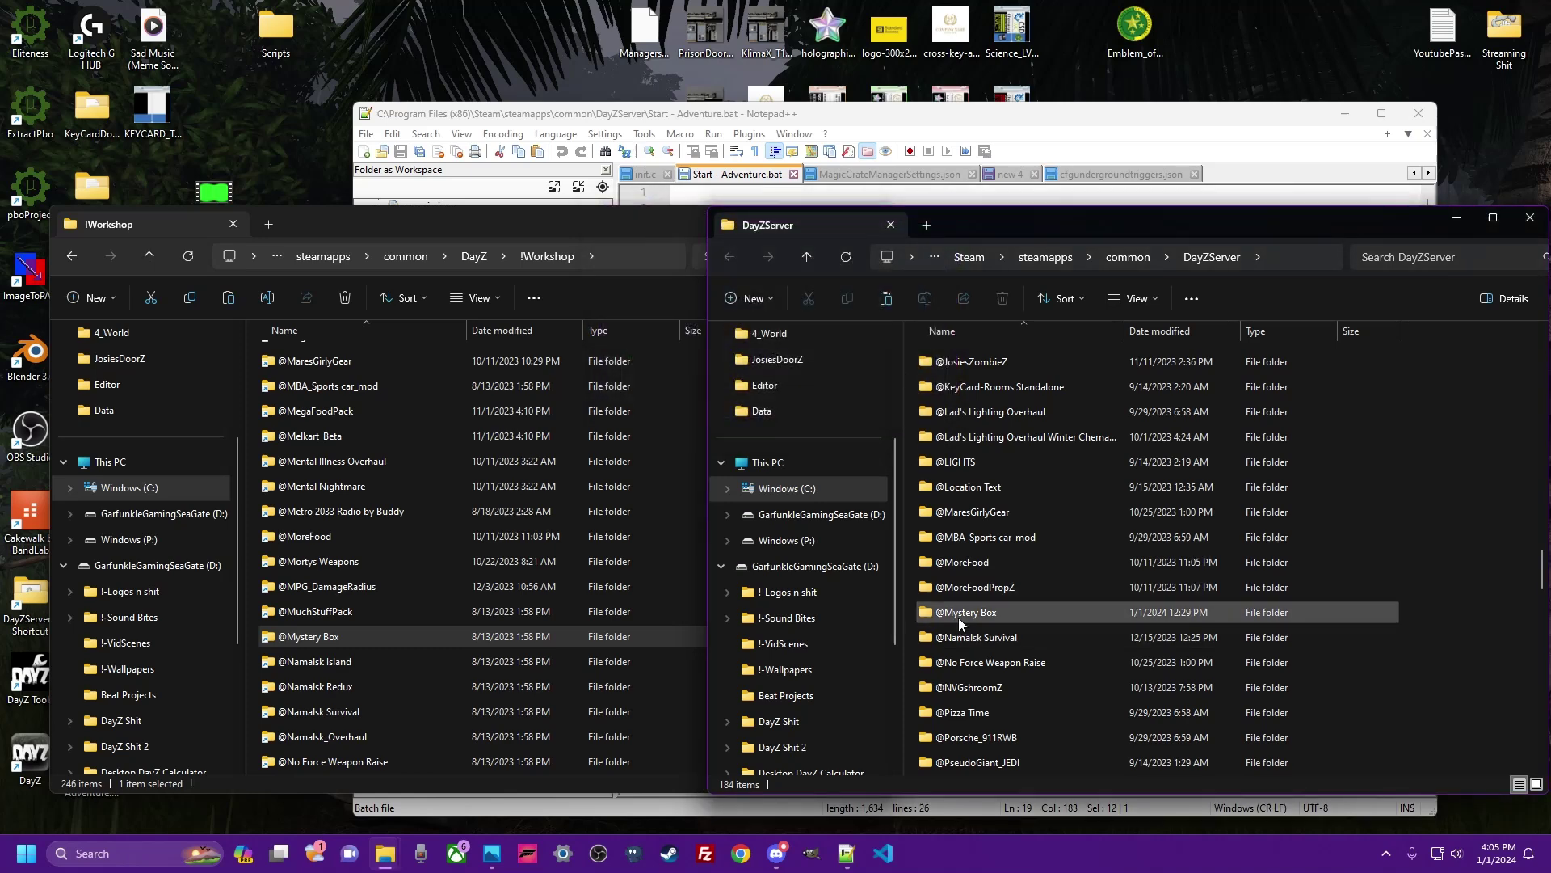
pyautogui.click(303, 636)
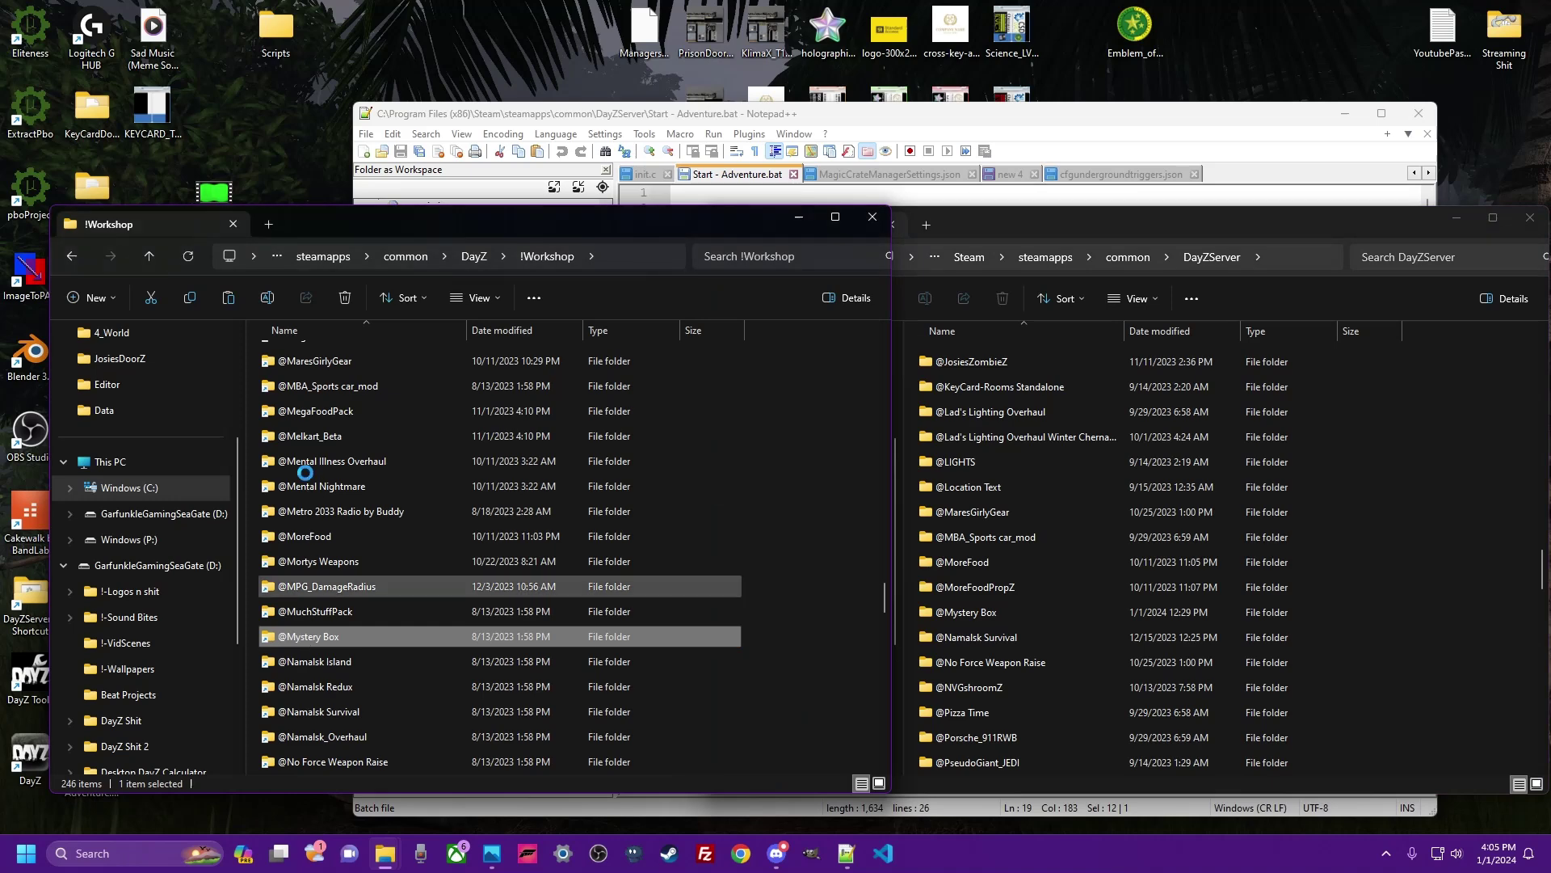
# Open the mod's Keys folder and the DayZServer keys folder.
pyautogui.doubleClick(292, 380)
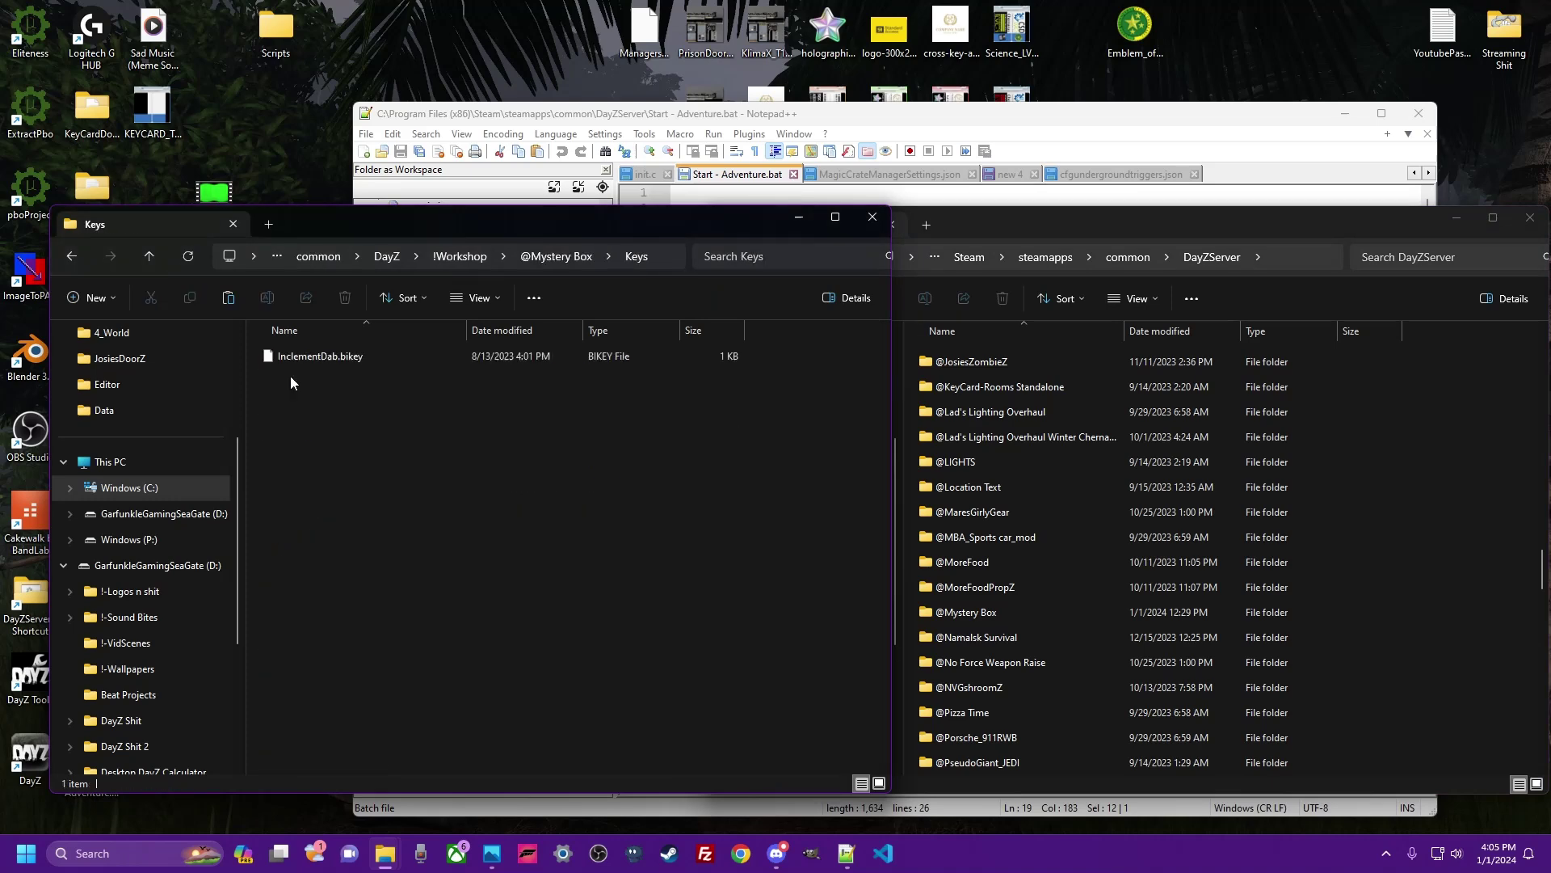
pyautogui.click(1464, 530)
pyautogui.scroll(-5, 1130, 506)
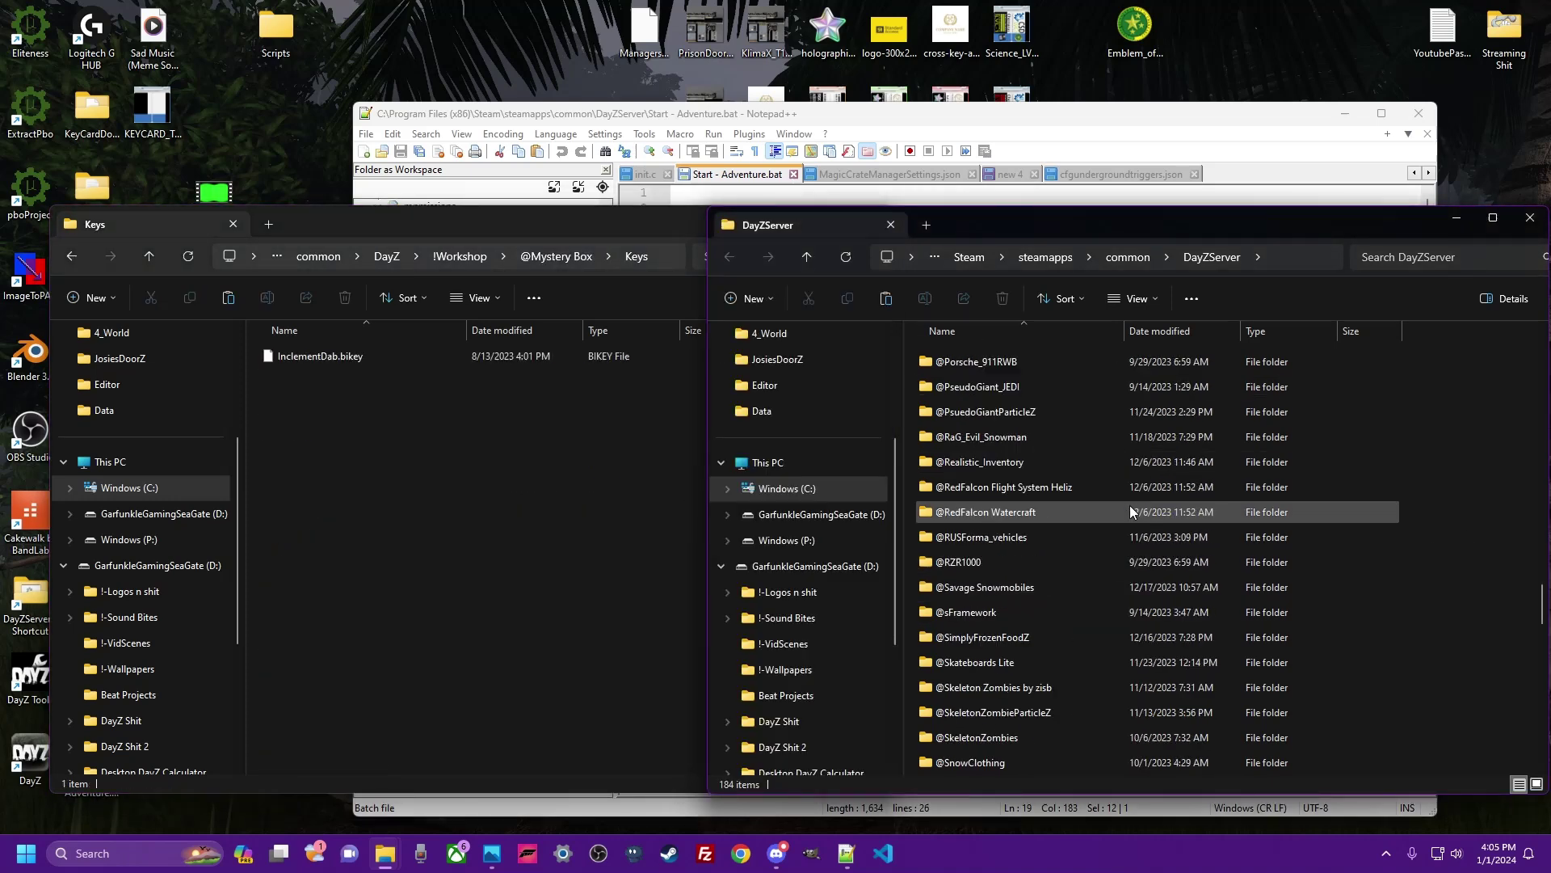
pyautogui.scroll(-10, 1129, 506)
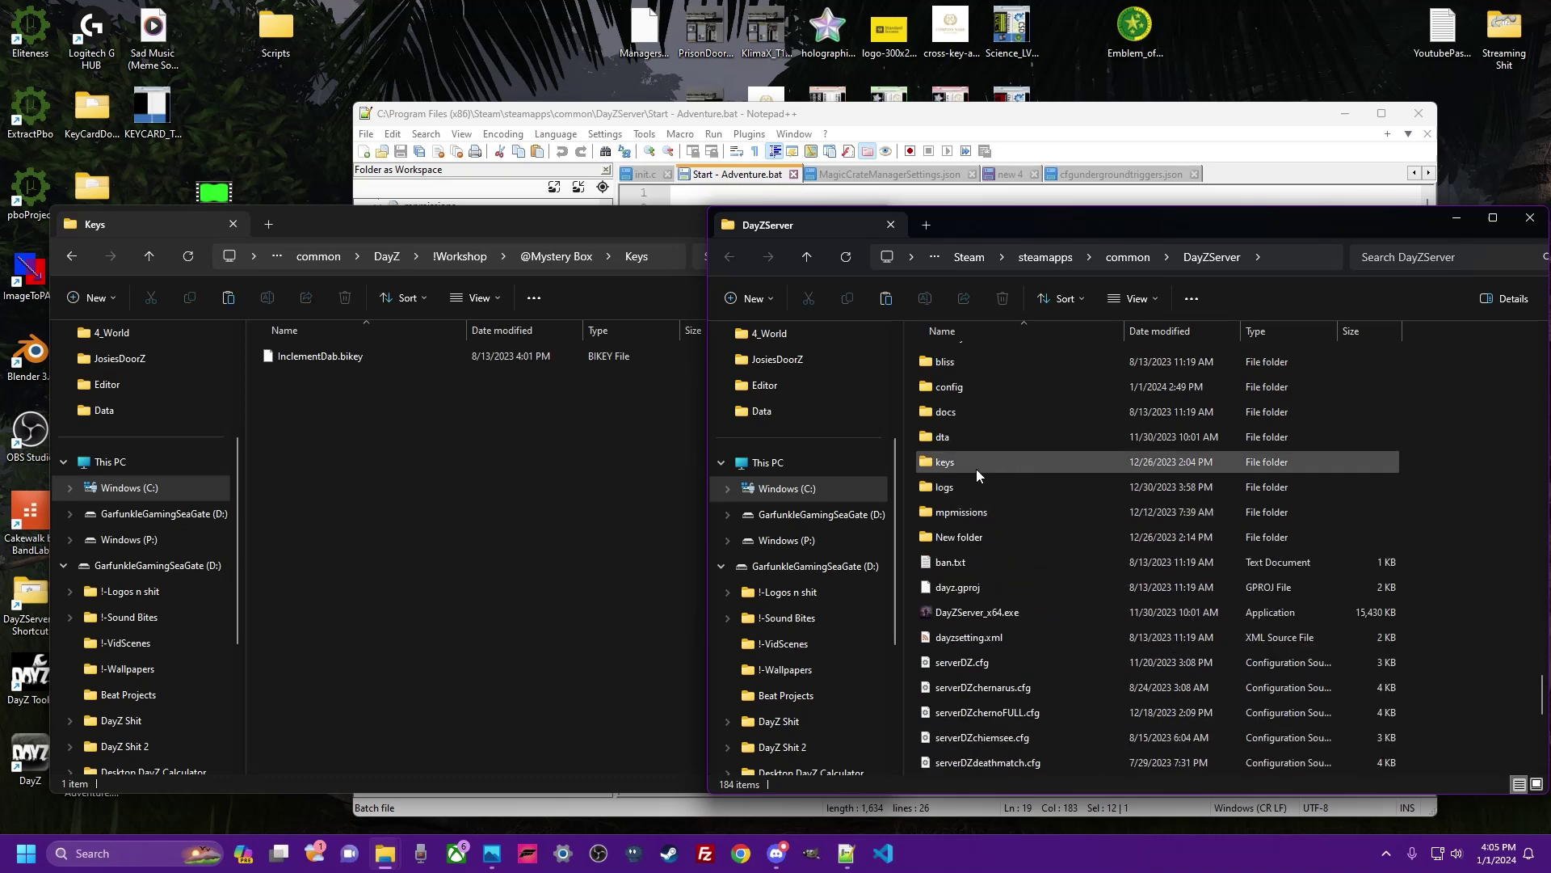
pyautogui.doubleClick(944, 462)
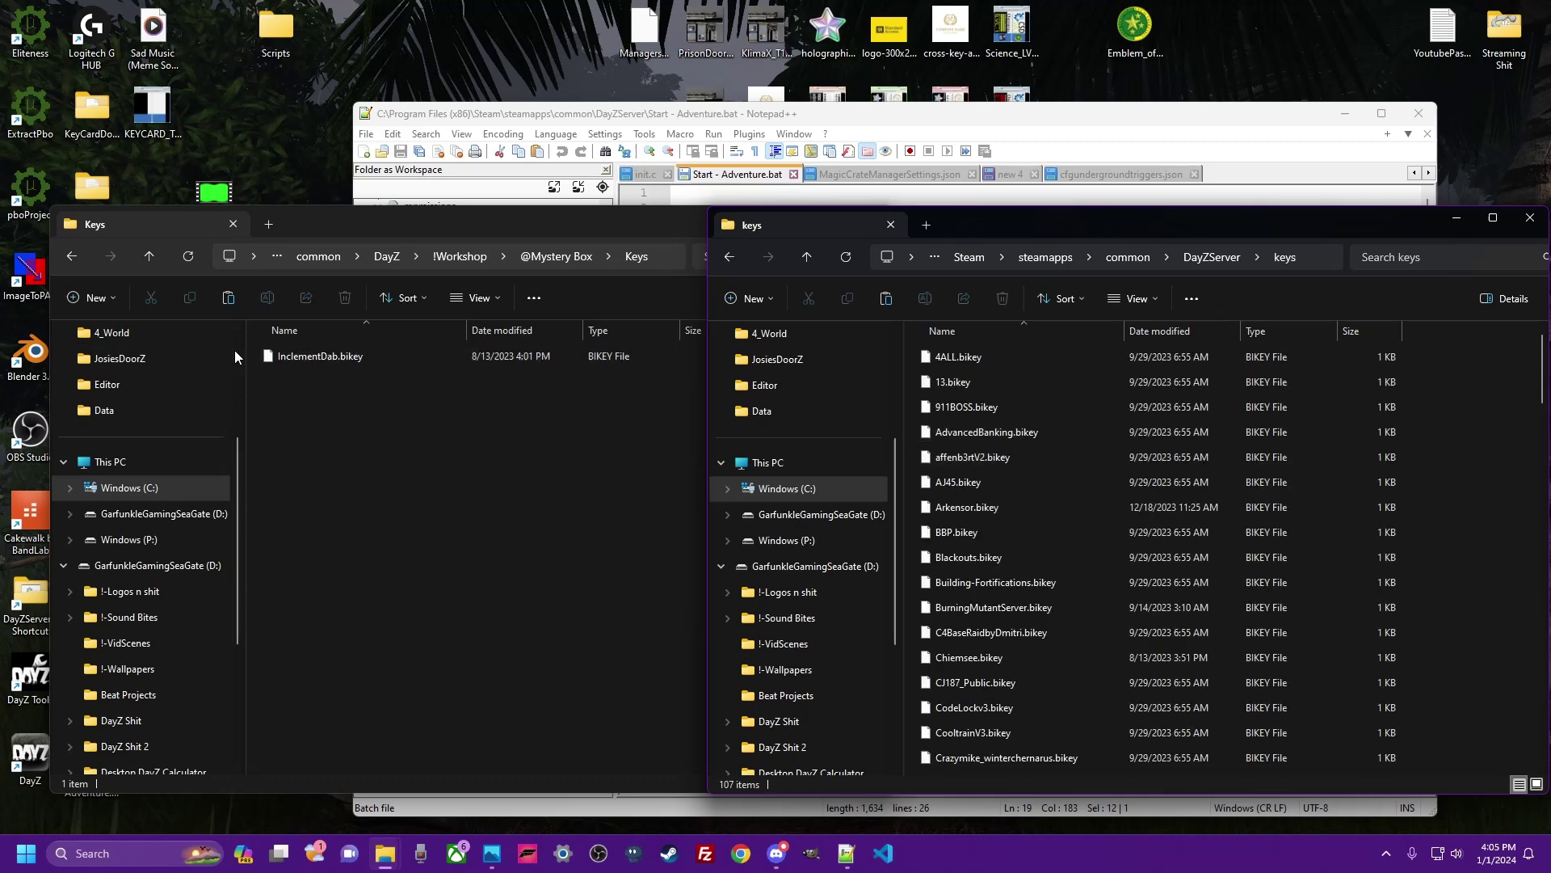
# Copy InclementDab.bikey into DayZServer\keys, replacing the existing key file.
pyautogui.click(282, 355)
pyautogui.rightClick(338, 375)
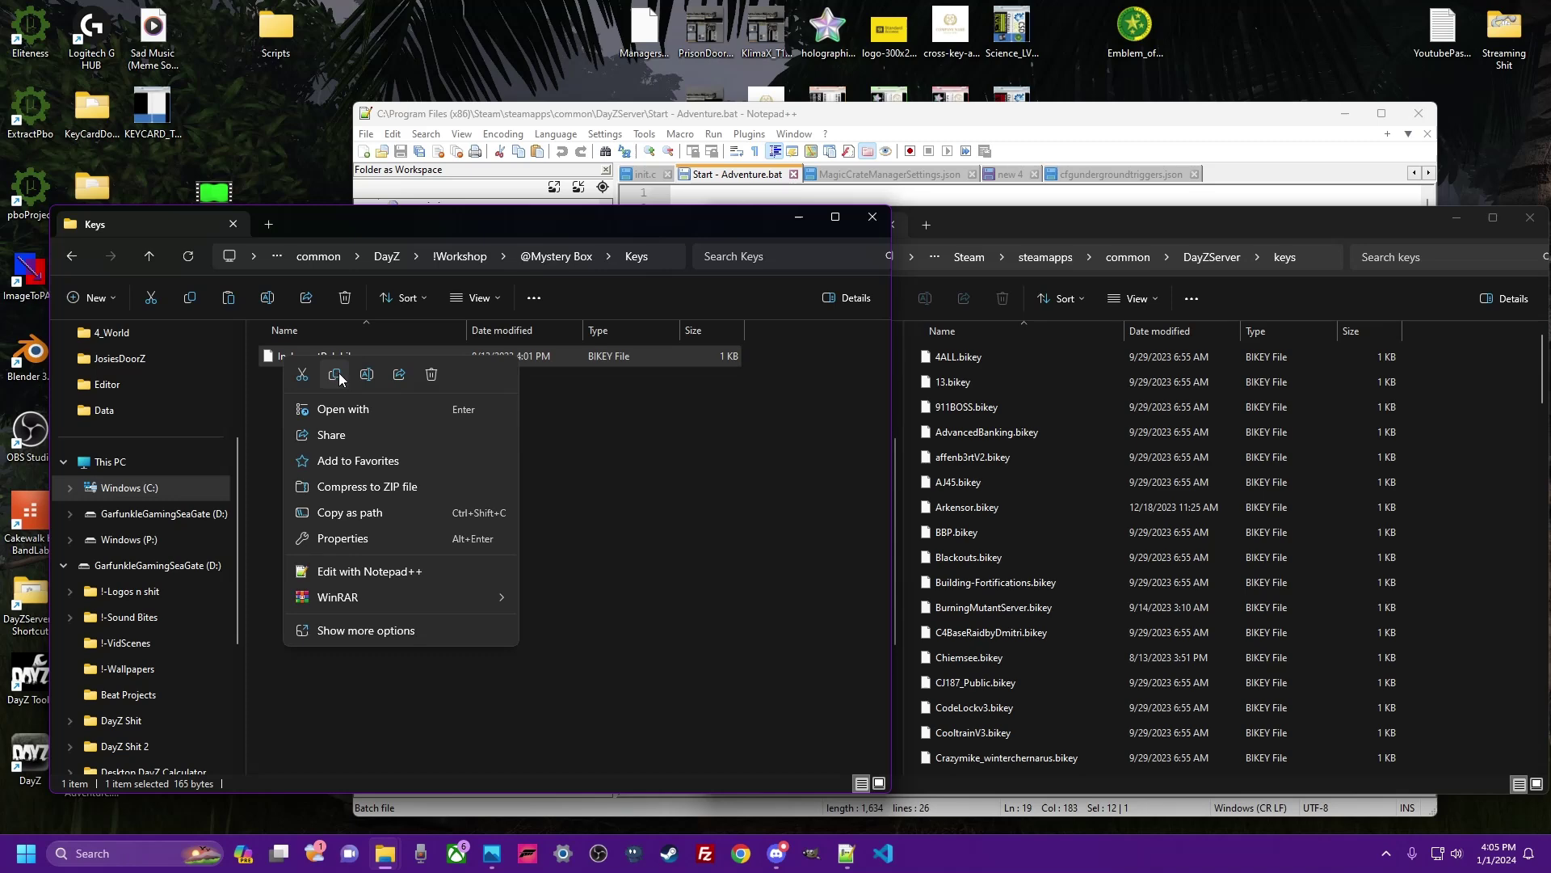
pyautogui.click(324, 356)
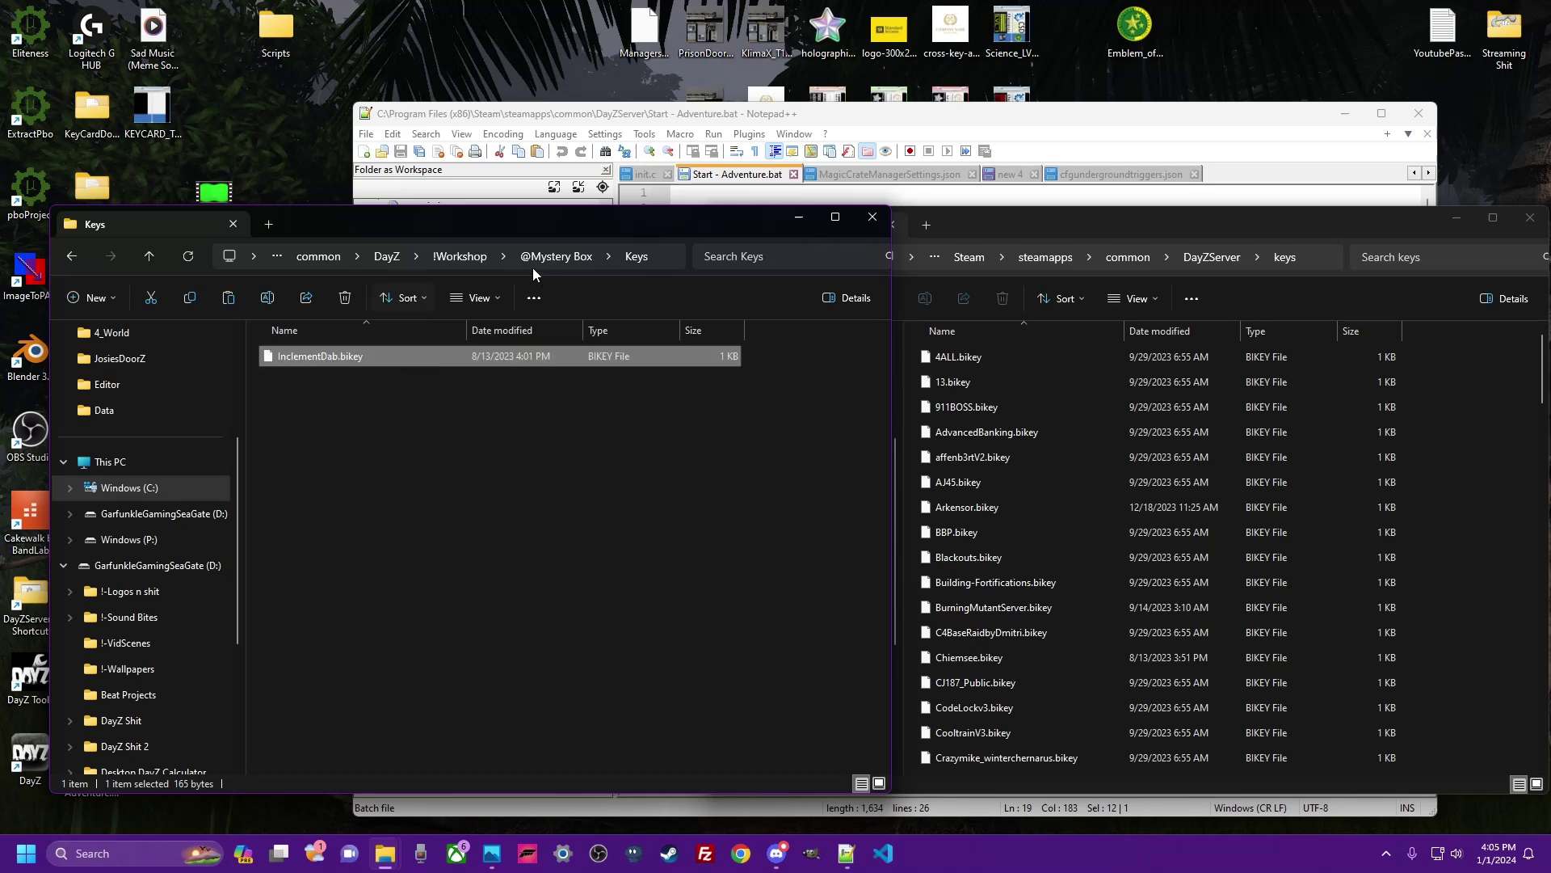
pyautogui.click(1465, 458)
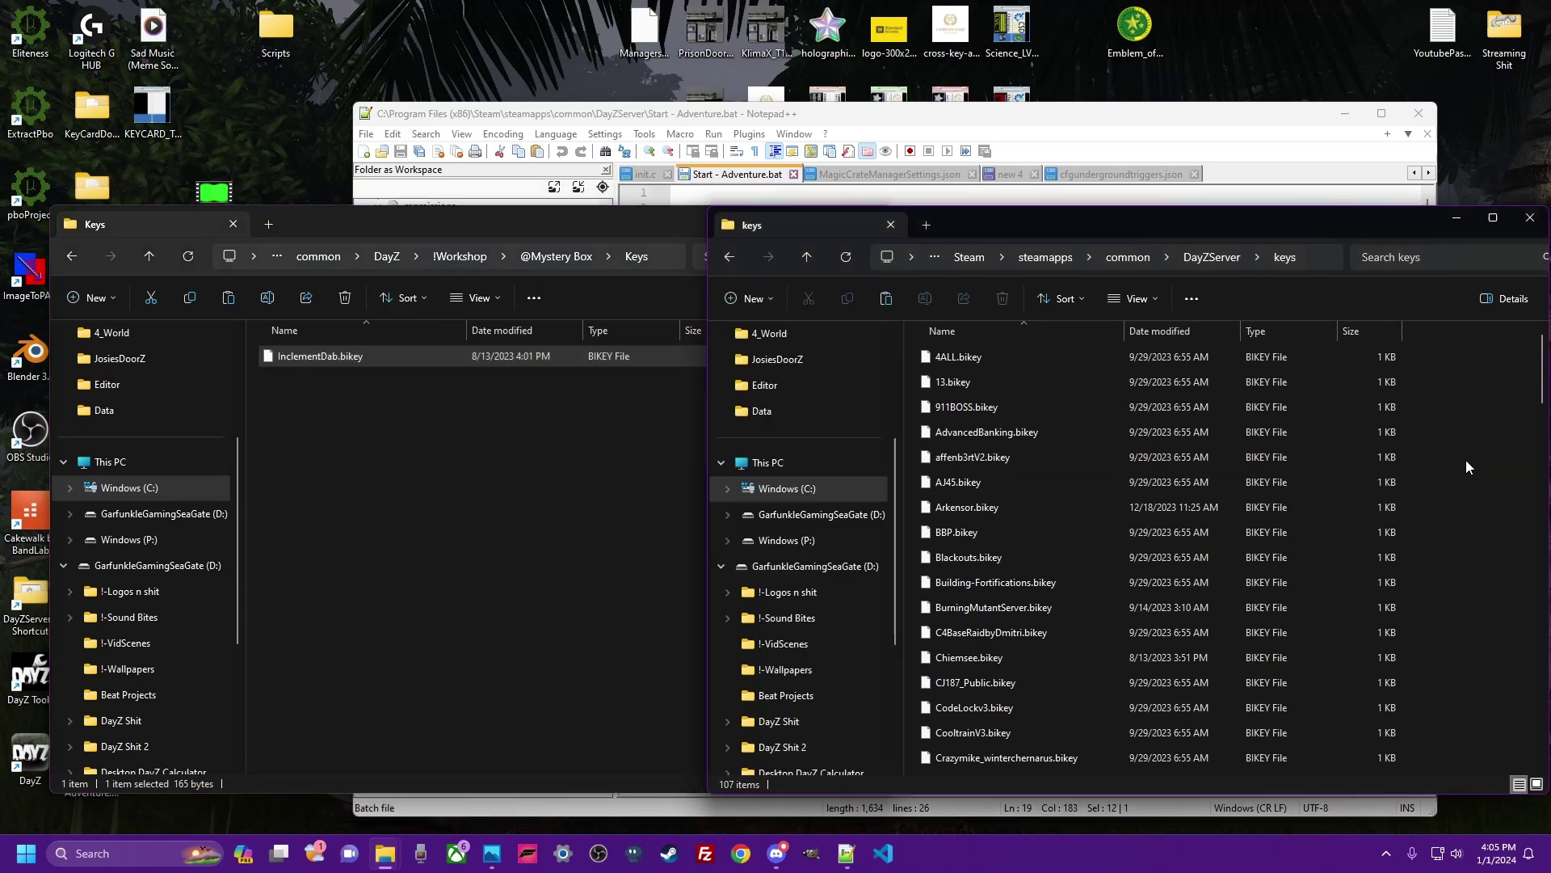
pyautogui.rightClick(1466, 459)
pyautogui.click(1276, 482)
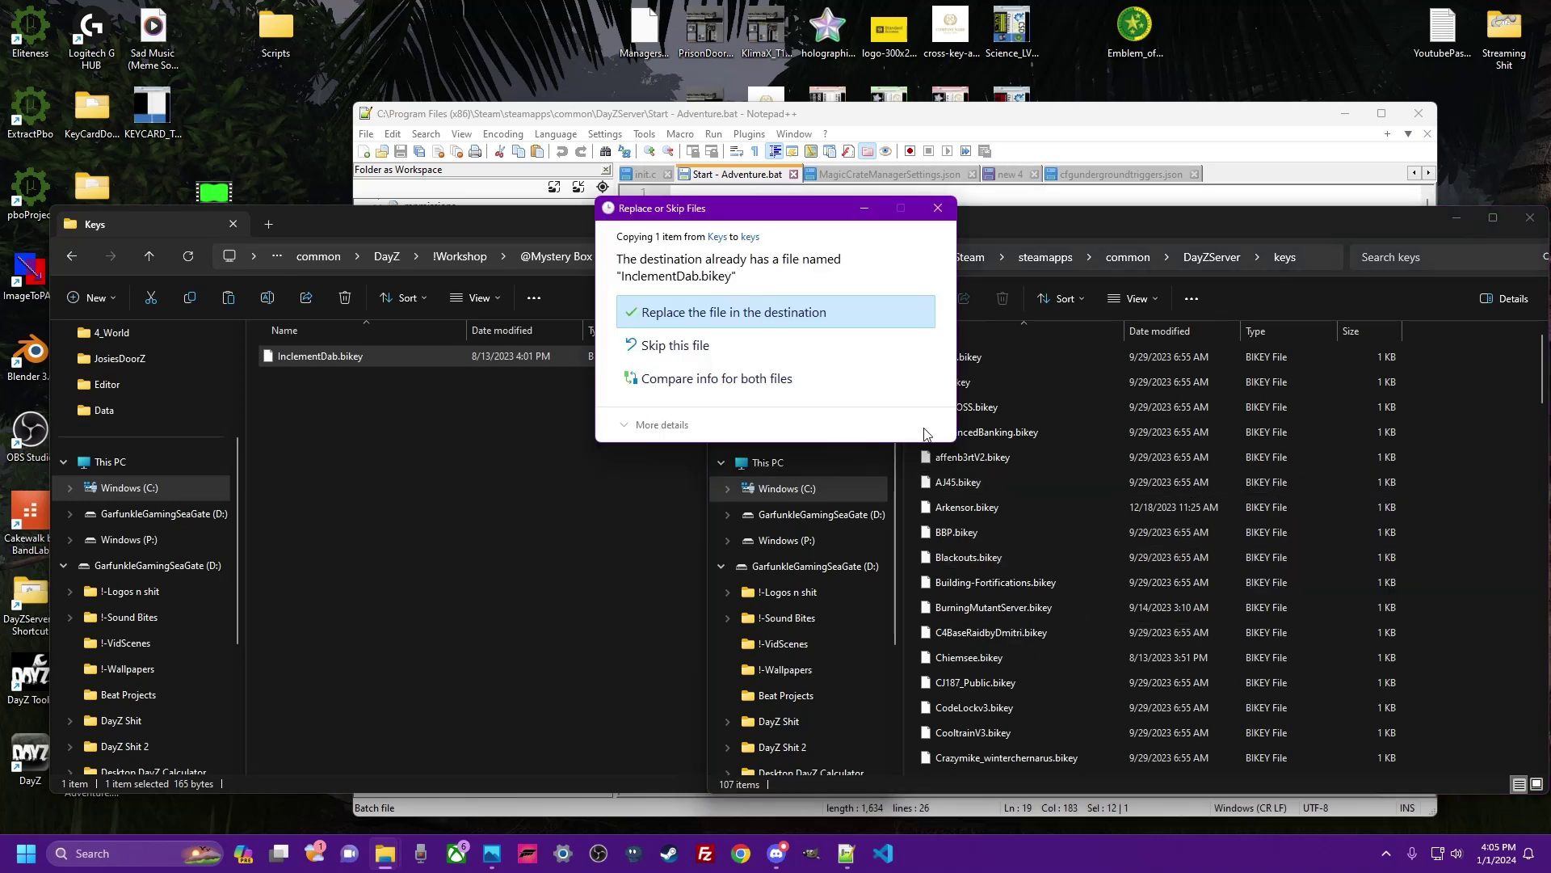
pyautogui.click(678, 311)
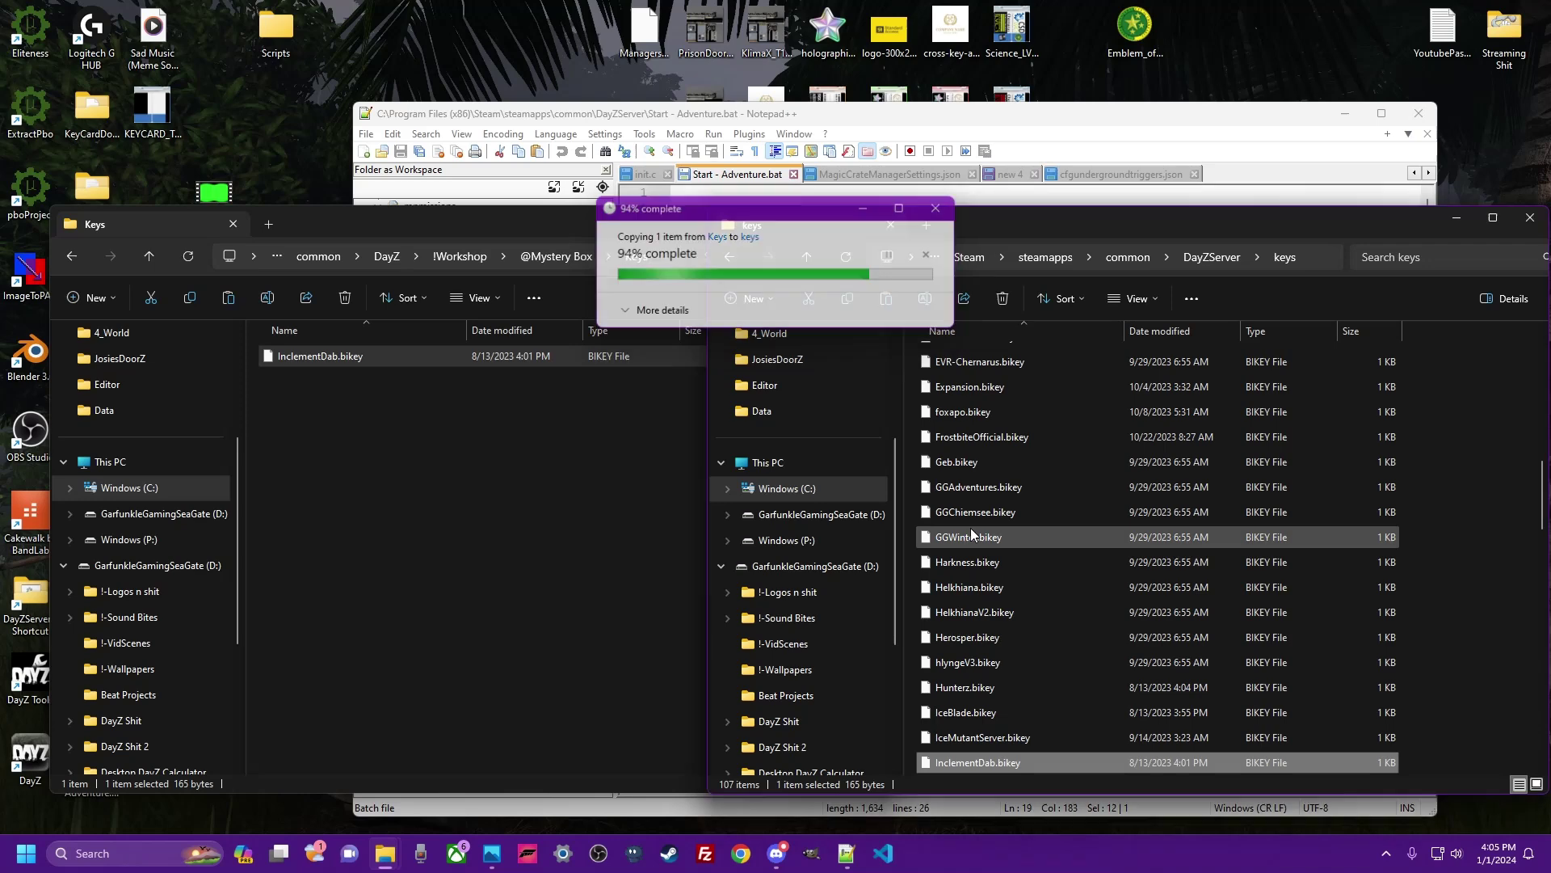
pyautogui.click(1148, 120)
pyautogui.click(1307, 472)
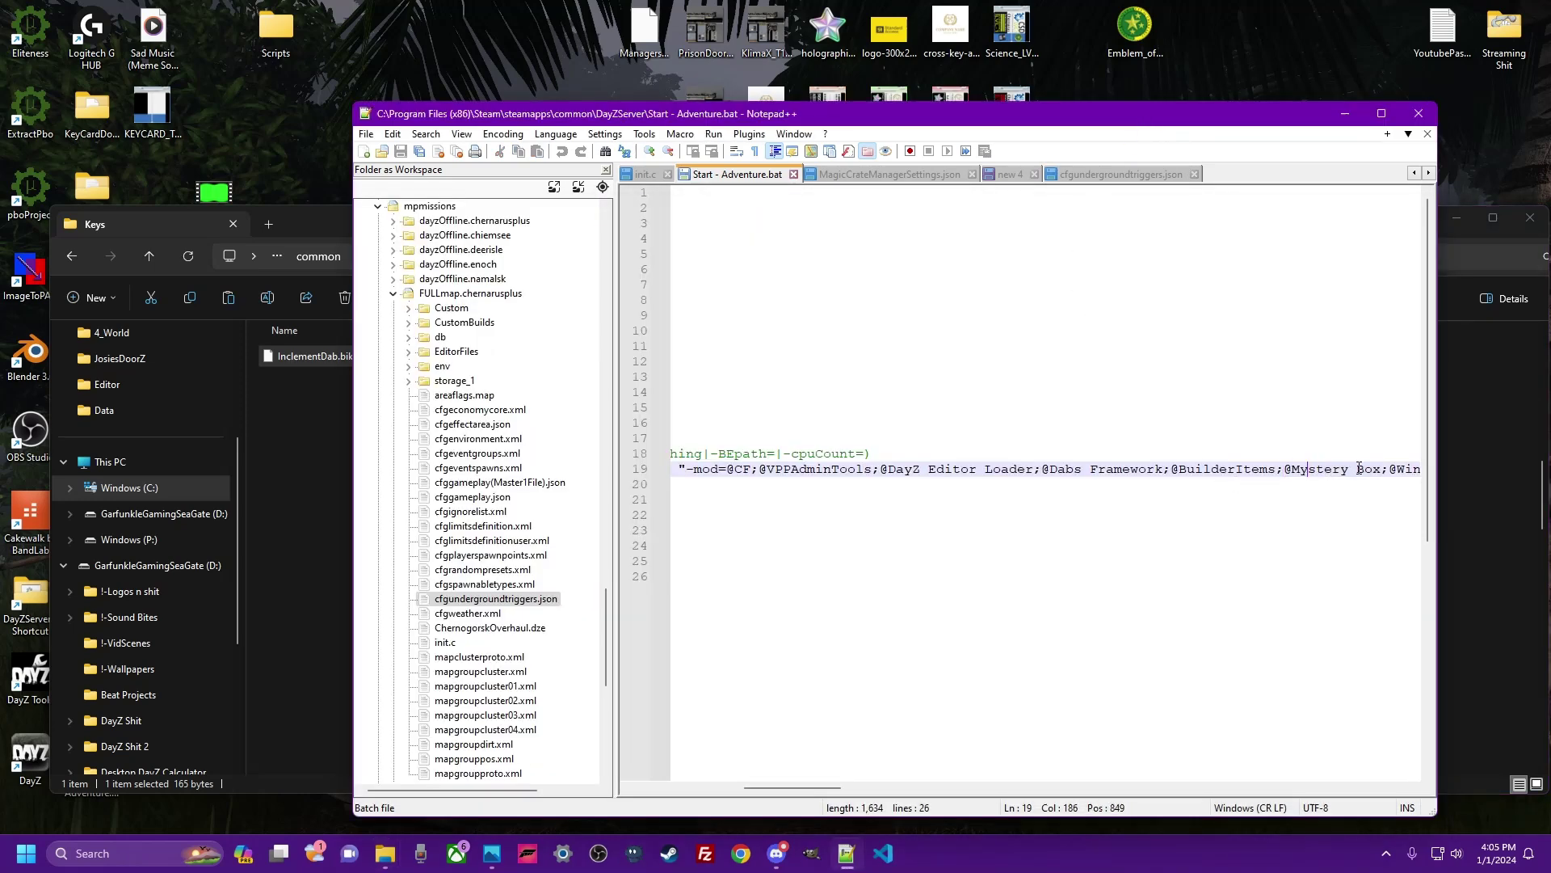
pyautogui.moveTo(1387, 469); pyautogui.dragTo(1284, 470)
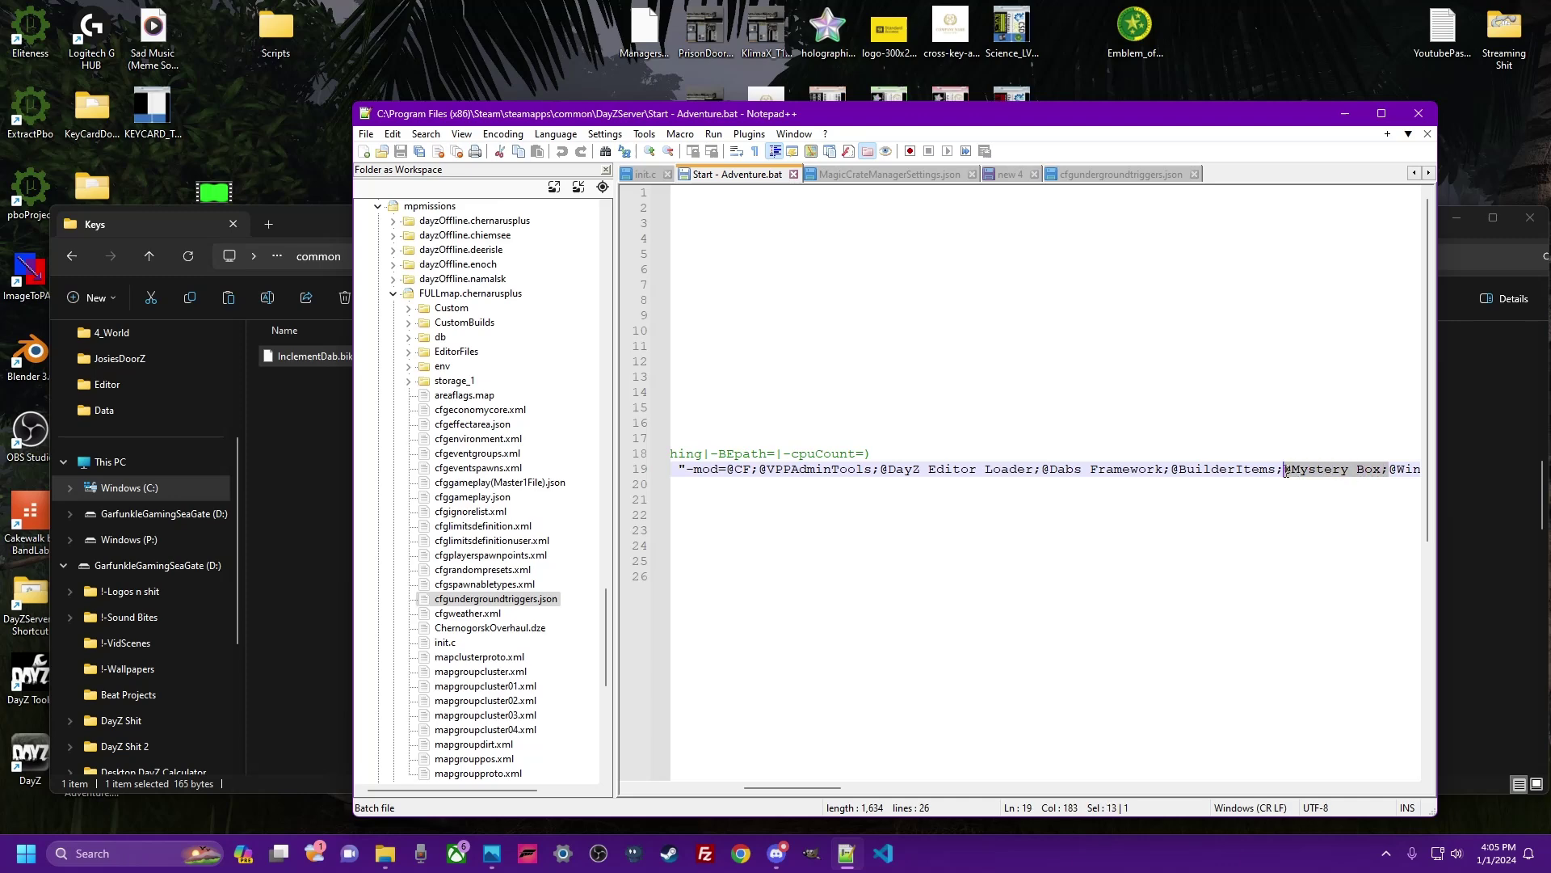
pyautogui.doubleClick(707, 471)
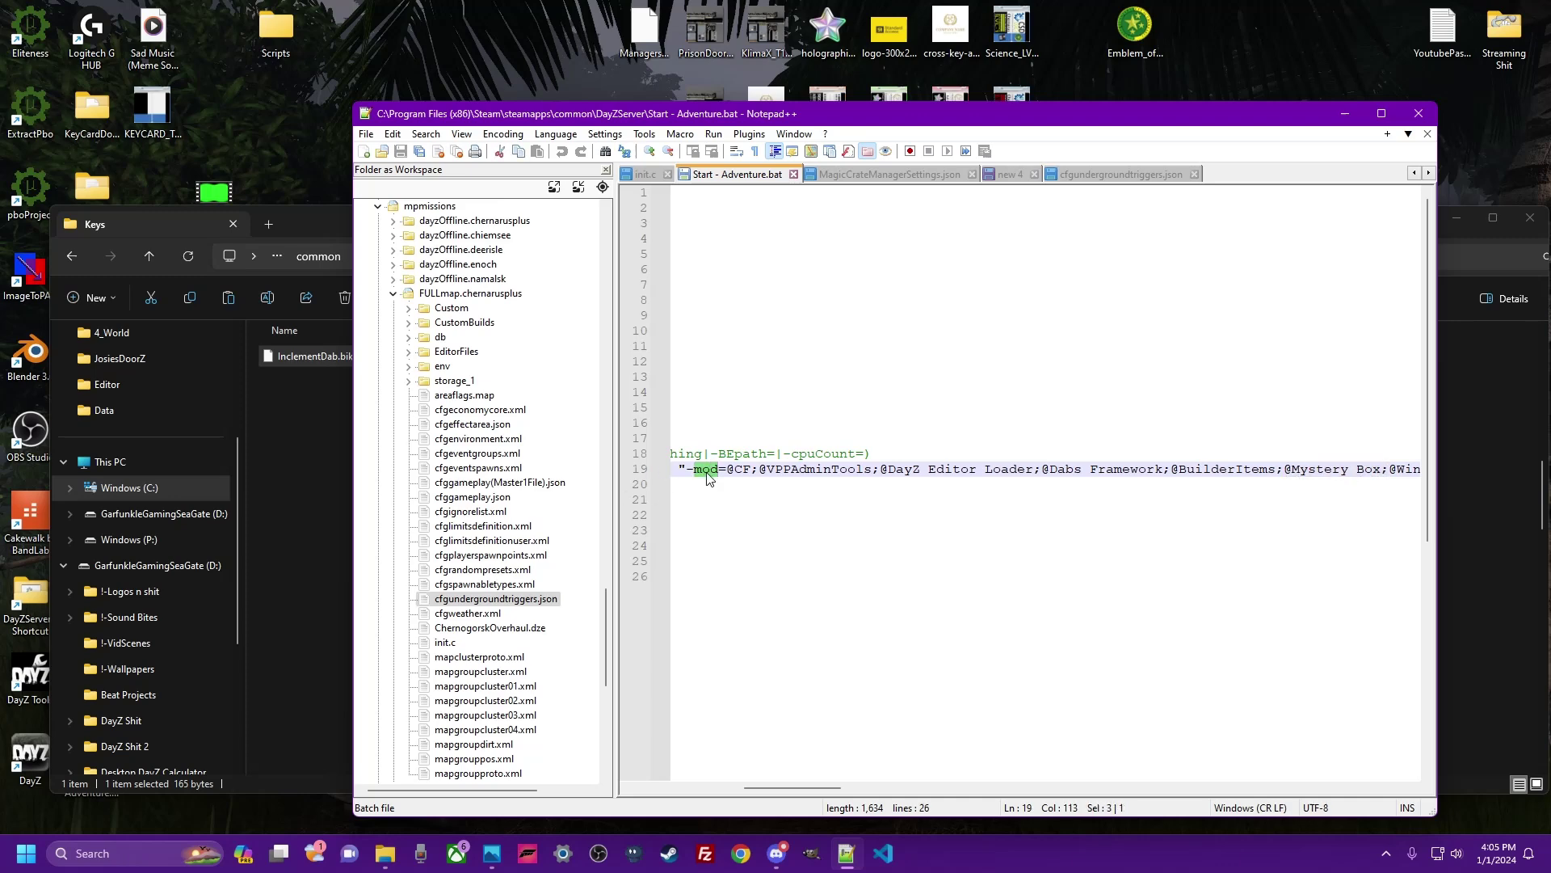
pyautogui.hotkey('alt', 'Tab')
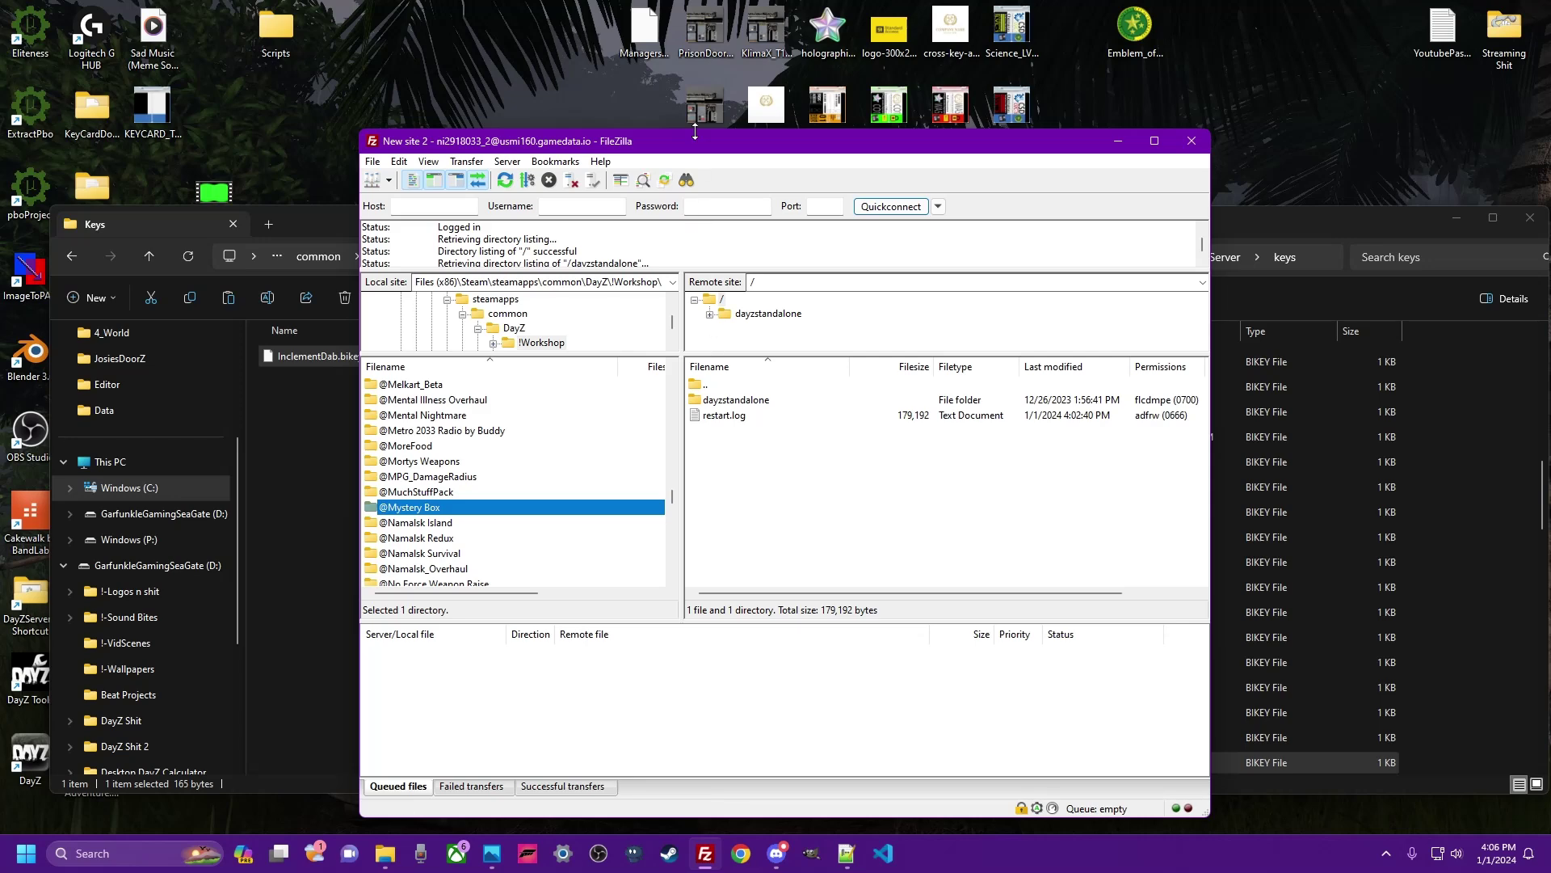
pyautogui.moveTo(697, 139); pyautogui.dragTo(736, 139)
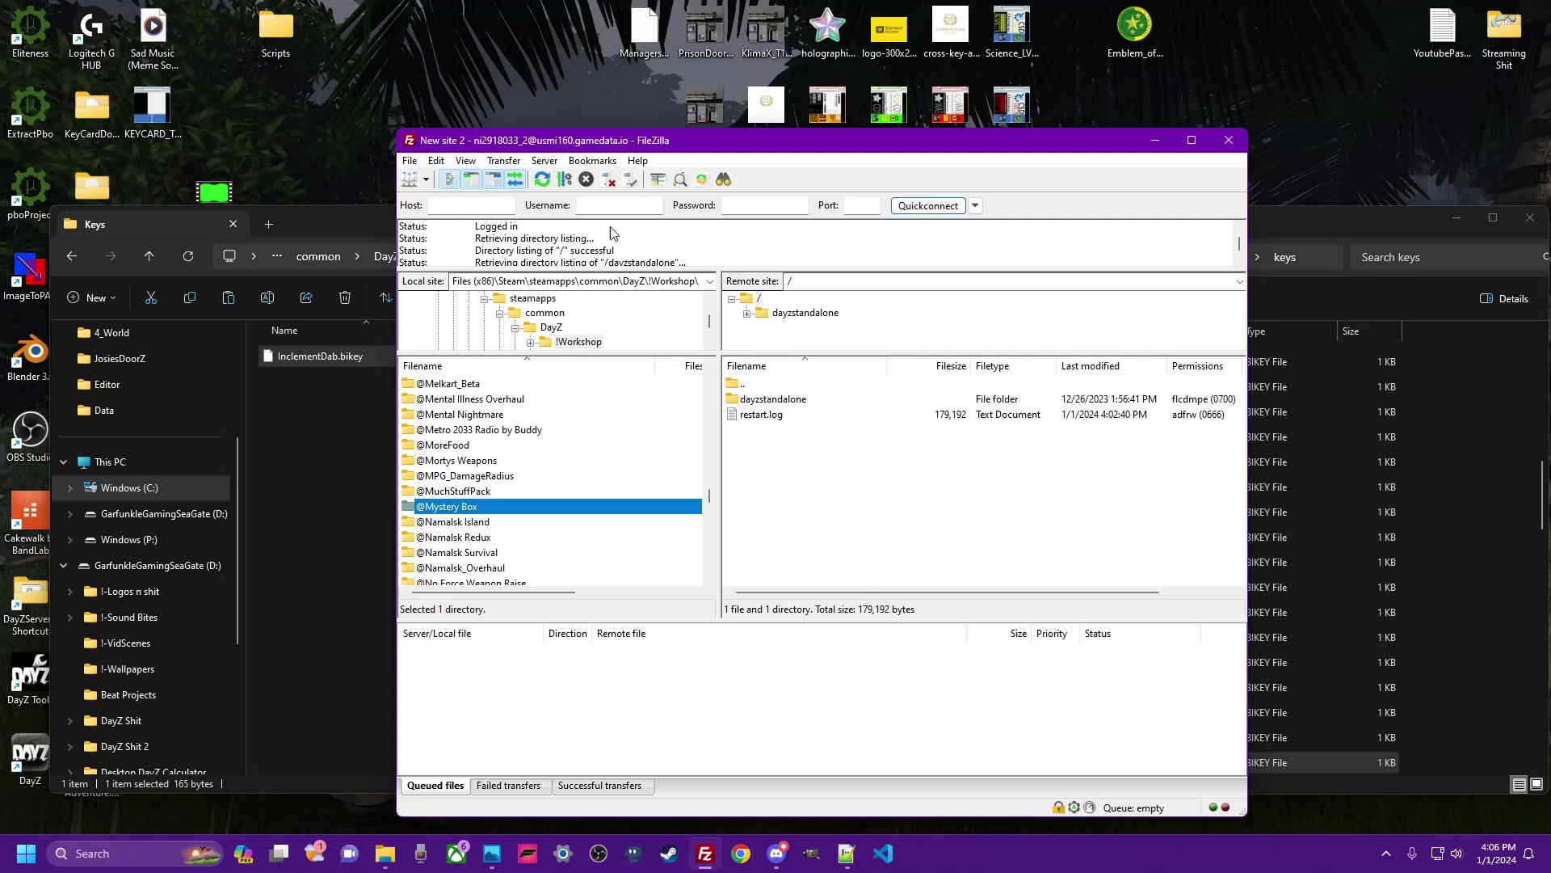
pyautogui.click(577, 342)
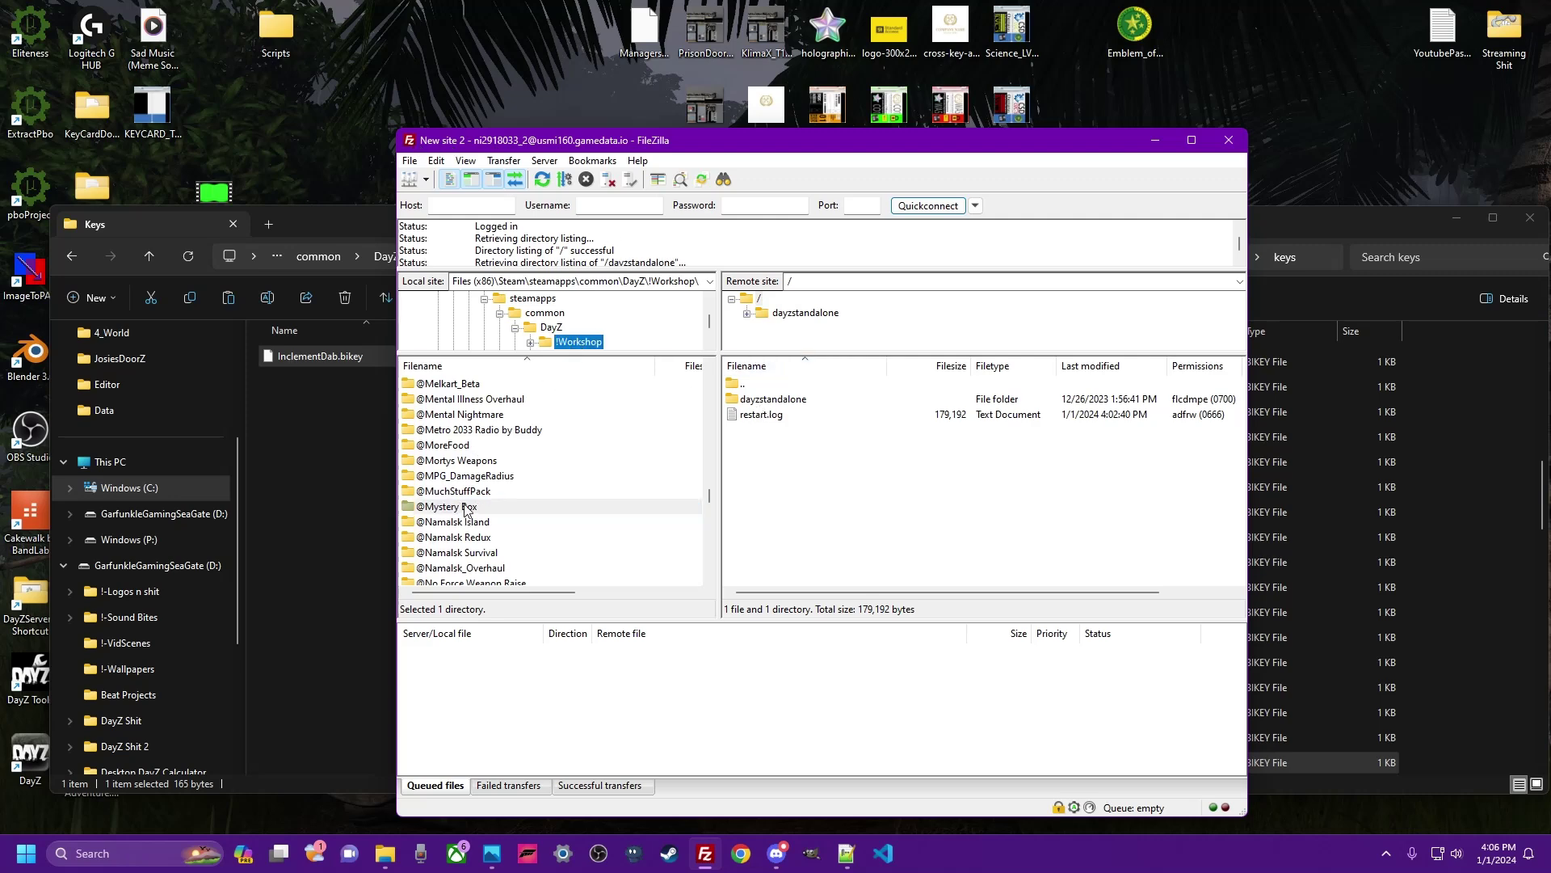
pyautogui.click(466, 509)
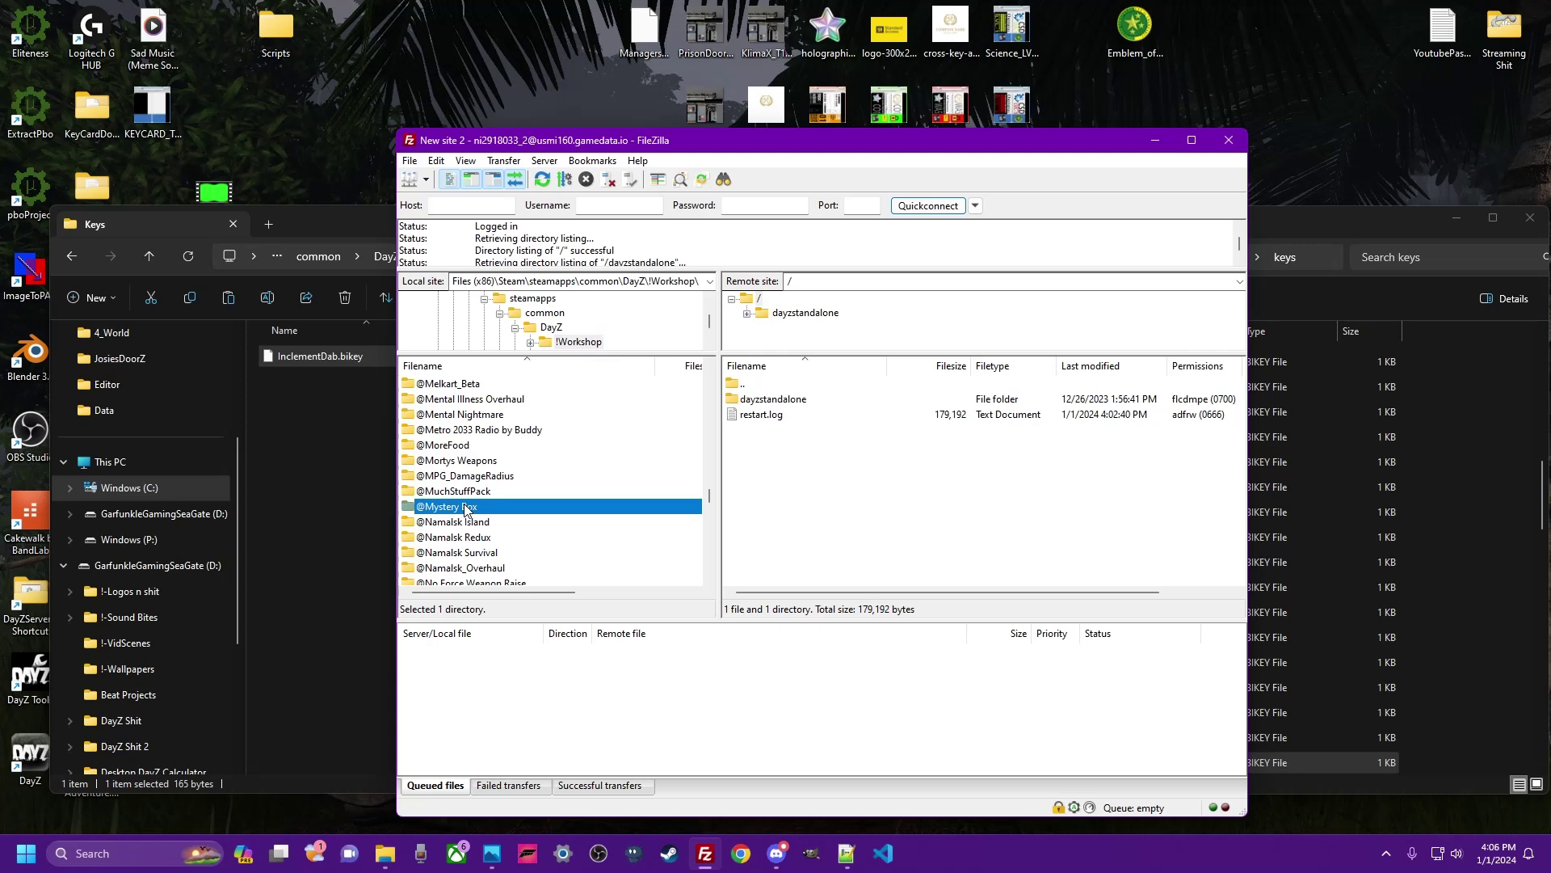
pyautogui.doubleClick(786, 401)
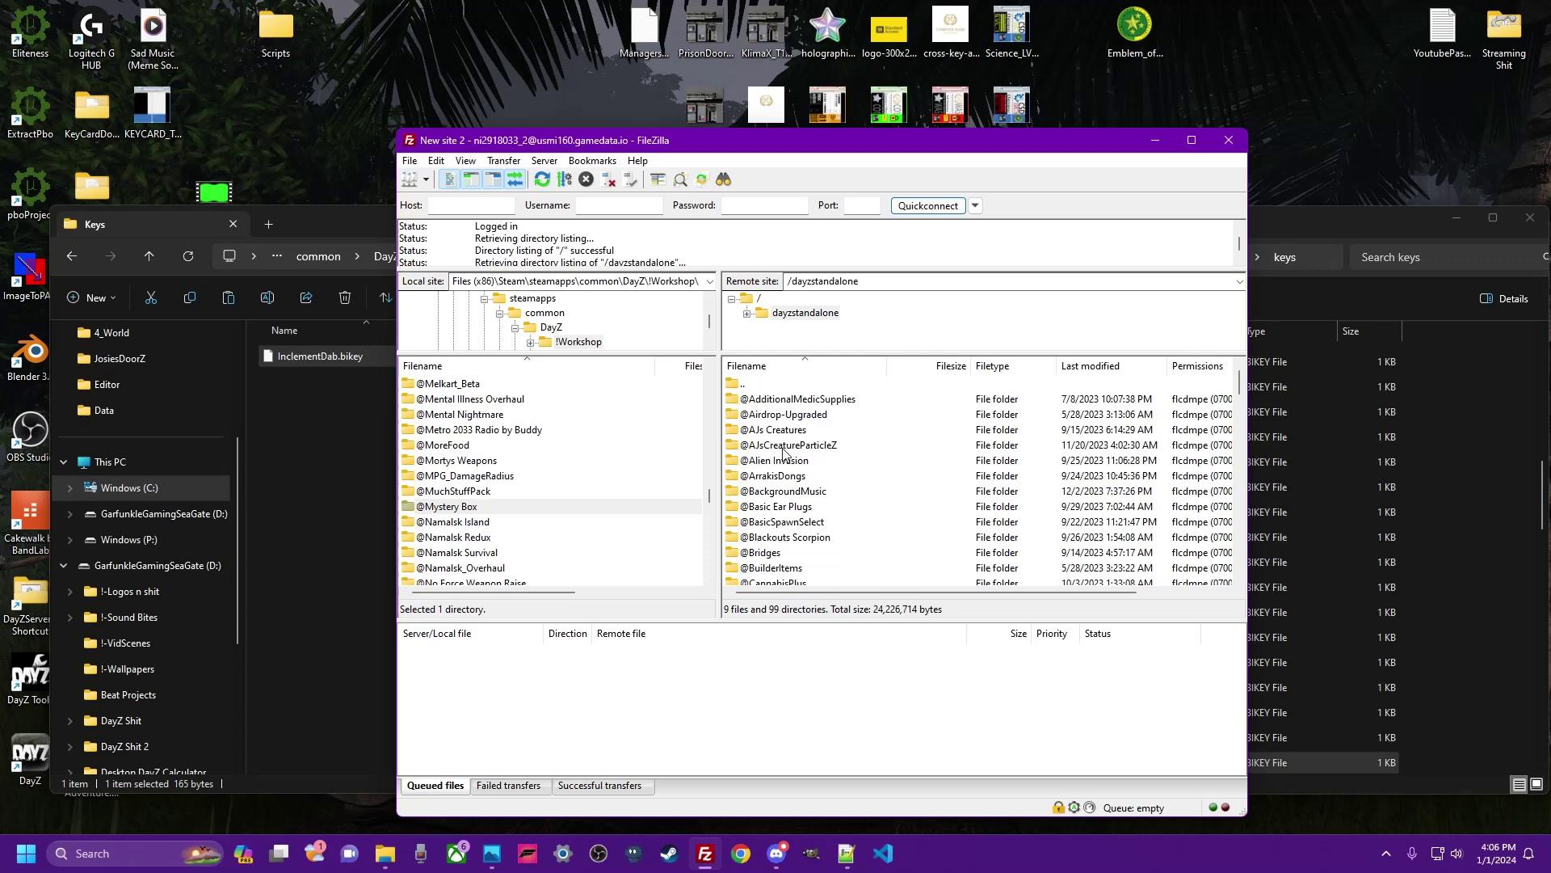
pyautogui.scroll(-6, 792, 489)
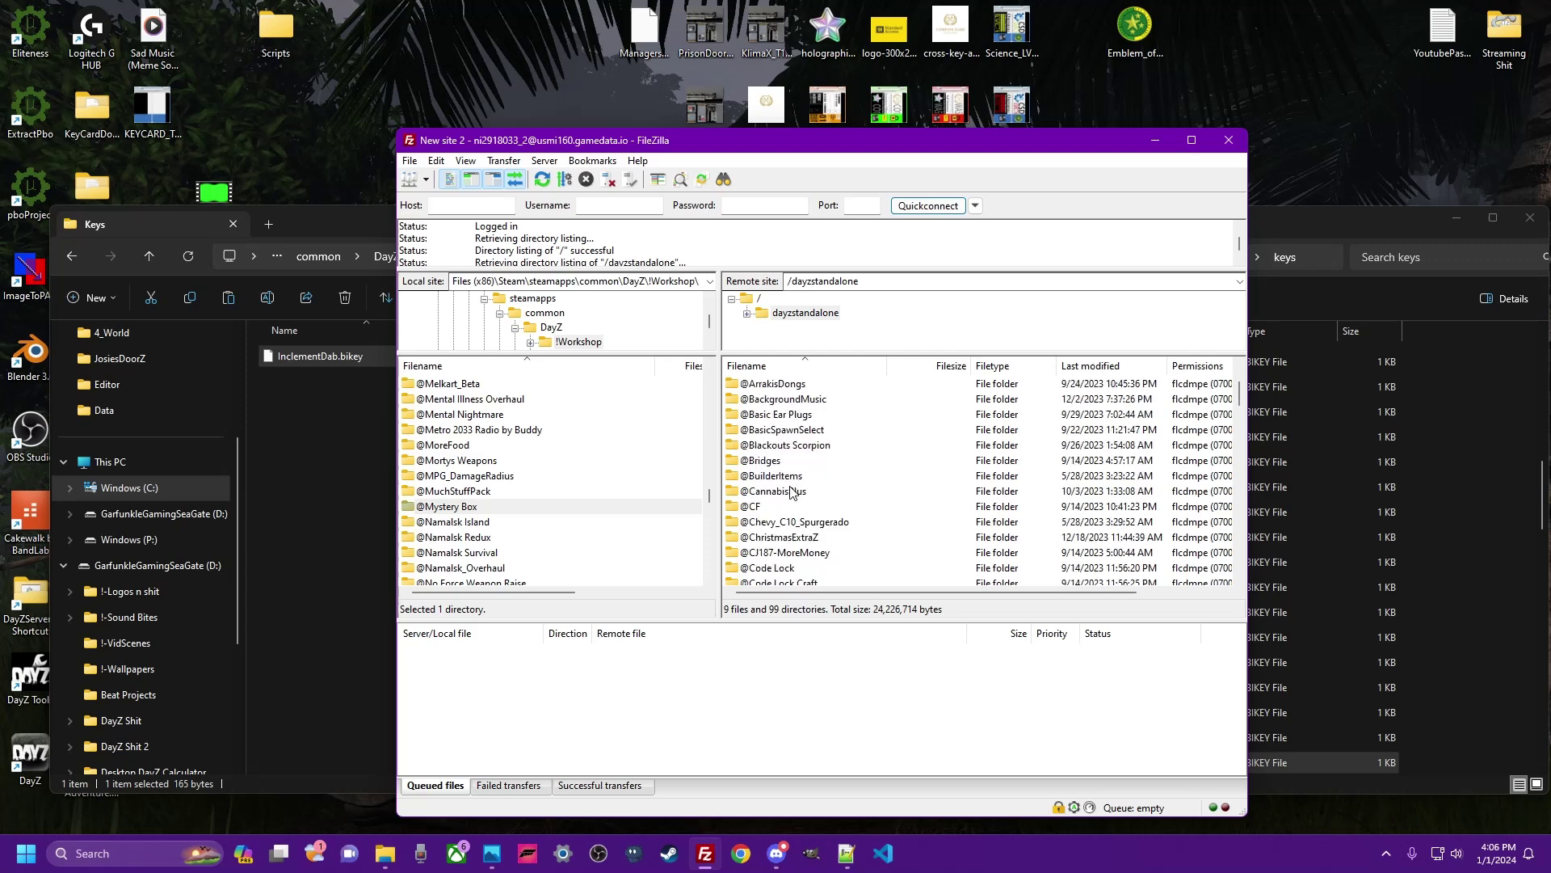
pyautogui.scroll(-4, 792, 490)
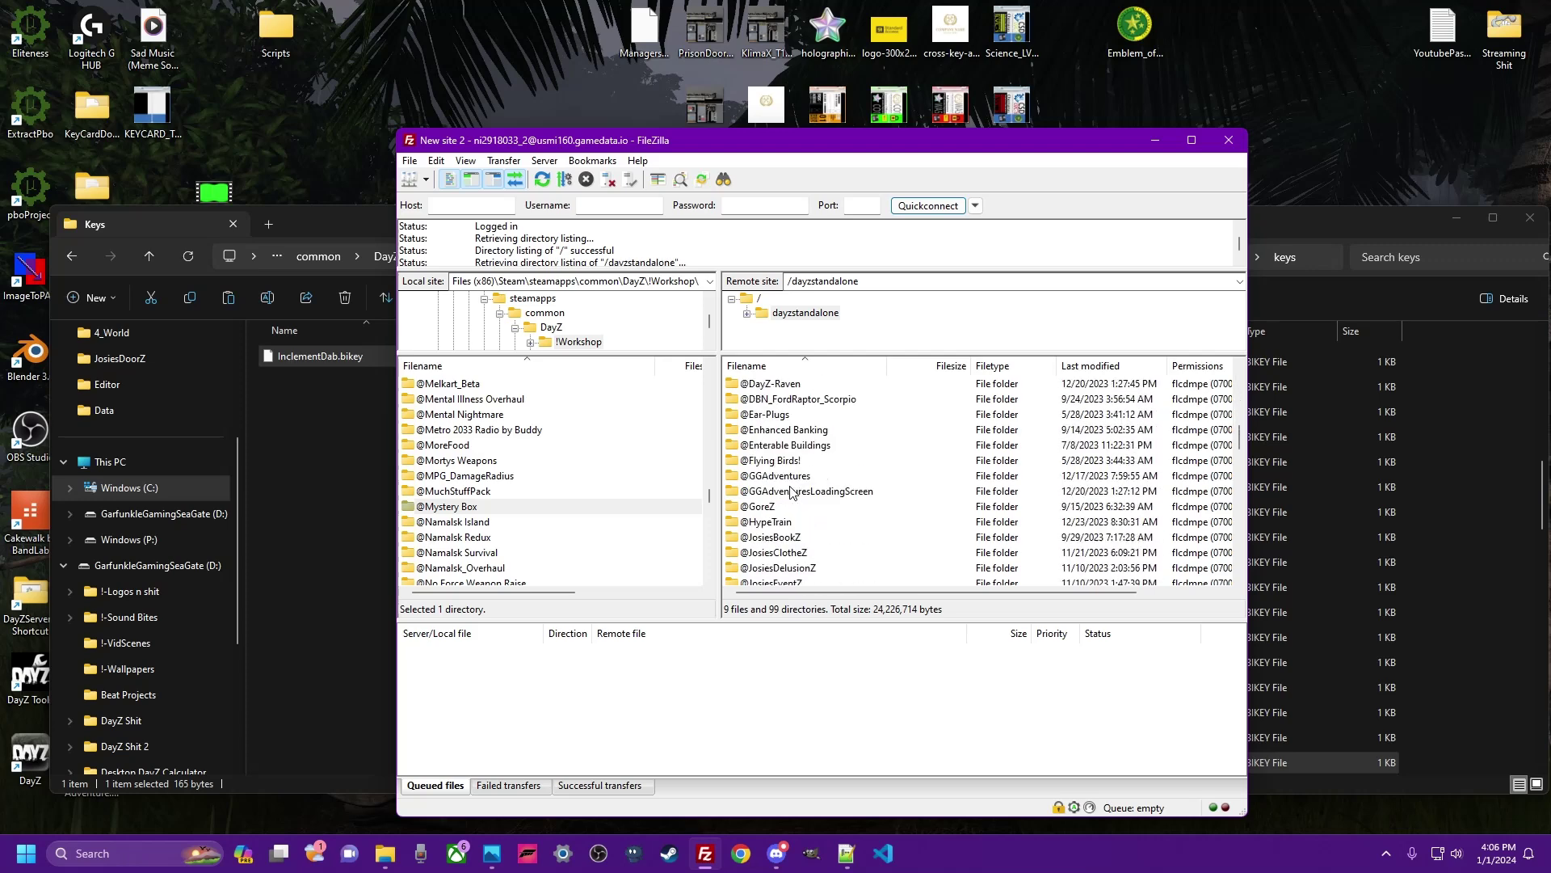
pyautogui.rightClick(454, 509)
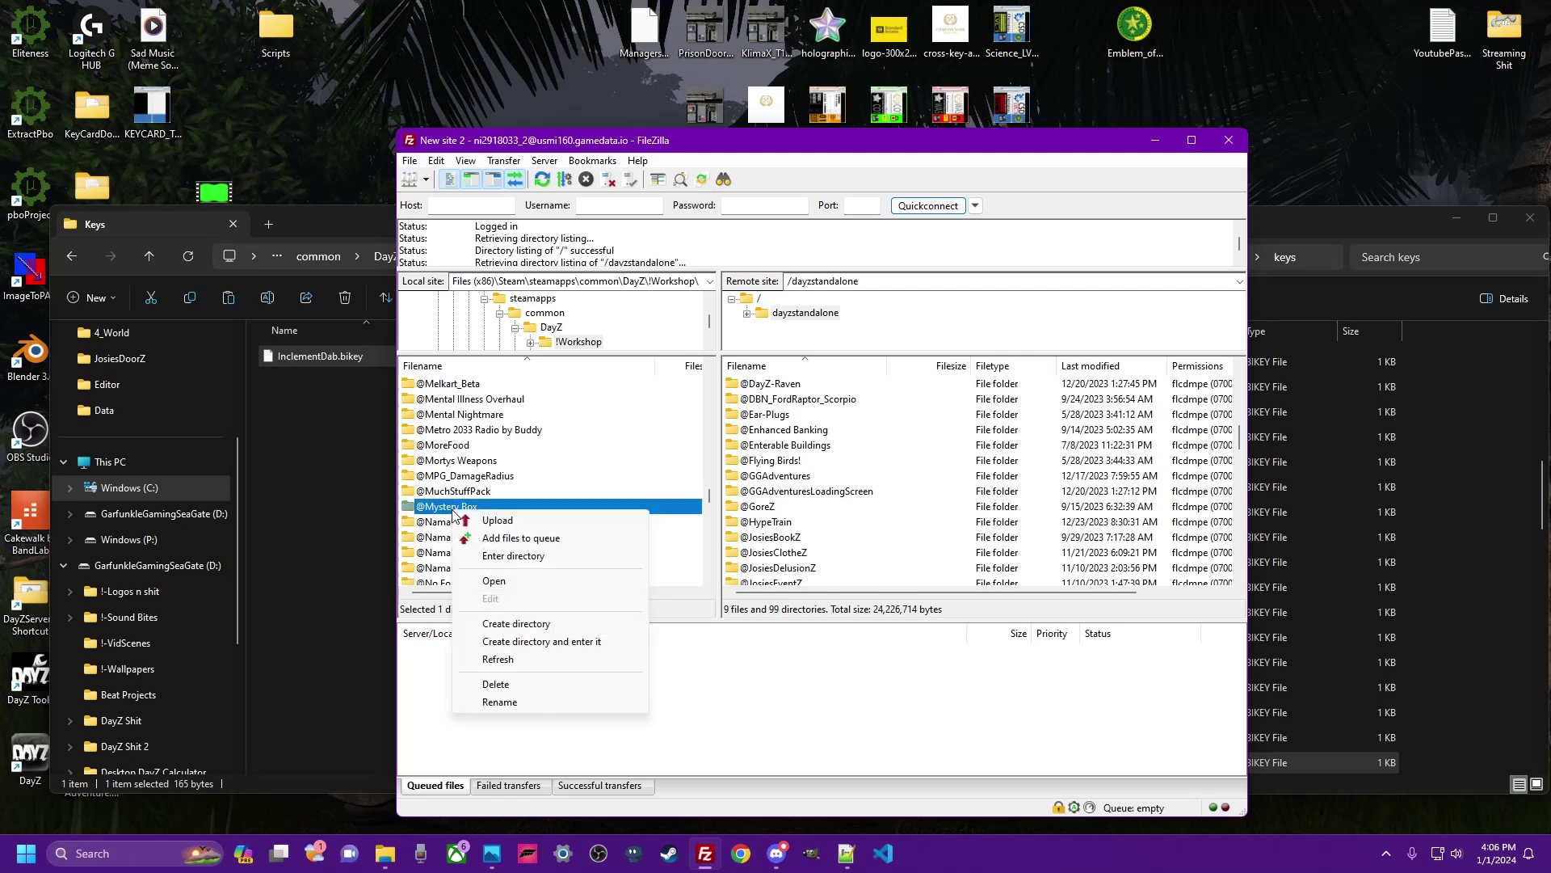
pyautogui.rightClick(441, 506)
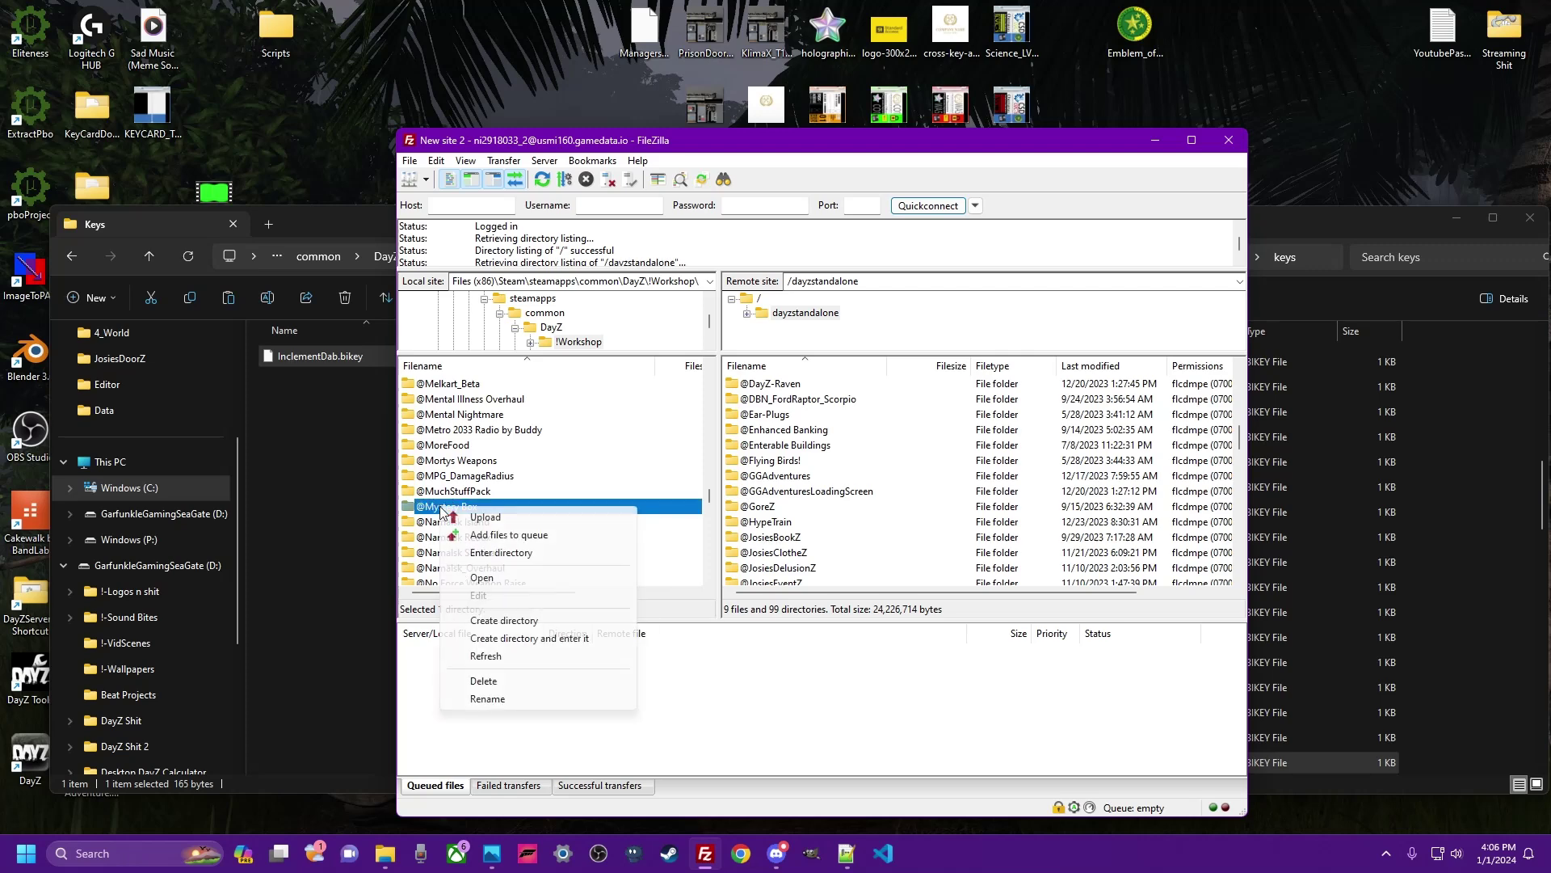
pyautogui.click(485, 517)
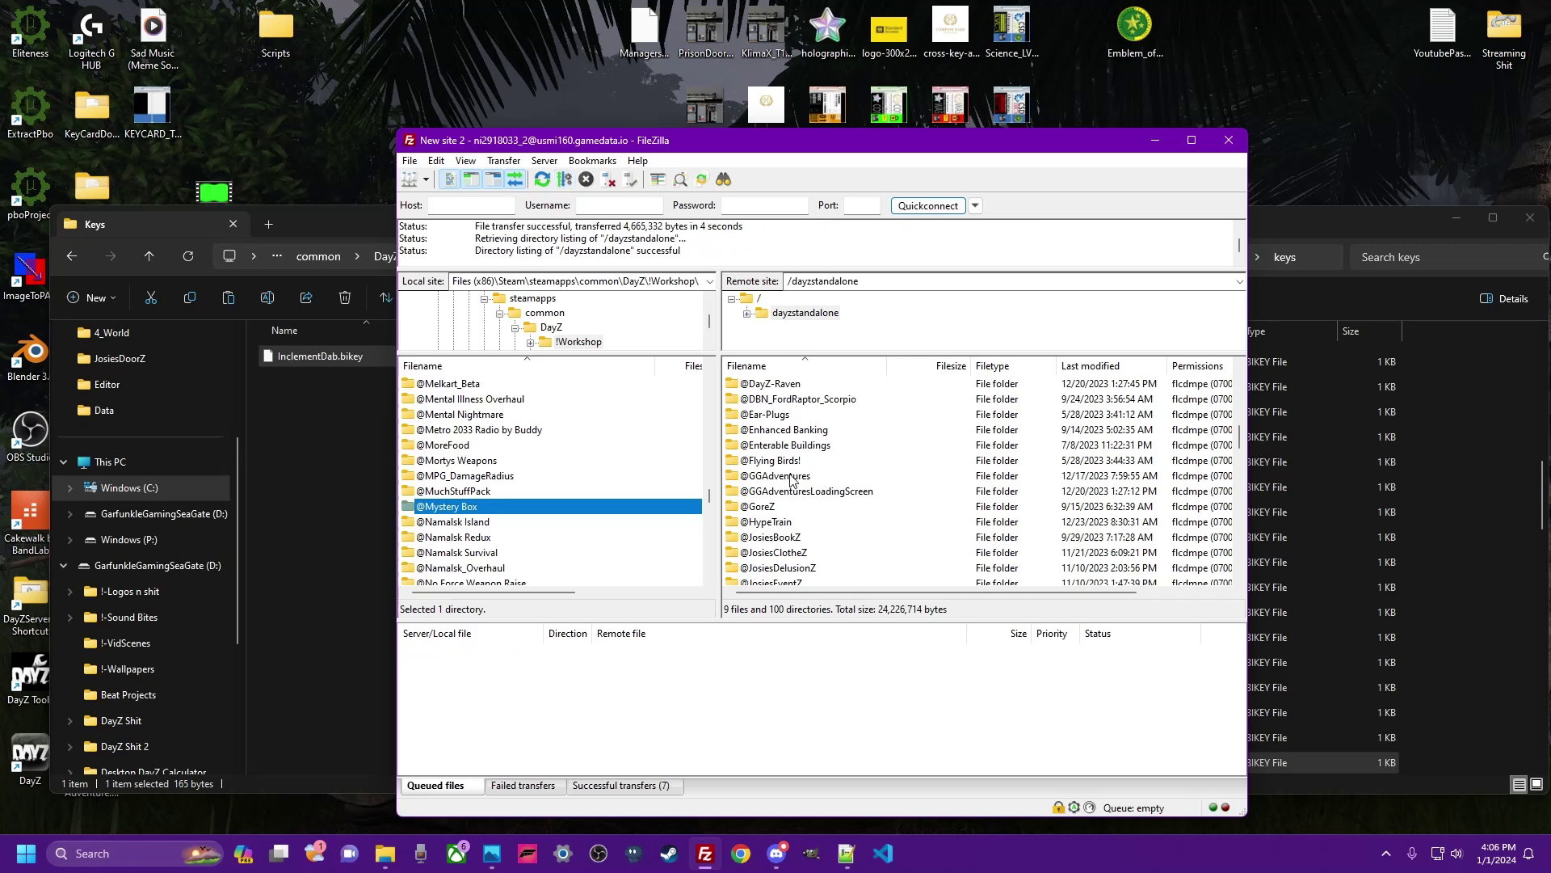
pyautogui.scroll(-15, 791, 480)
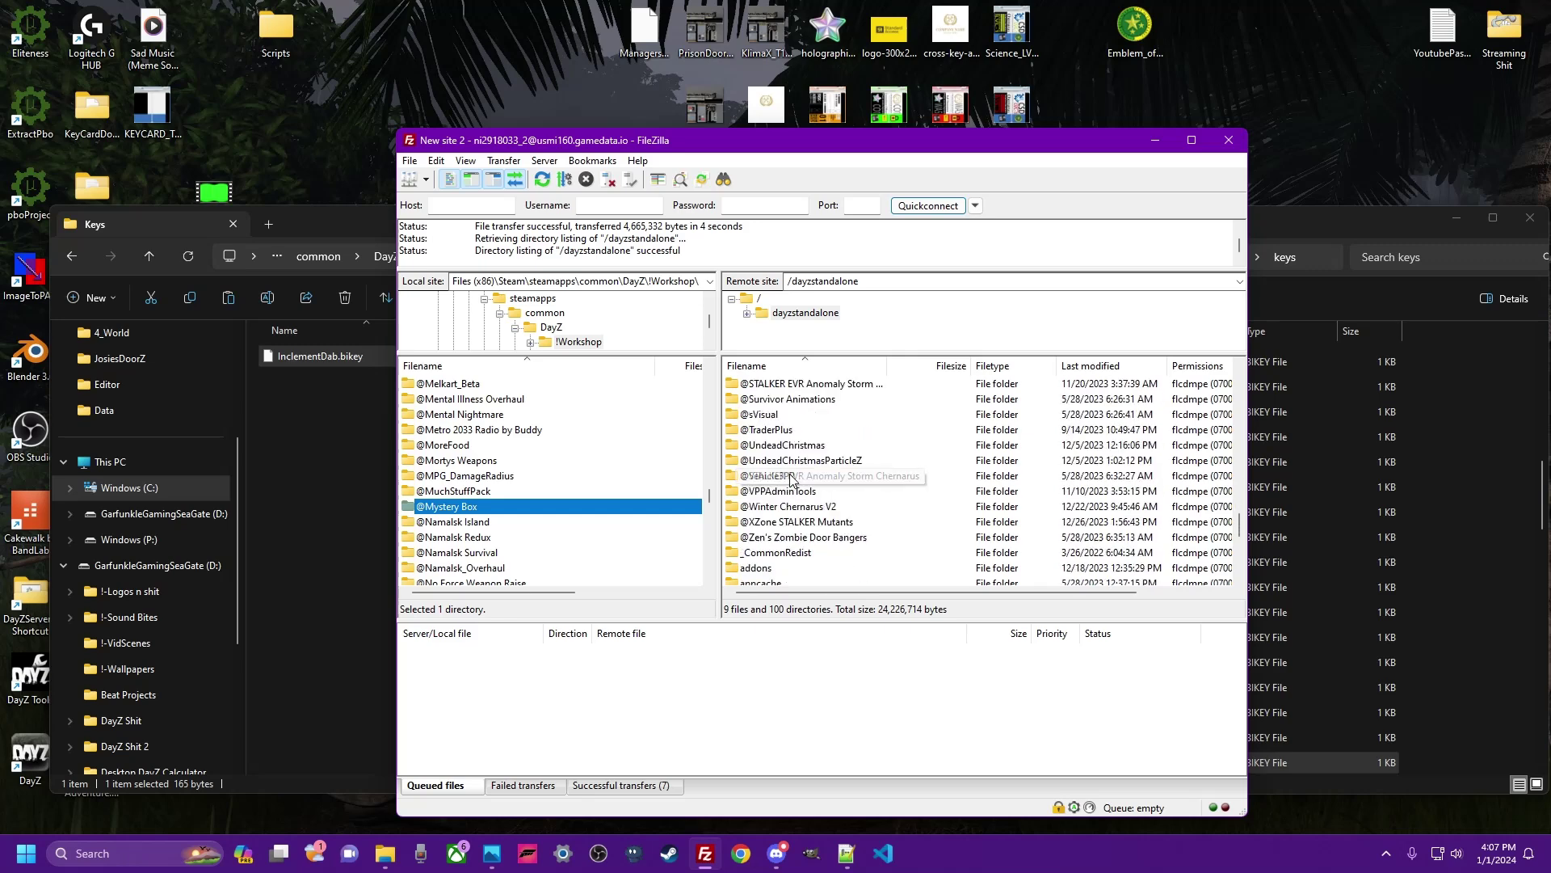
pyautogui.scroll(-3, 792, 480)
pyautogui.doubleClick(750, 537)
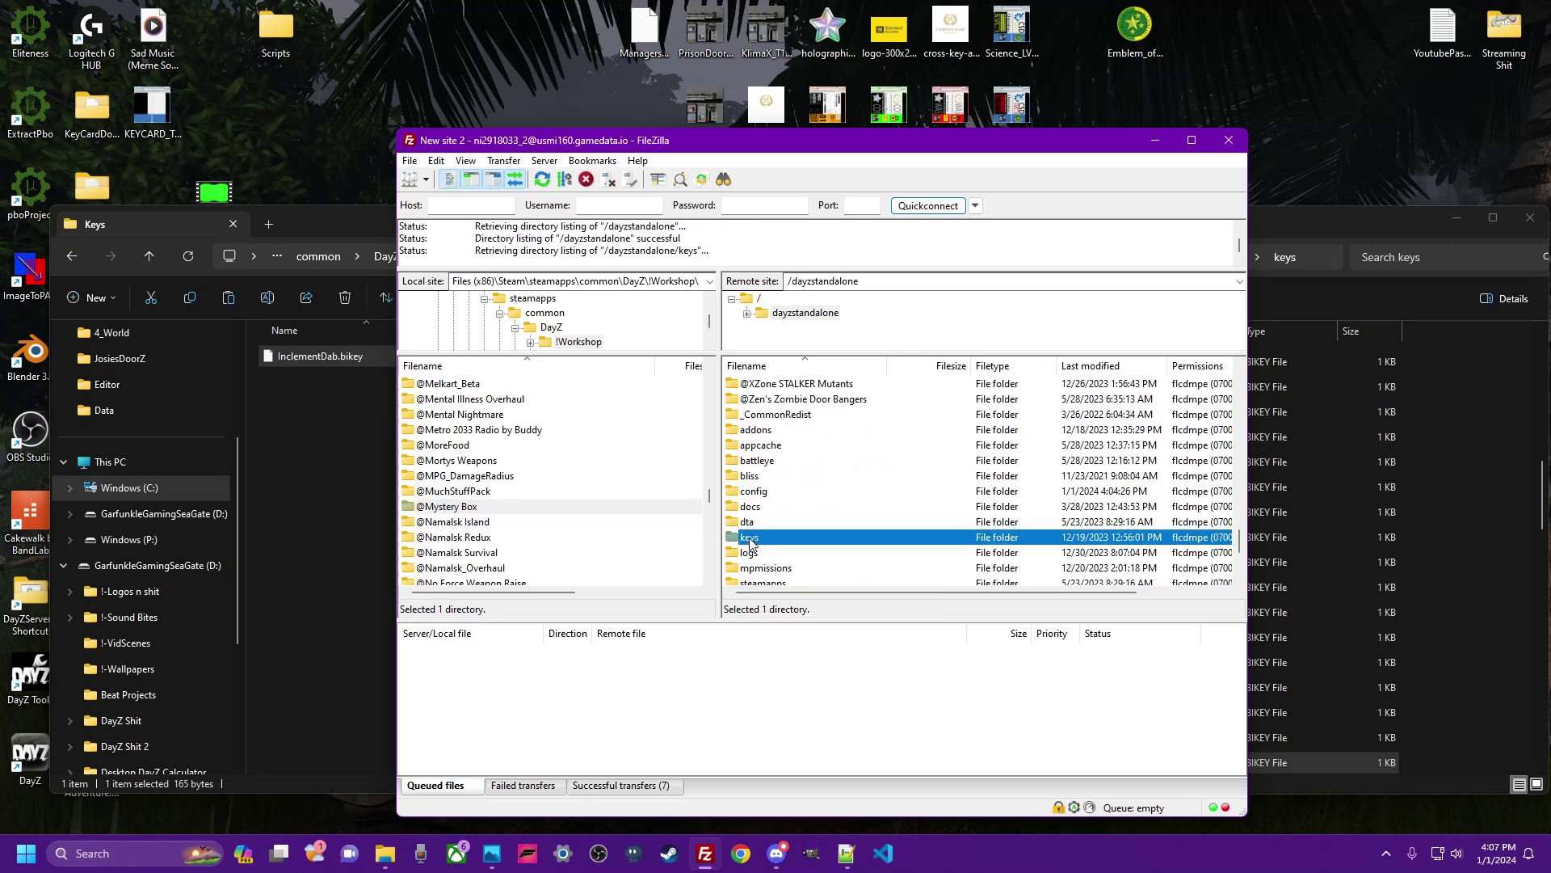
pyautogui.doubleClick(436, 507)
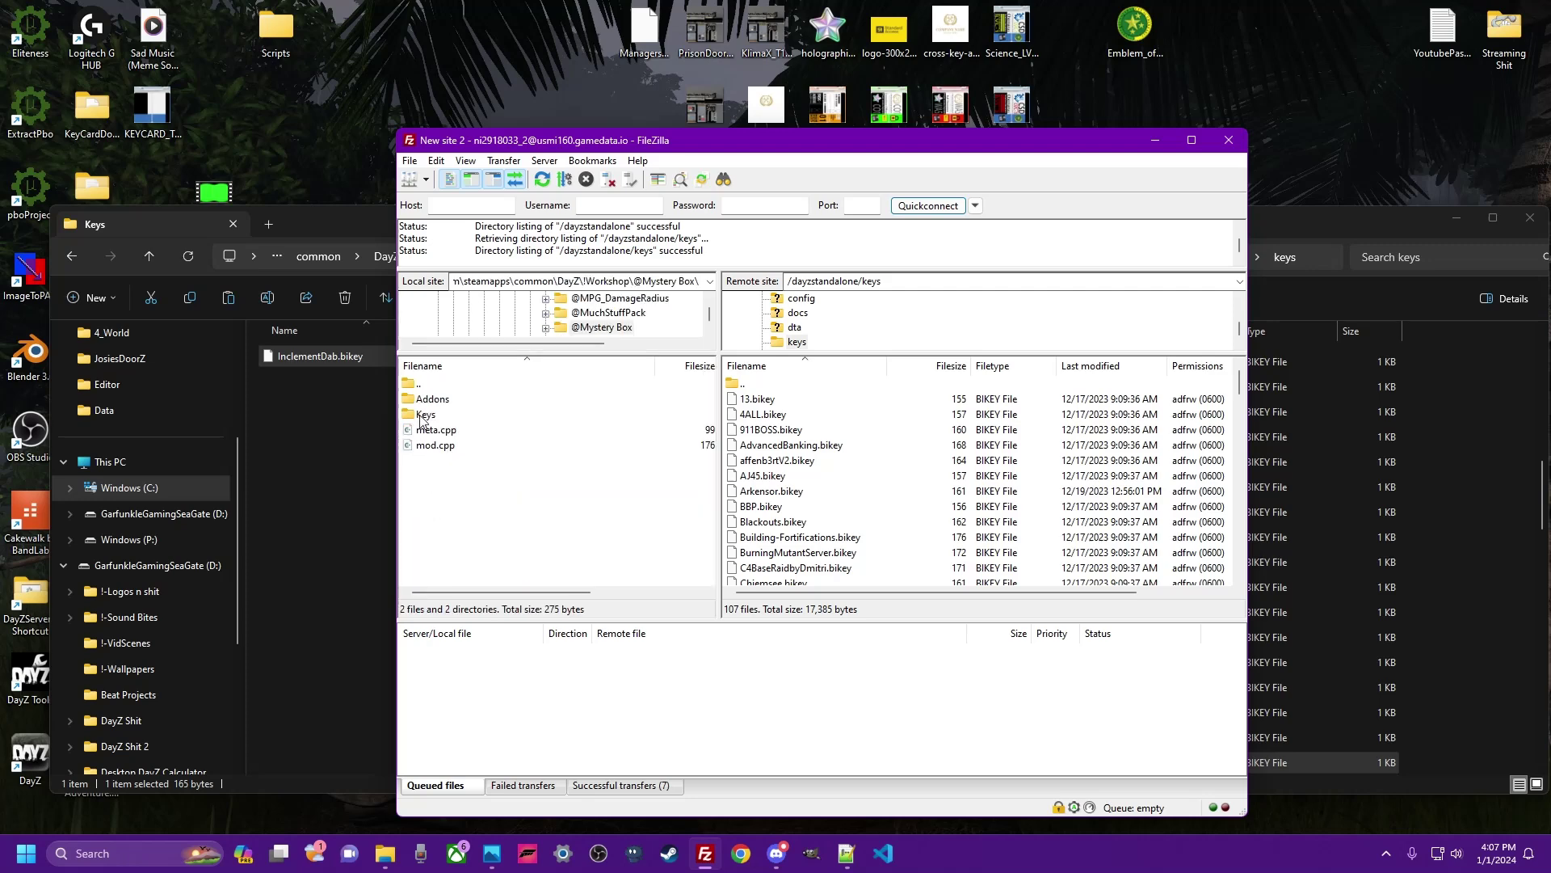
pyautogui.click(422, 415)
pyautogui.doubleClick(422, 415)
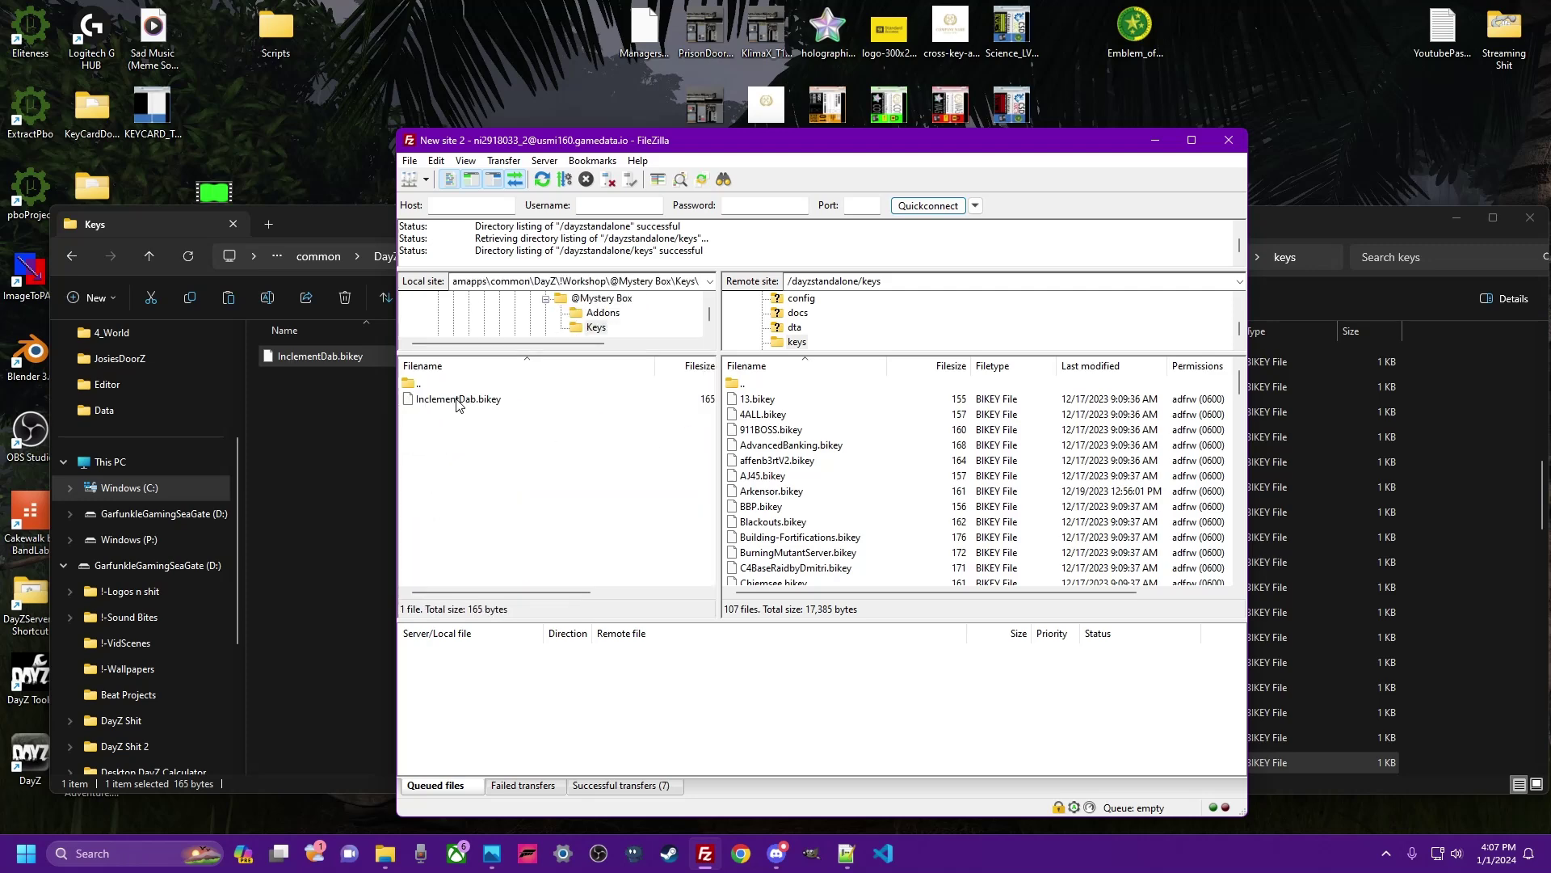
pyautogui.rightClick(454, 401)
pyautogui.click(489, 409)
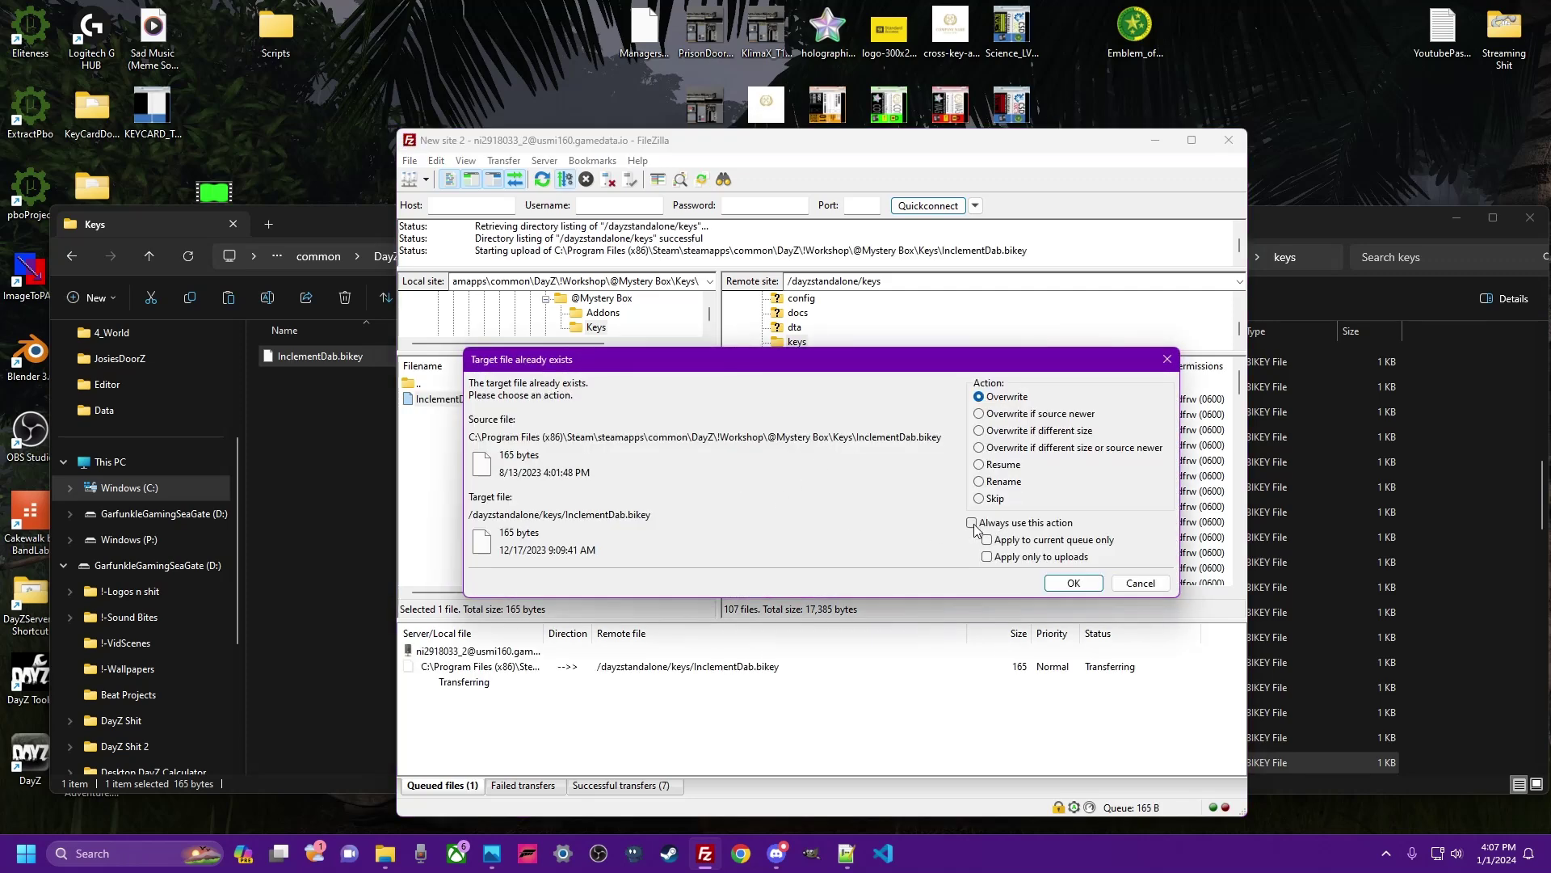
pyautogui.click(972, 523)
pyautogui.click(1075, 583)
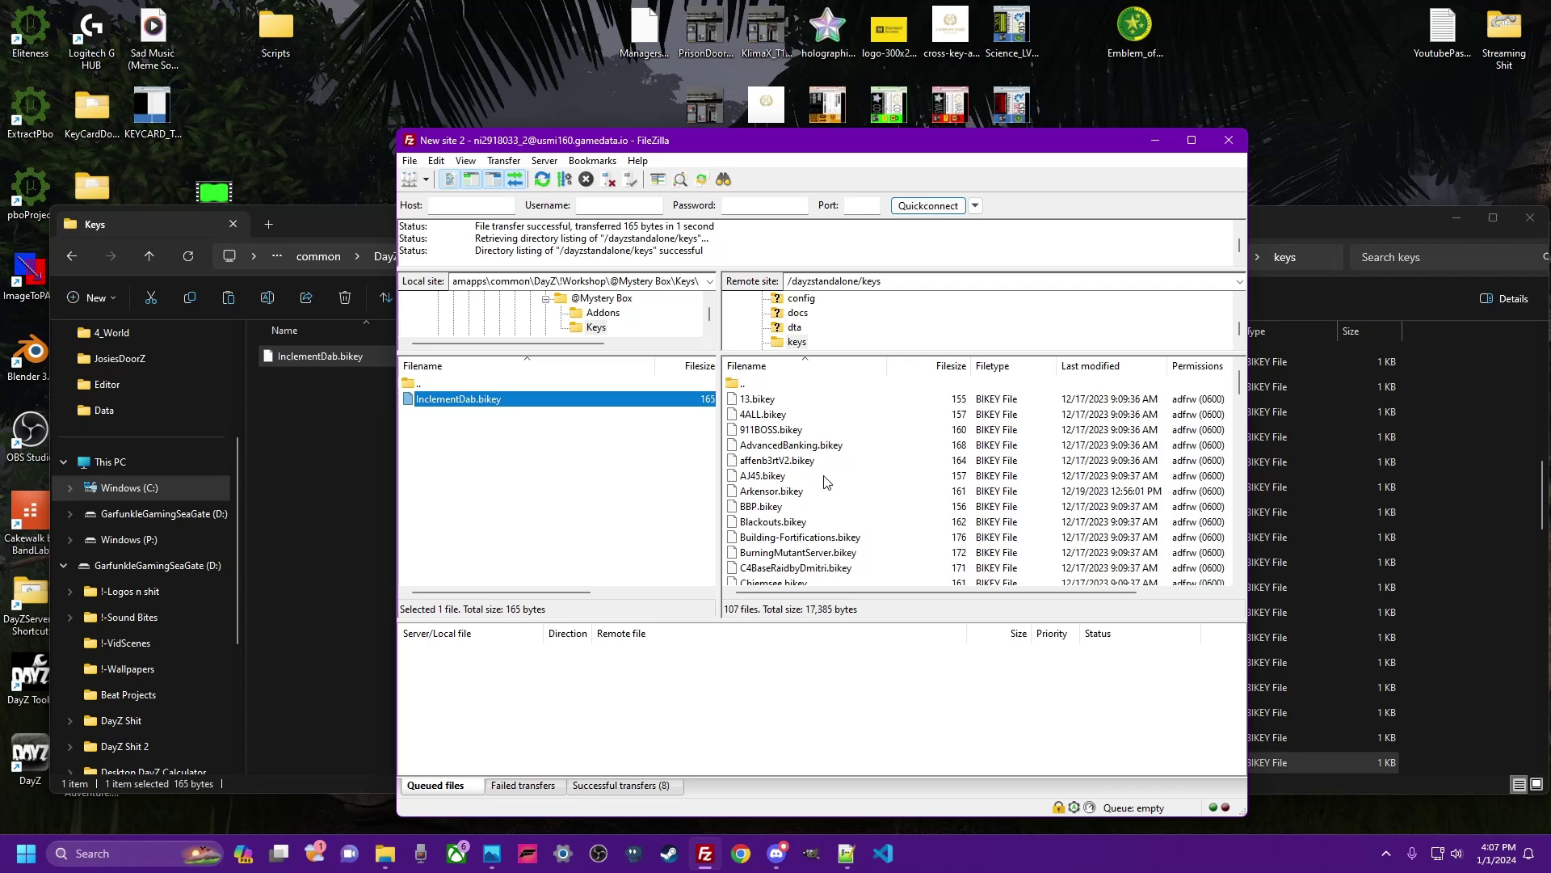
pyautogui.hotkey('alt', 'Tab')
pyautogui.moveTo(1294, 468); pyautogui.dragTo(1382, 475)
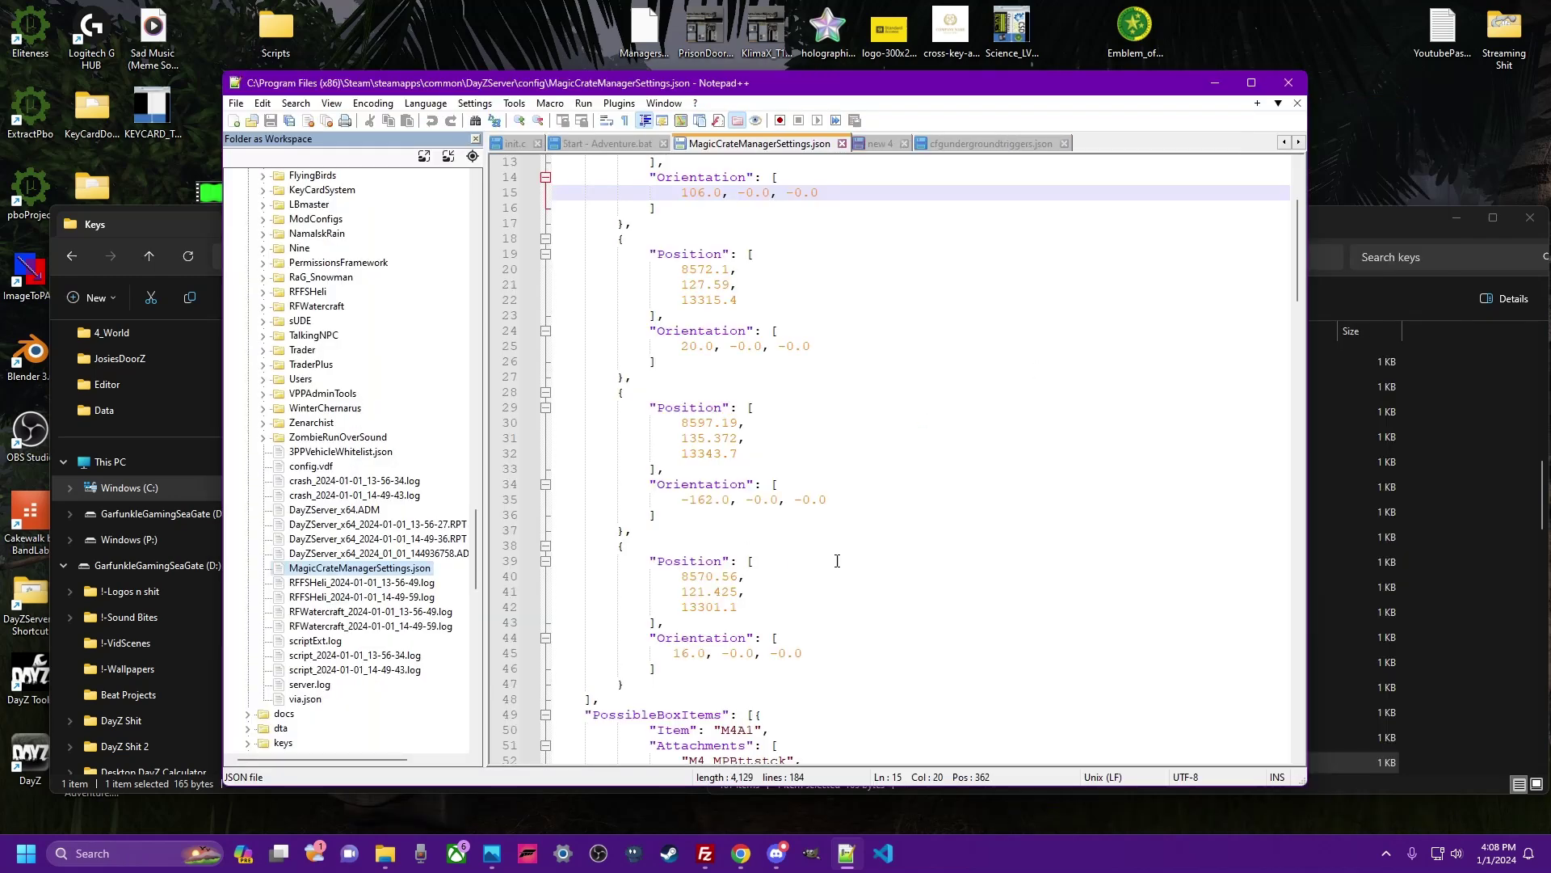
# Open MagicCrateManagerSettings.json from DayZServer\config in the workspace panel.
pyautogui.scroll(4, 855, 437)
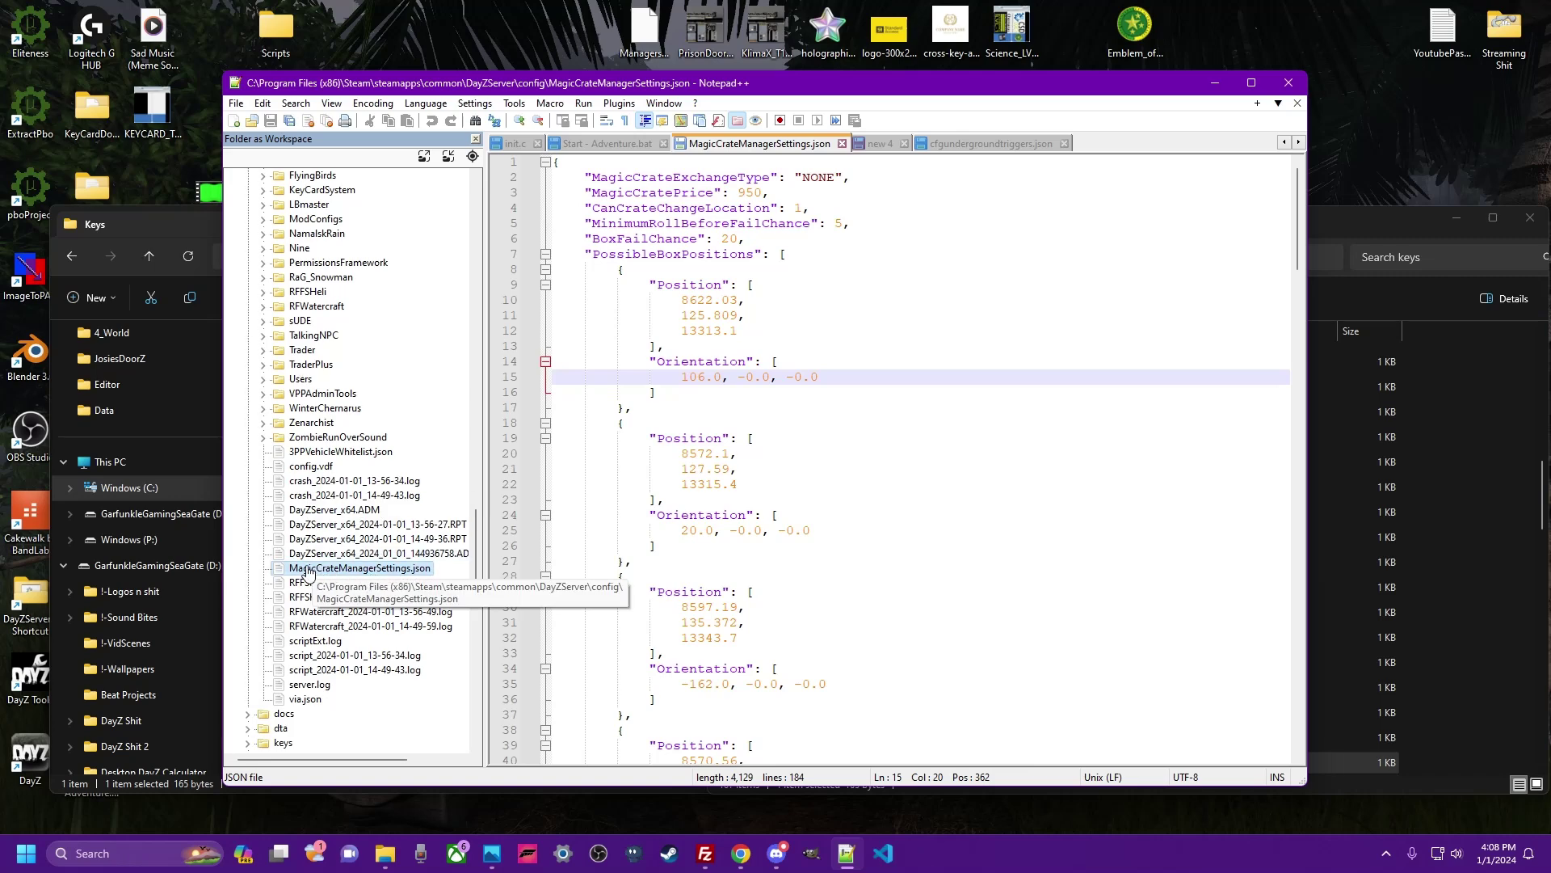
pyautogui.scroll(8, 308, 572)
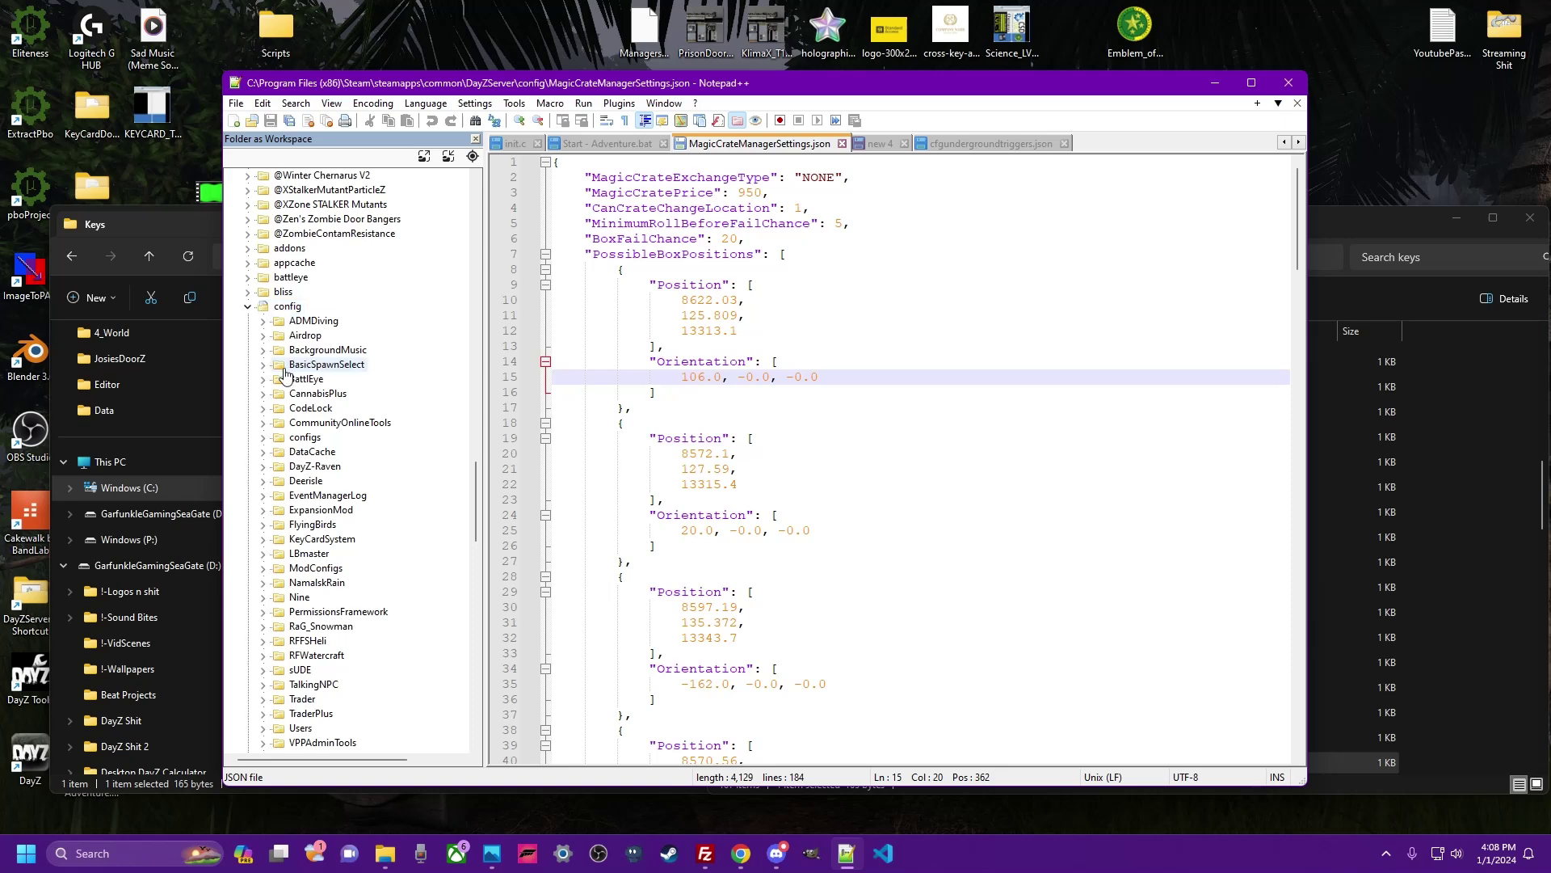
pyautogui.scroll(-7, 340, 638)
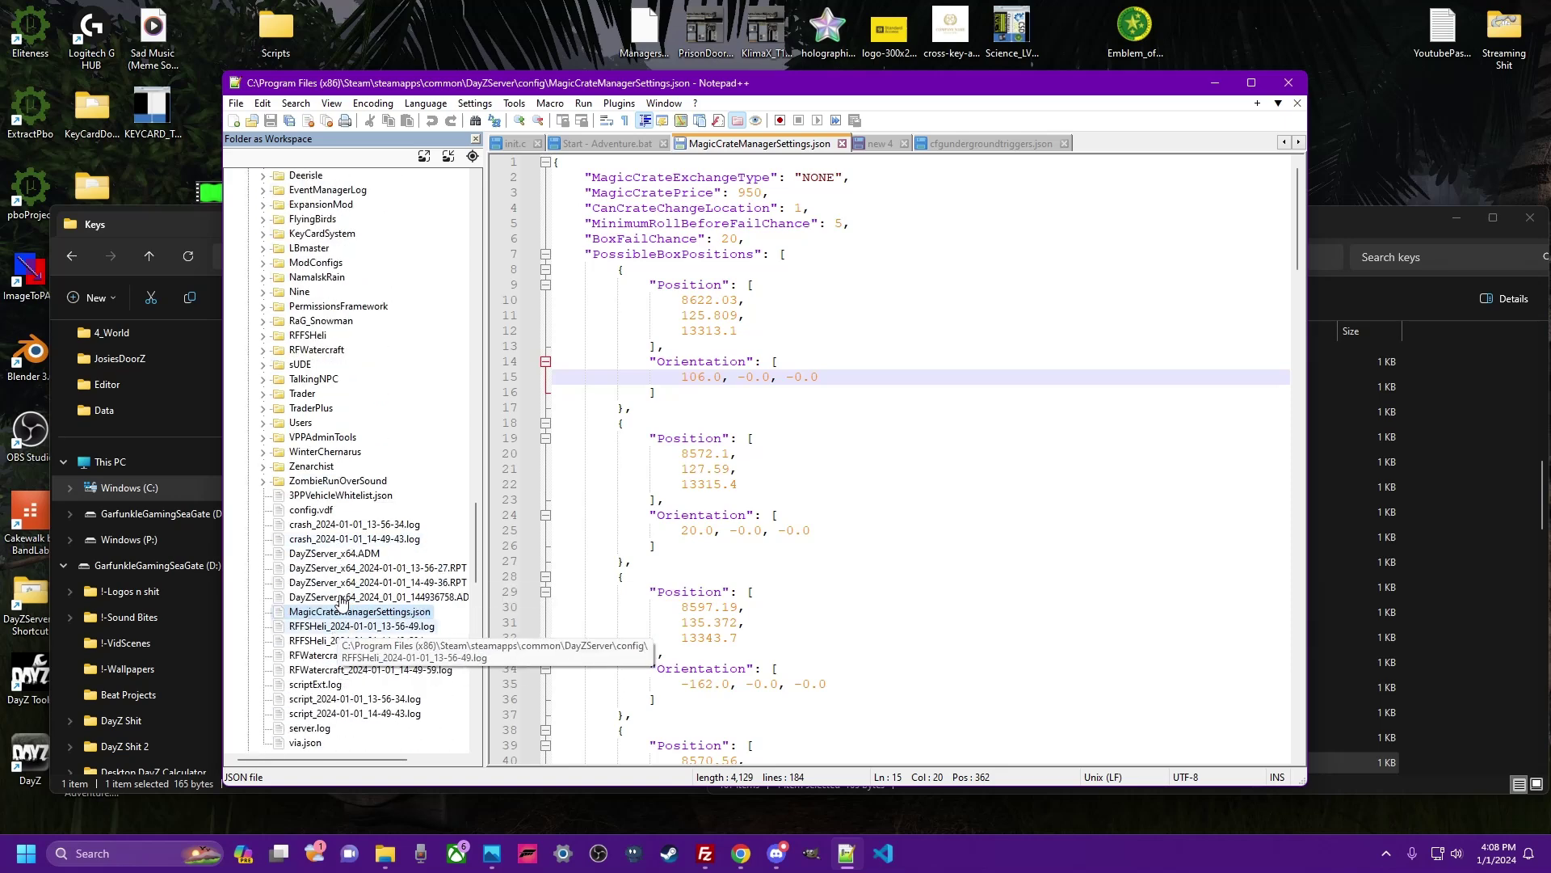
pyautogui.click(305, 613)
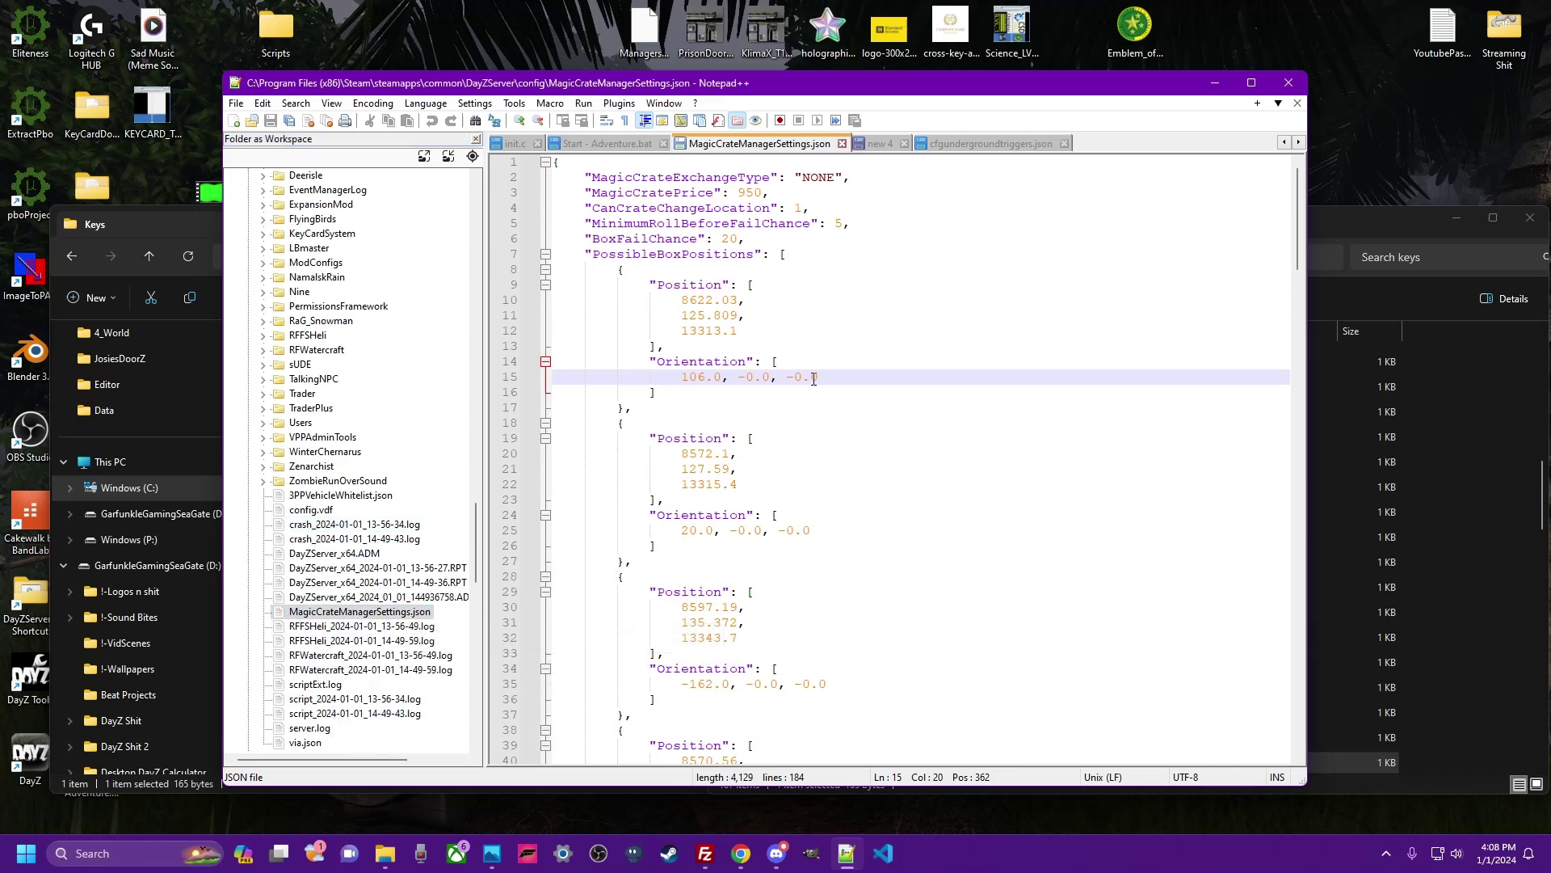
pyautogui.scroll(-4, 881, 358)
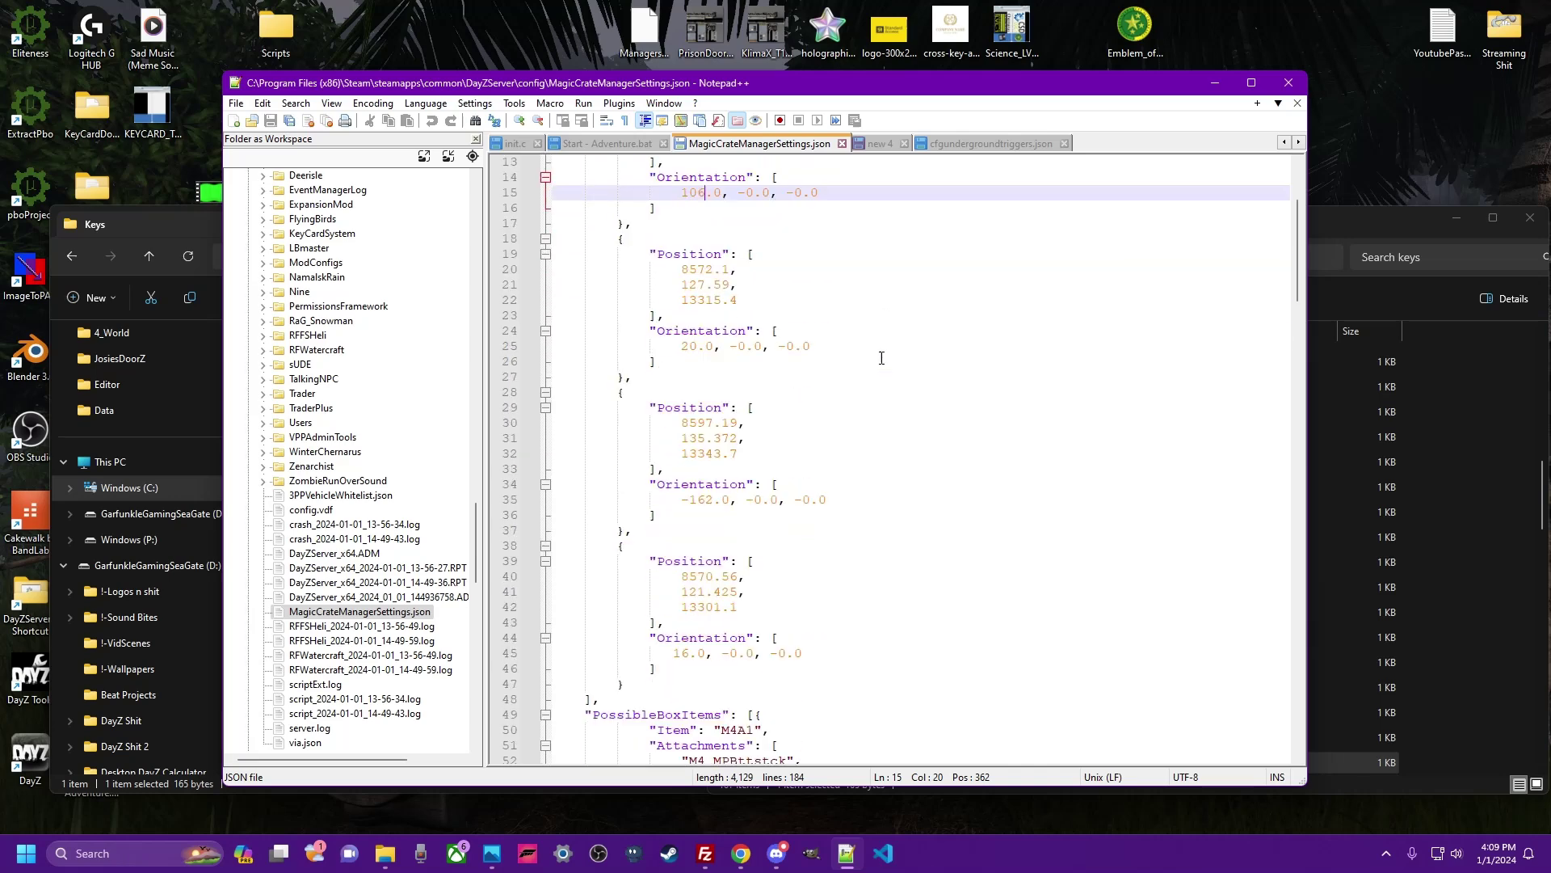
pyautogui.scroll(4, 882, 358)
pyautogui.click(820, 185)
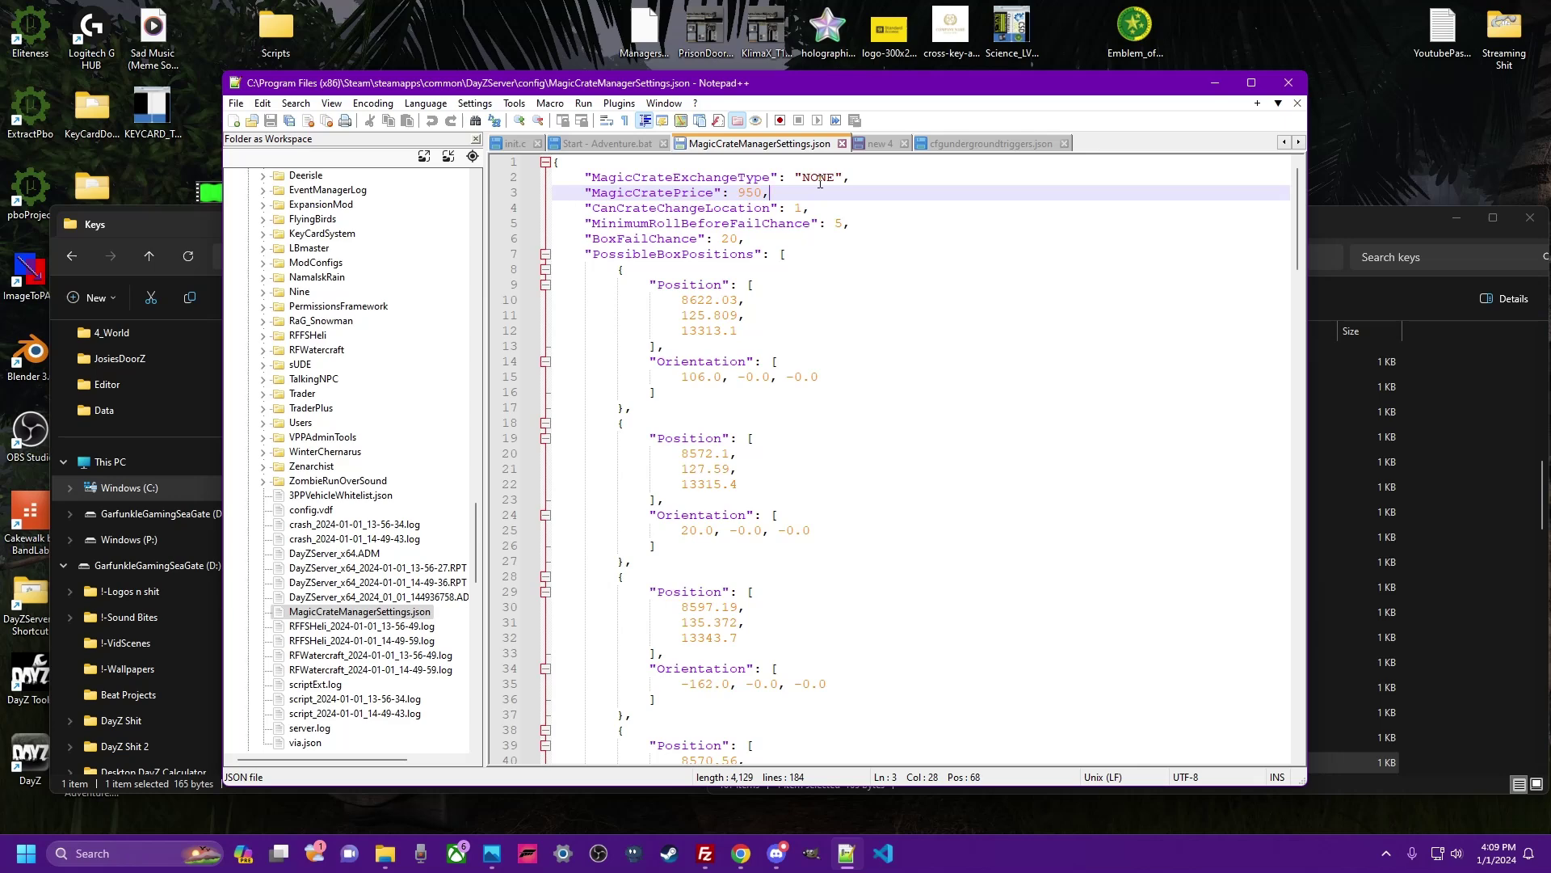
pyautogui.doubleClick(821, 177)
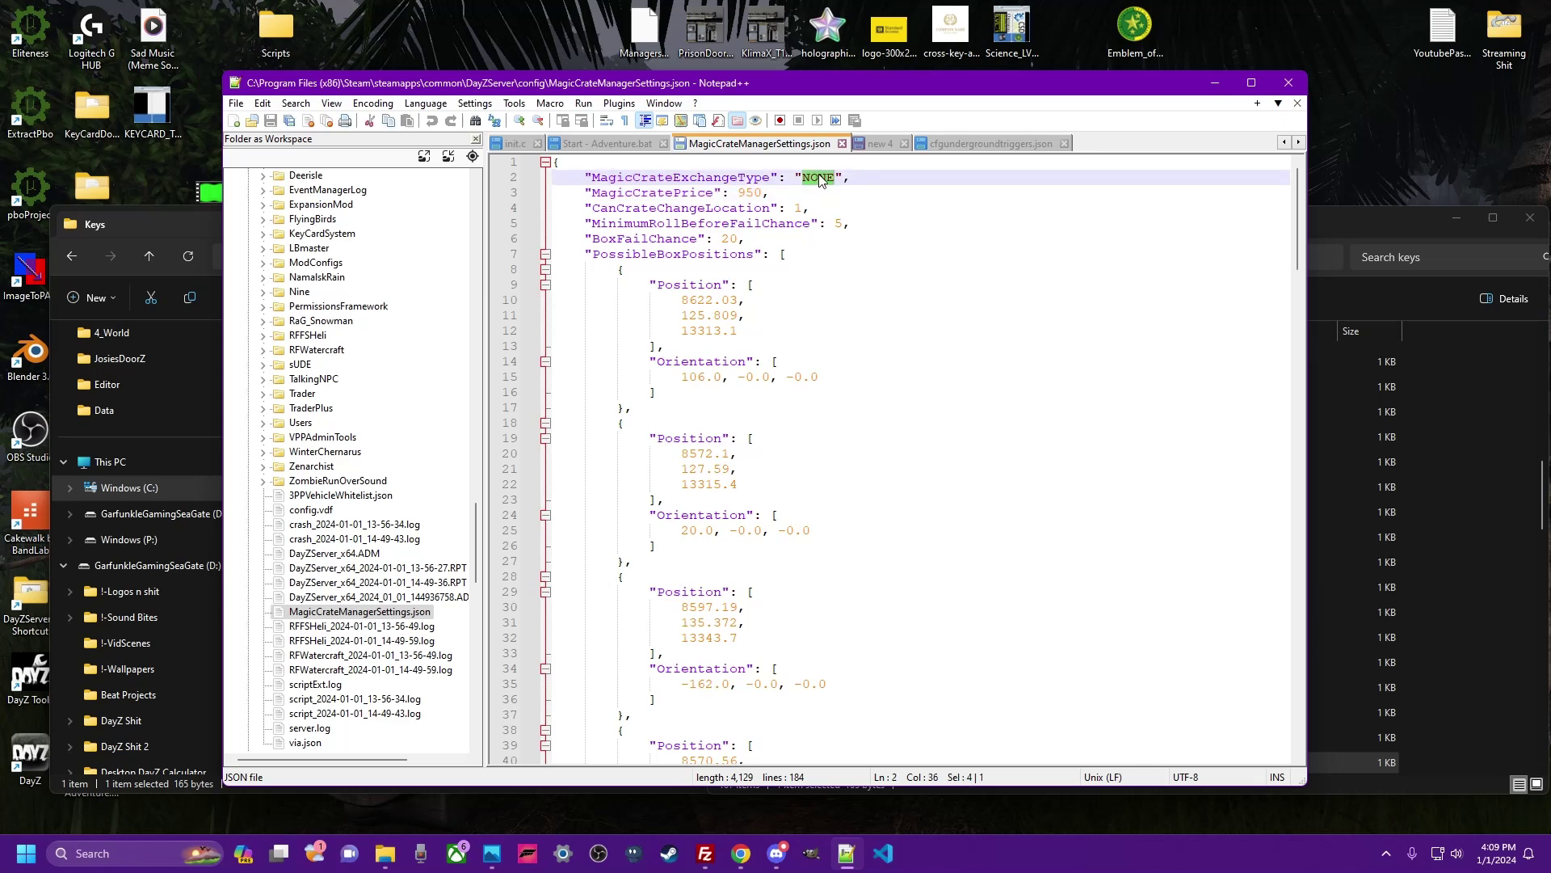
pyautogui.doubleClick(754, 194)
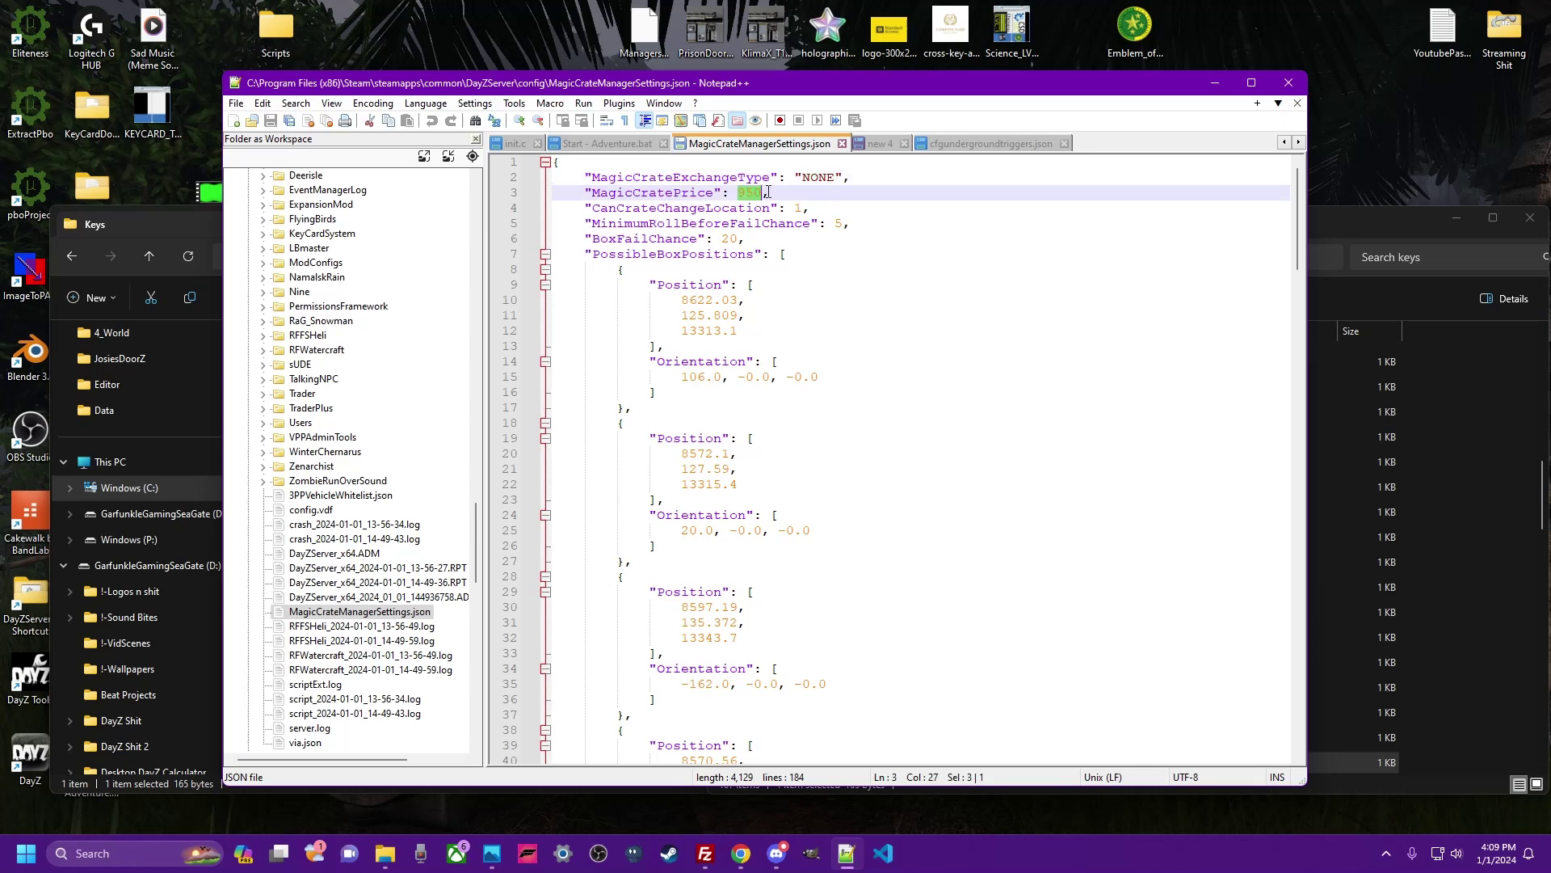
pyautogui.doubleClick(680, 209)
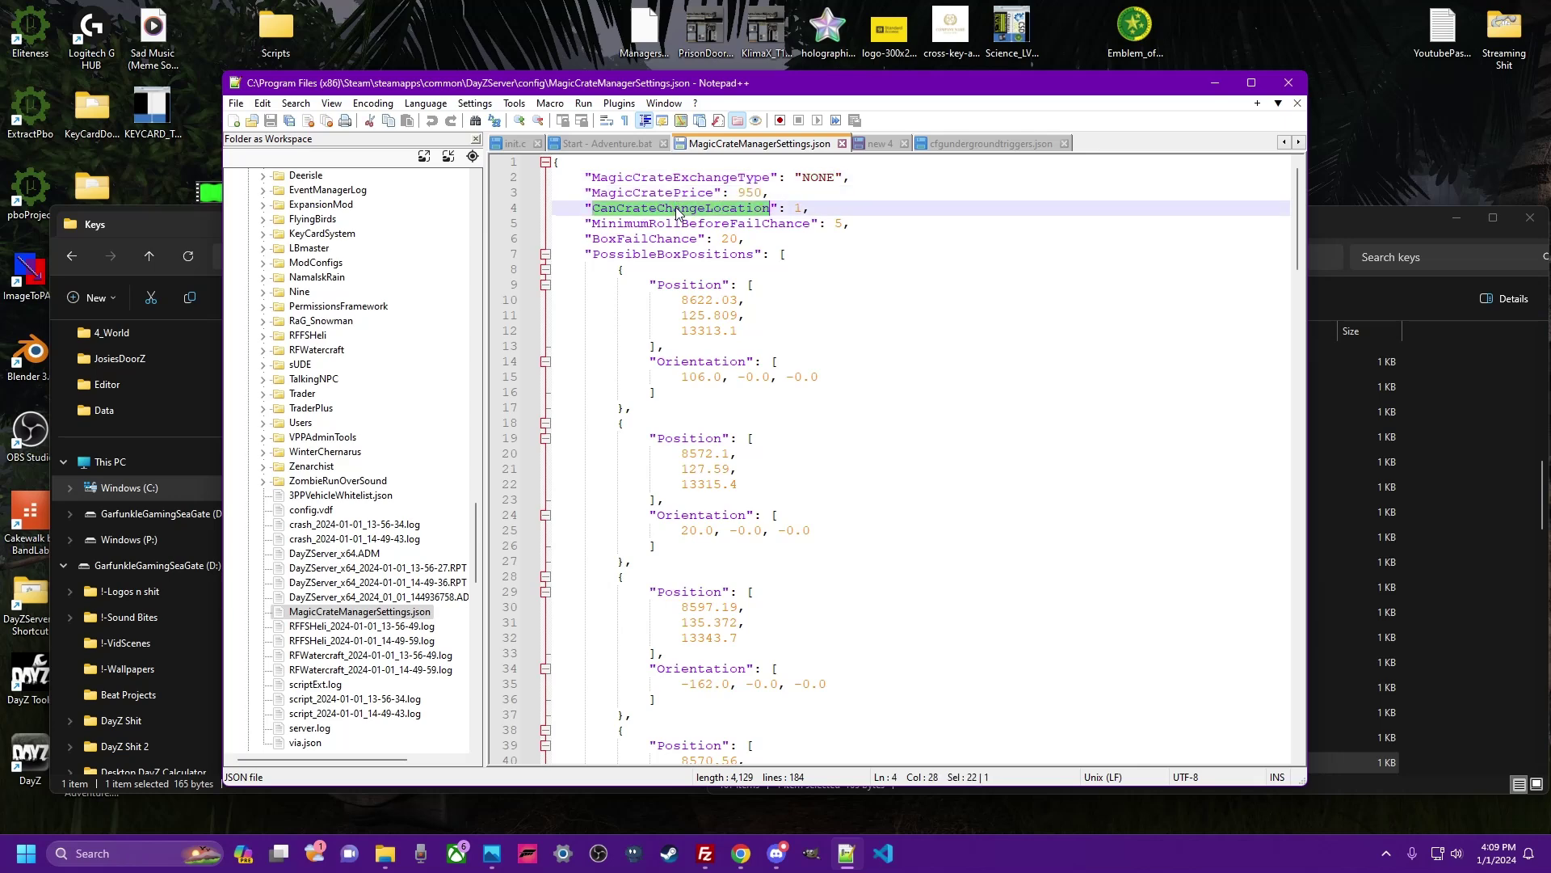
pyautogui.click(804, 209)
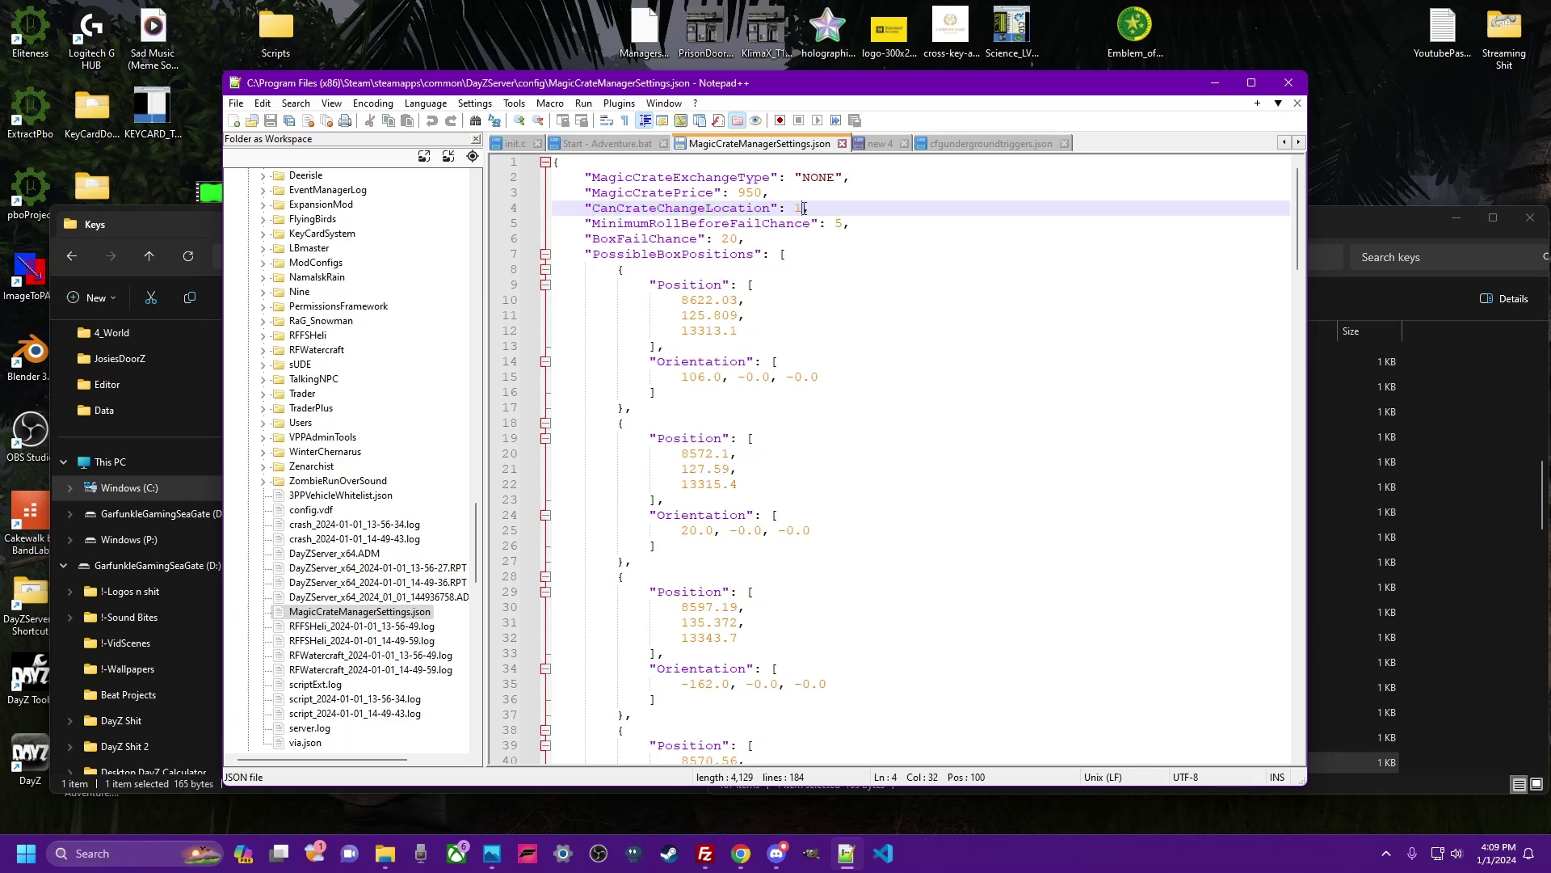
pyautogui.press('BackSpace')
pyautogui.write('0')
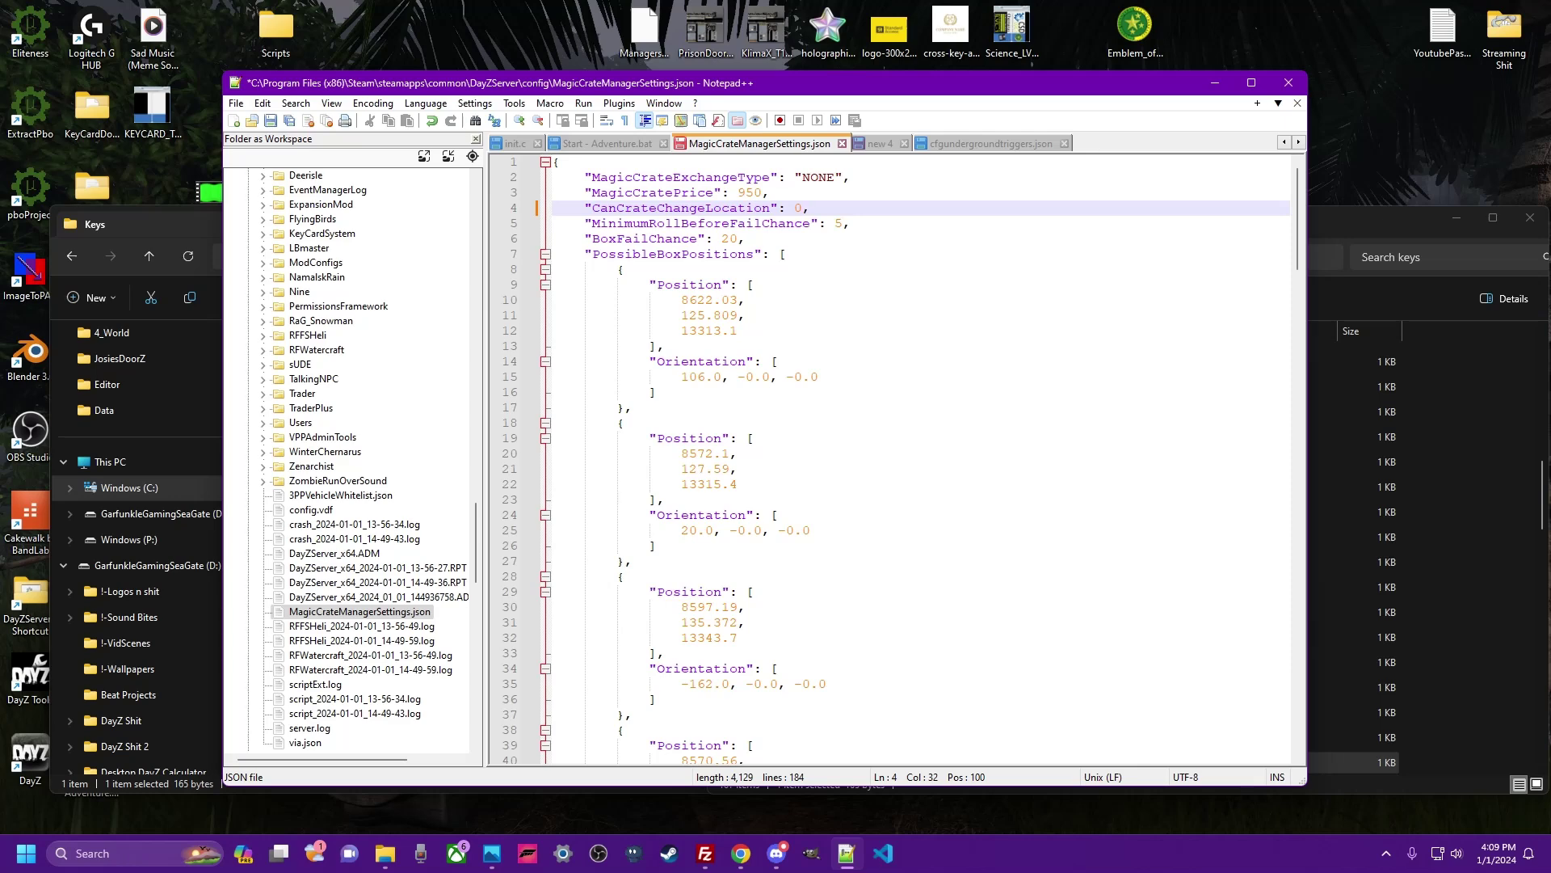
pyautogui.press('BackSpace')
pyautogui.write('1')
pyautogui.scroll(-1, 730, 239)
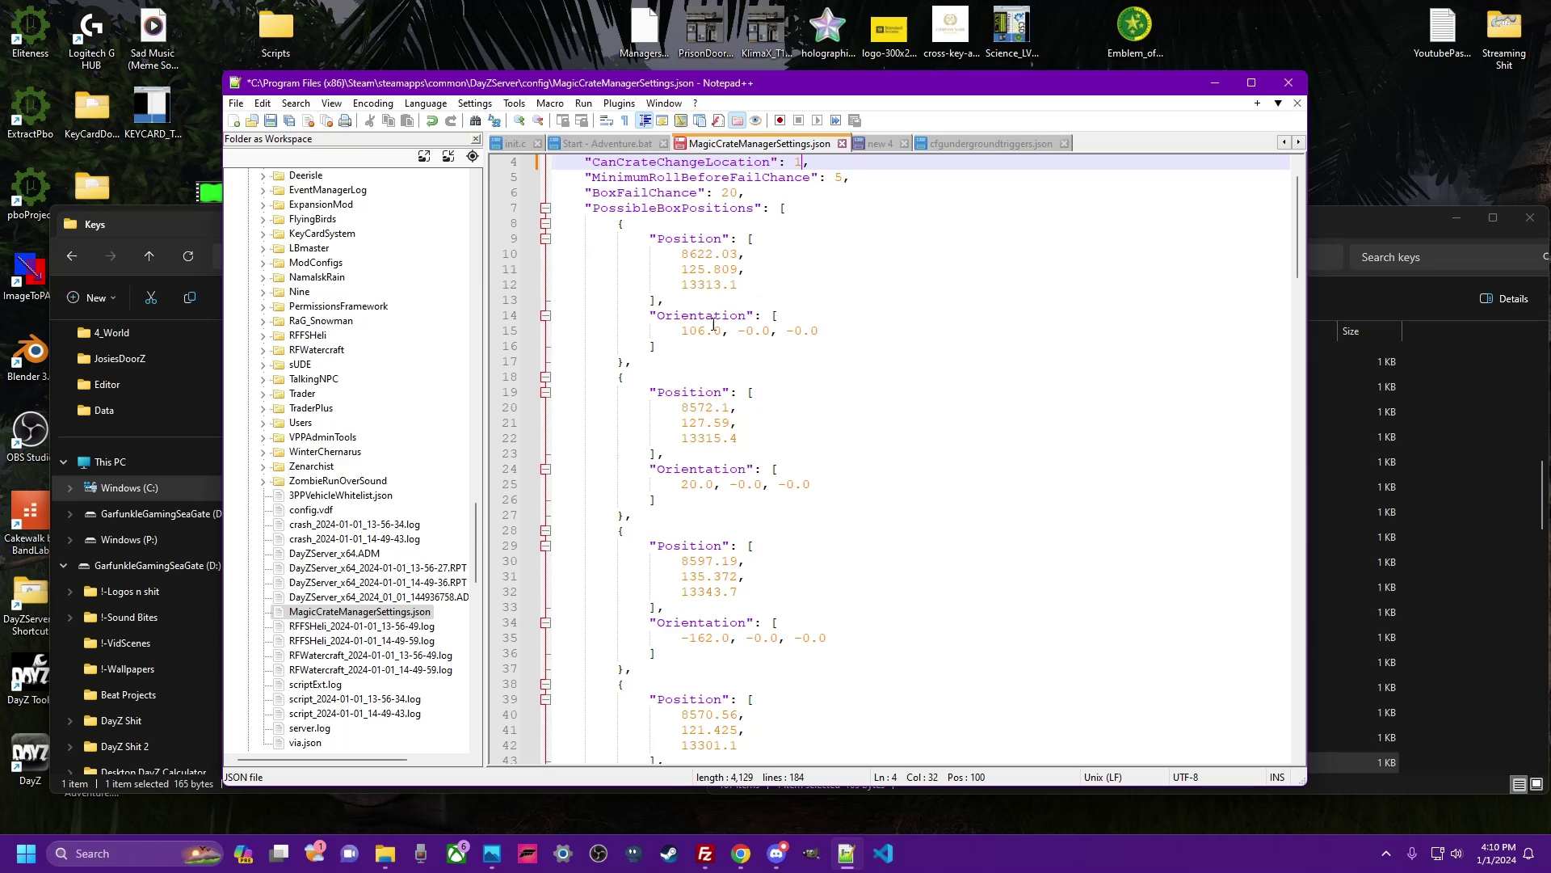
pyautogui.moveTo(681, 330); pyautogui.dragTo(819, 331)
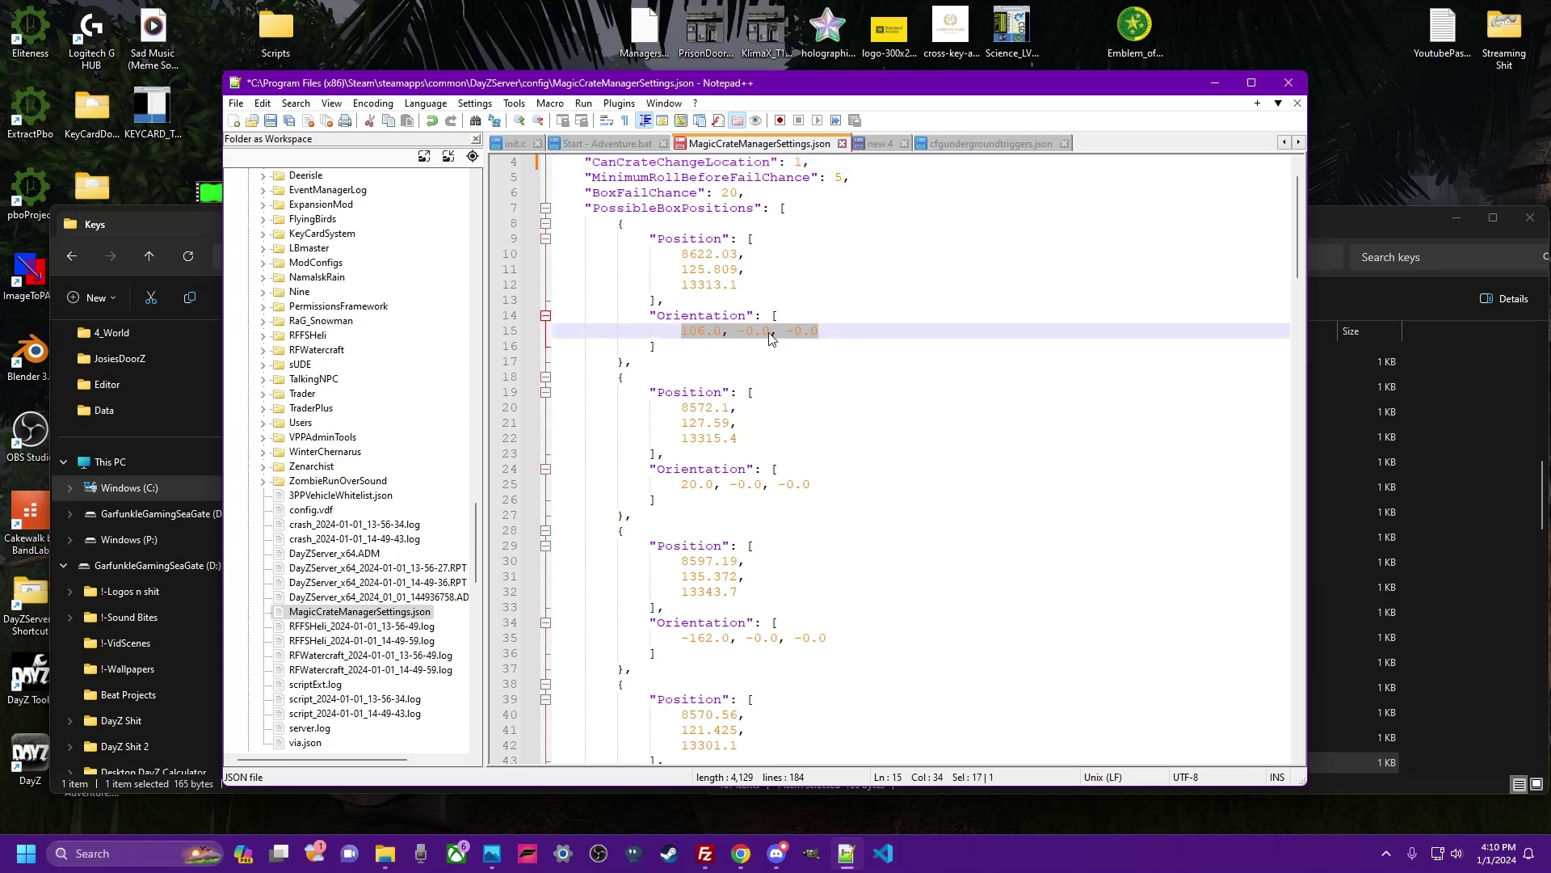
pyautogui.doubleClick(689, 332)
pyautogui.click(787, 263)
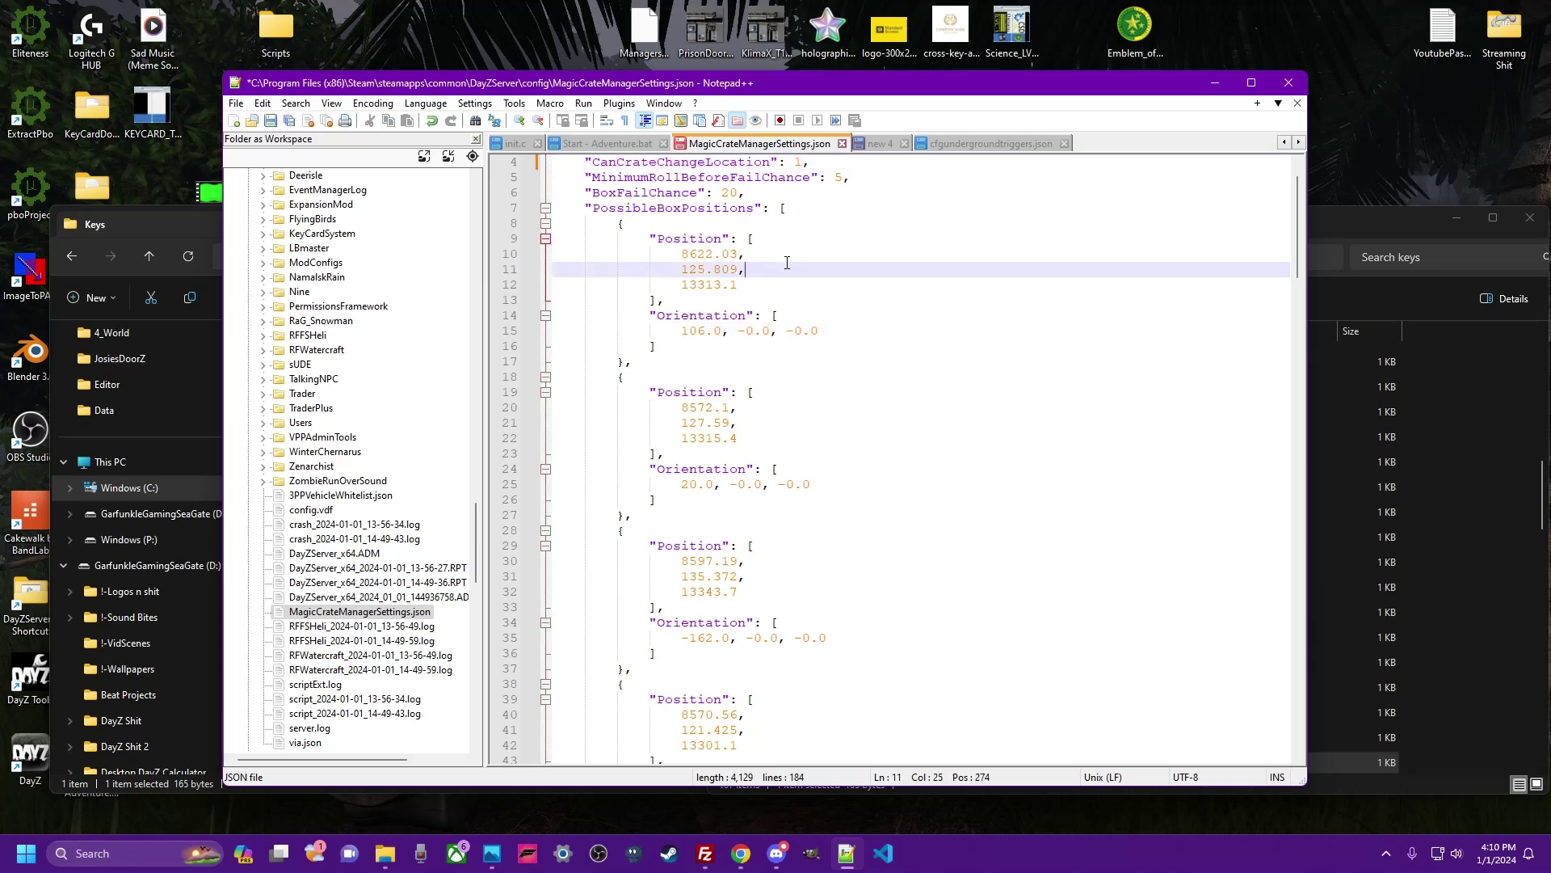
pyautogui.doubleClick(698, 254)
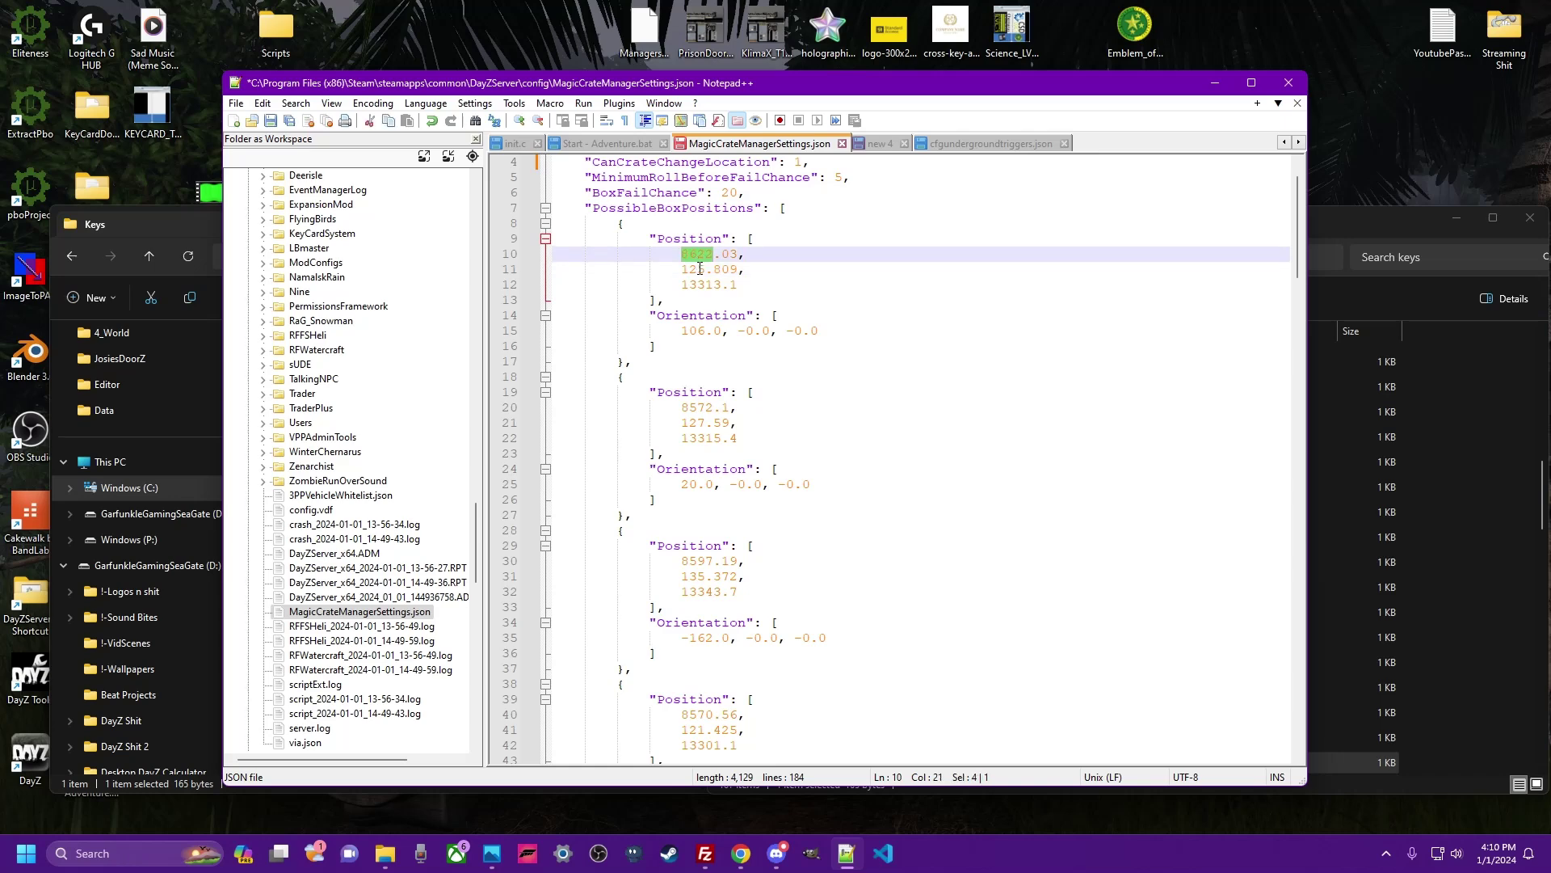
pyautogui.doubleClick(700, 270)
pyautogui.doubleClick(700, 284)
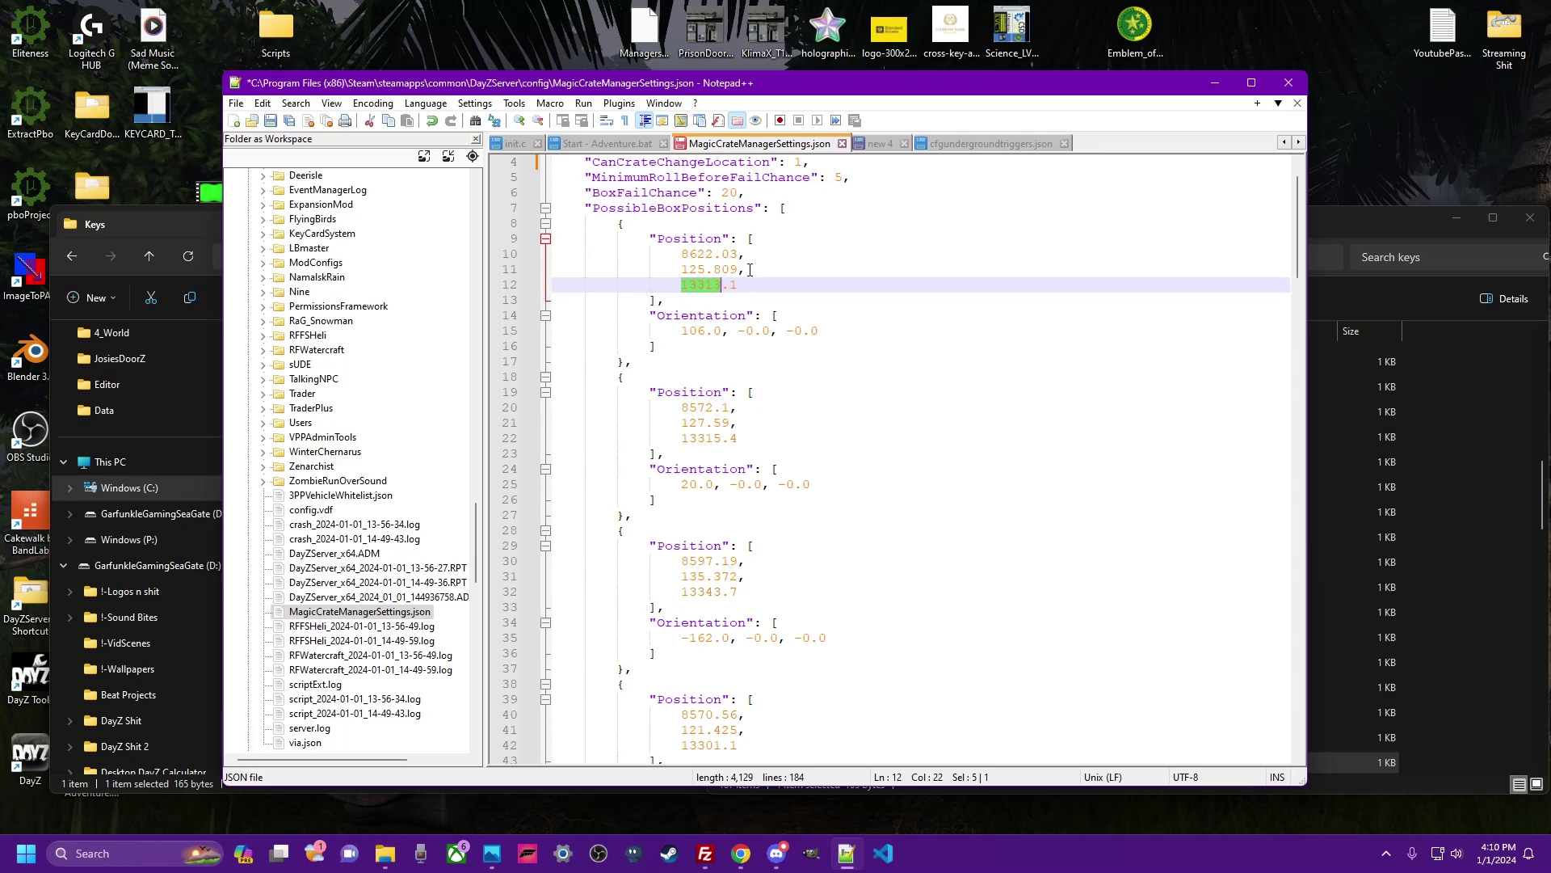
pyautogui.scroll(-1, 731, 339)
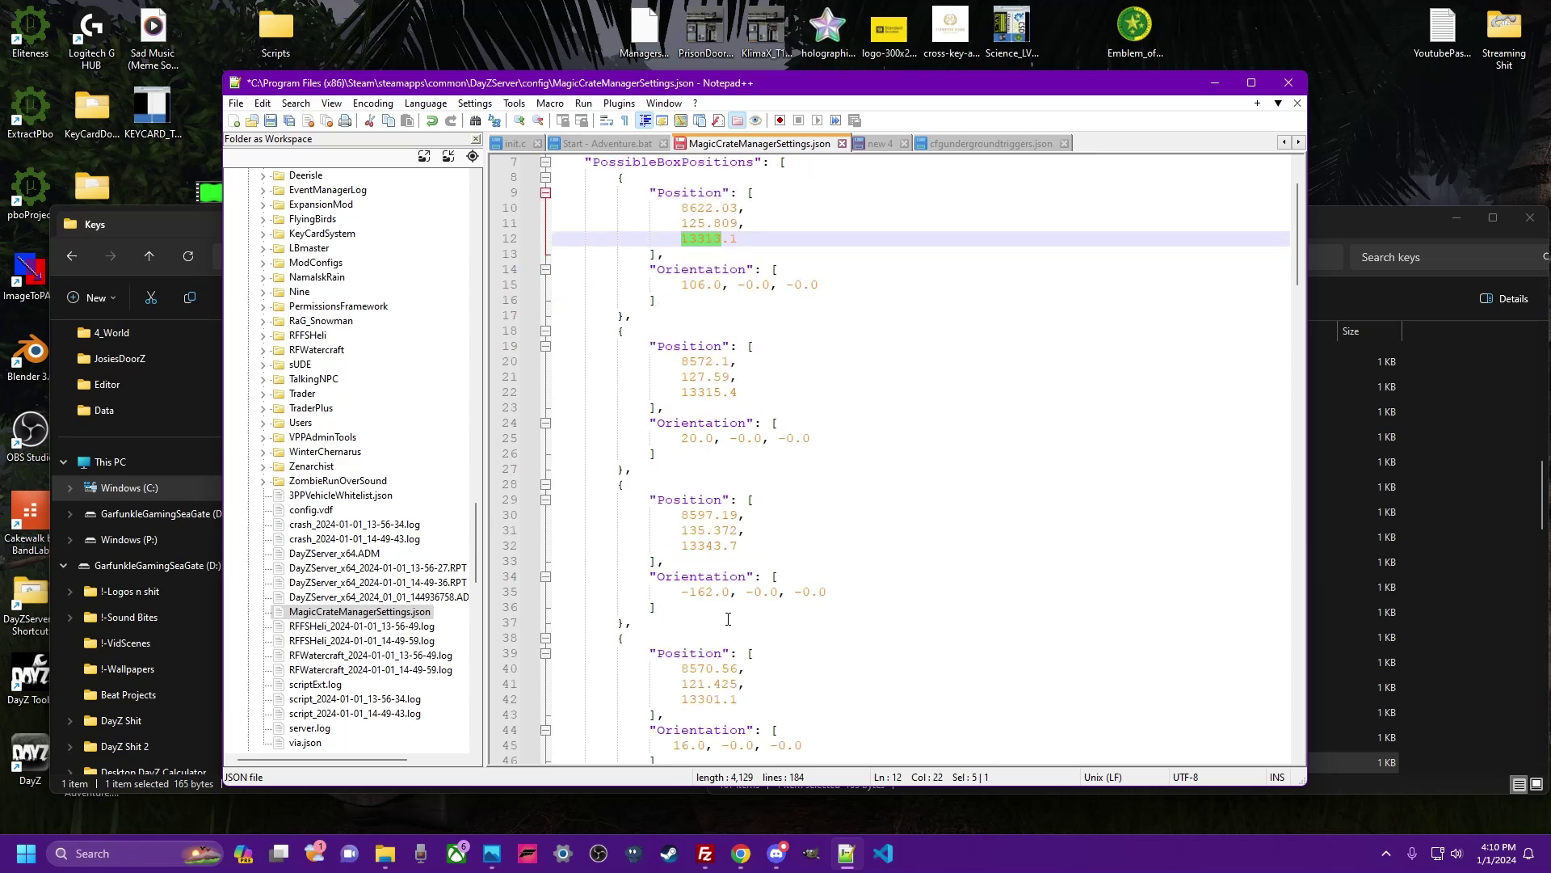
pyautogui.scroll(-11, 843, 452)
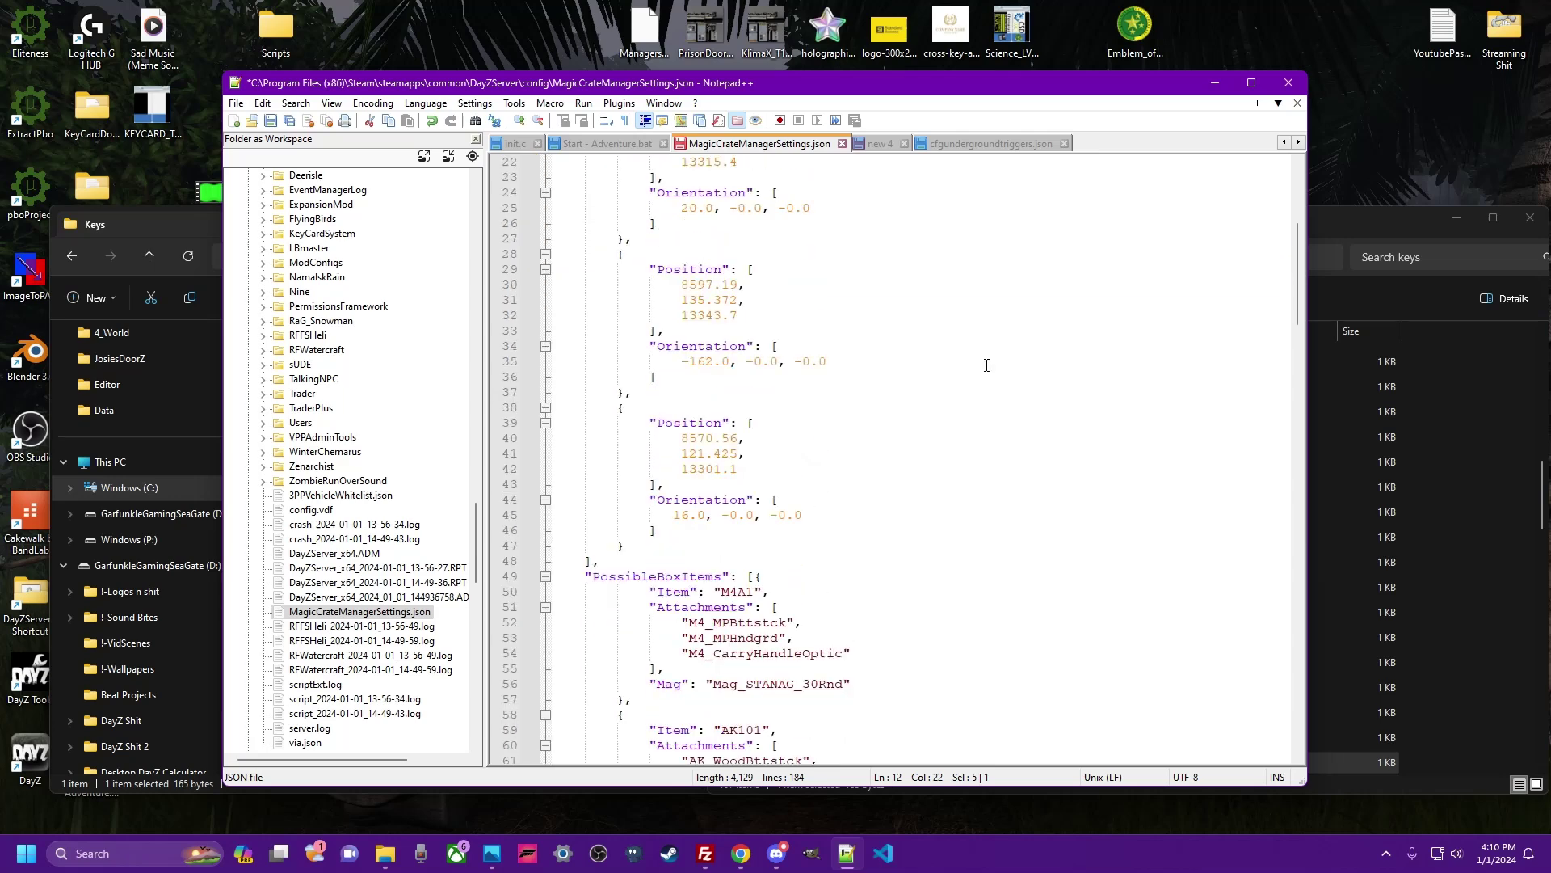
pyautogui.scroll(-2, 983, 365)
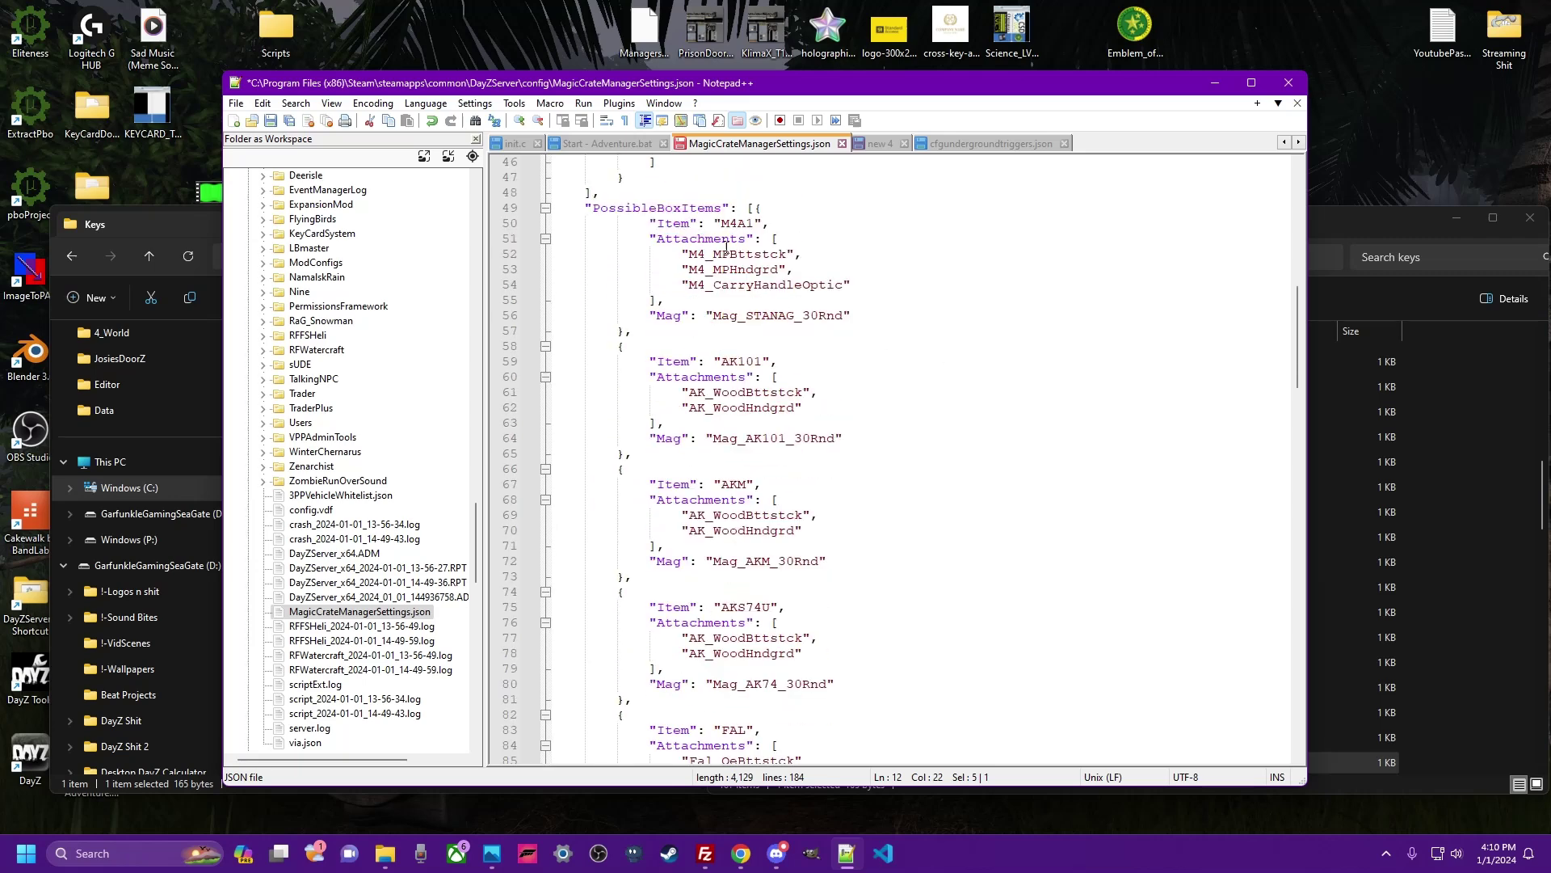
pyautogui.doubleClick(638, 208)
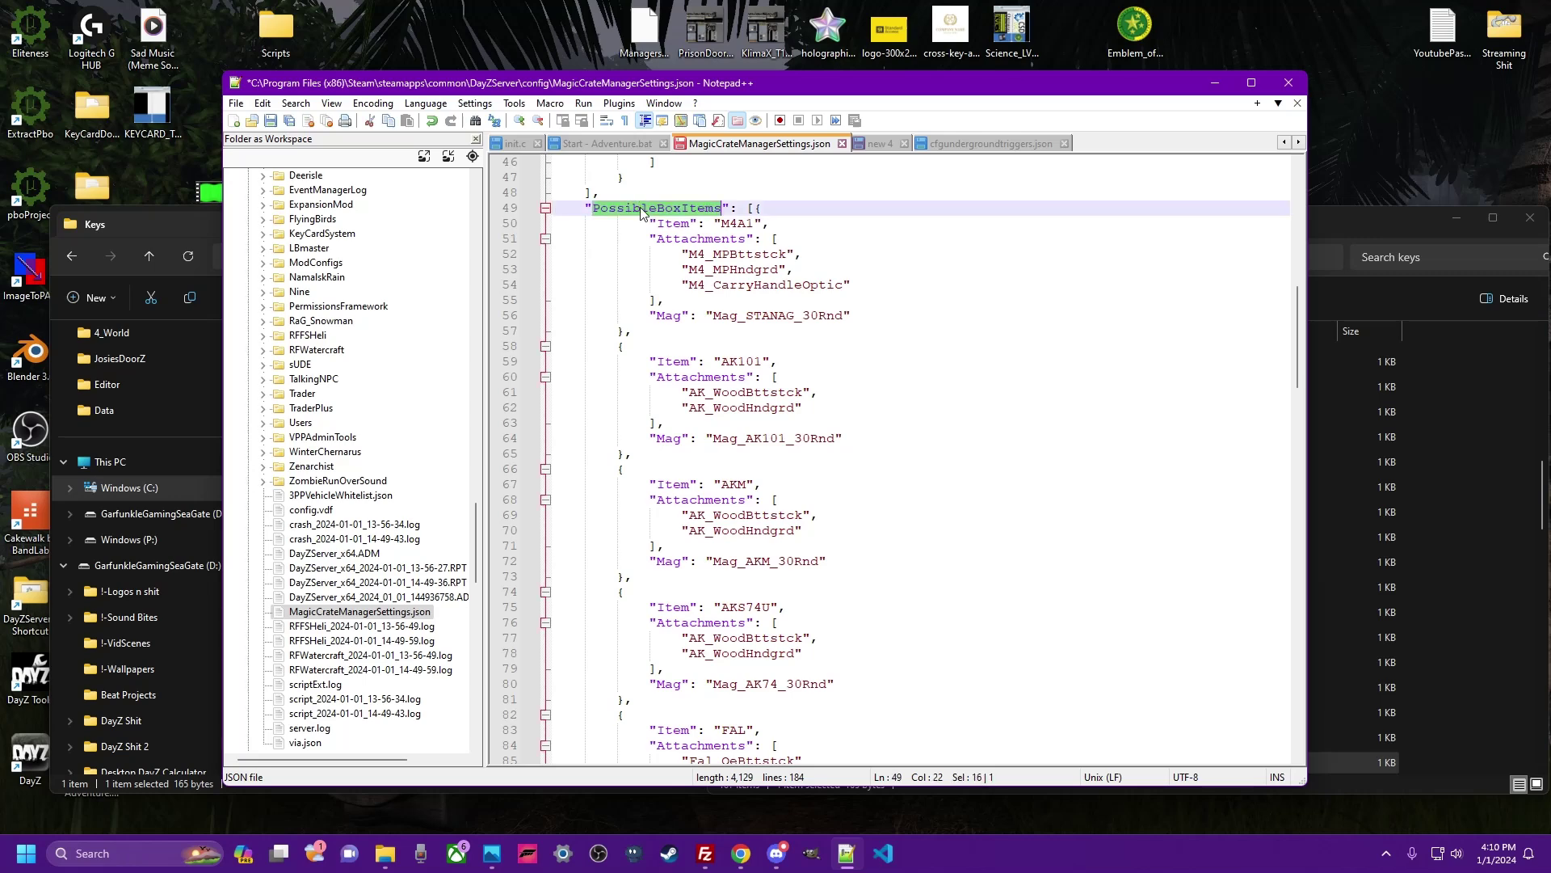
pyautogui.doubleClick(737, 225)
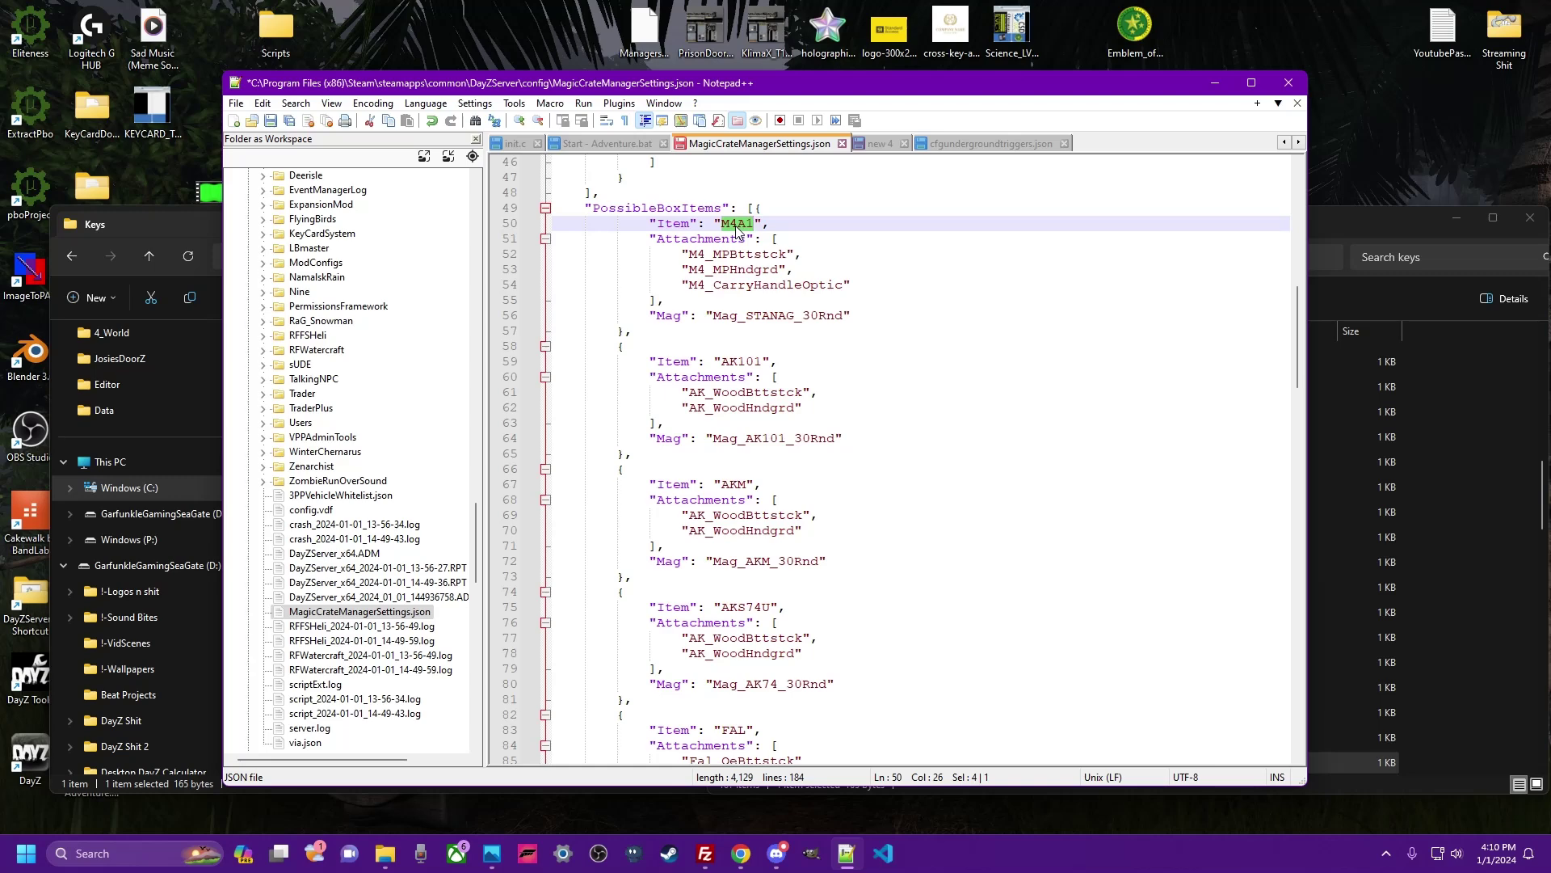
pyautogui.doubleClick(736, 254)
pyautogui.doubleClick(732, 270)
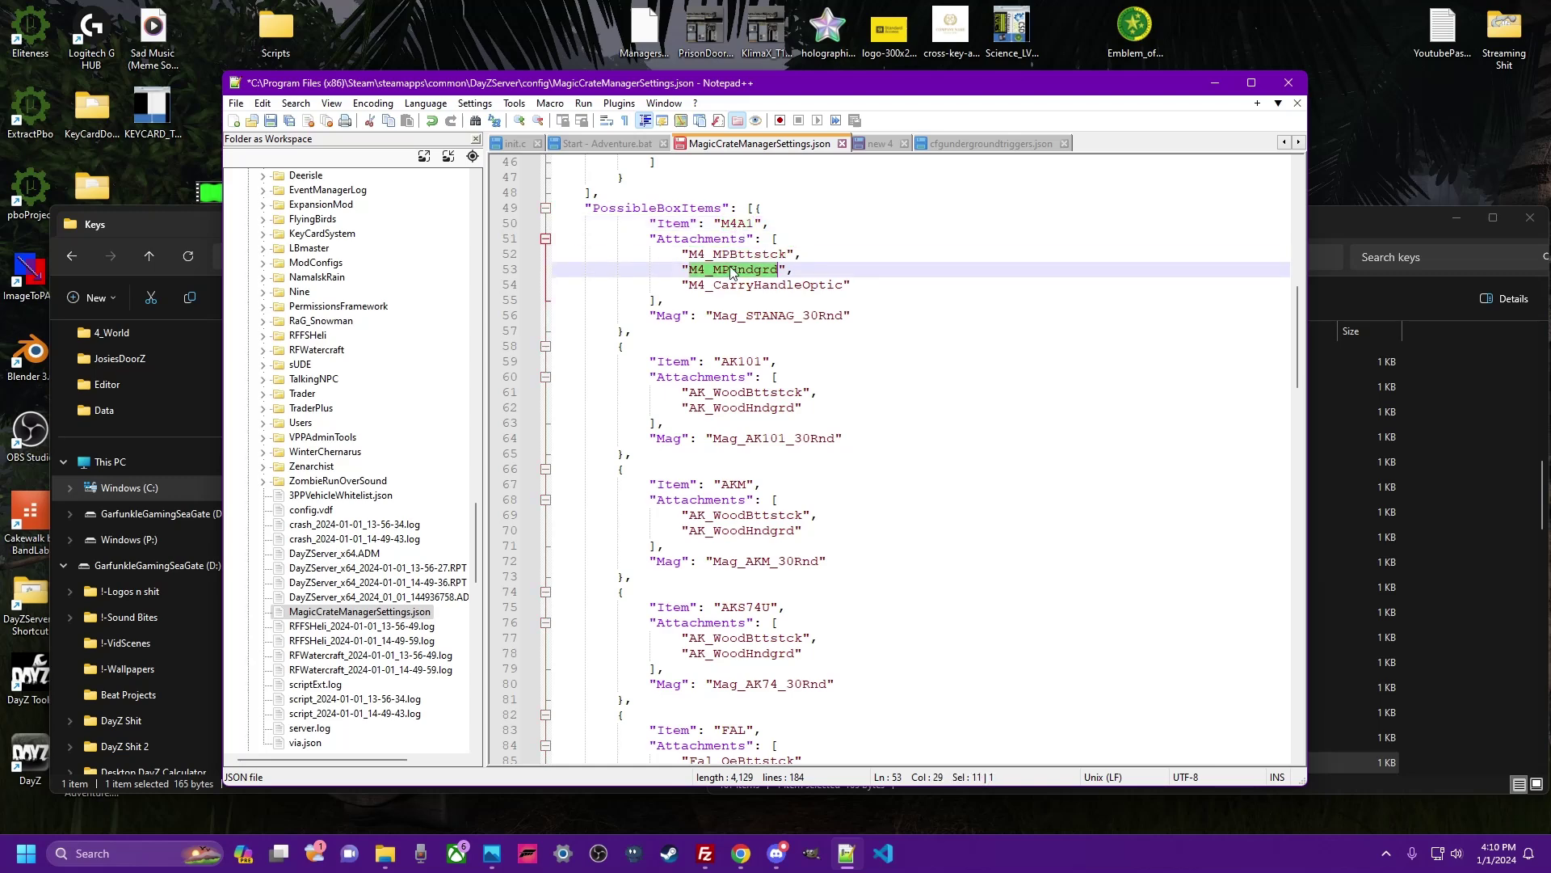
pyautogui.doubleClick(734, 284)
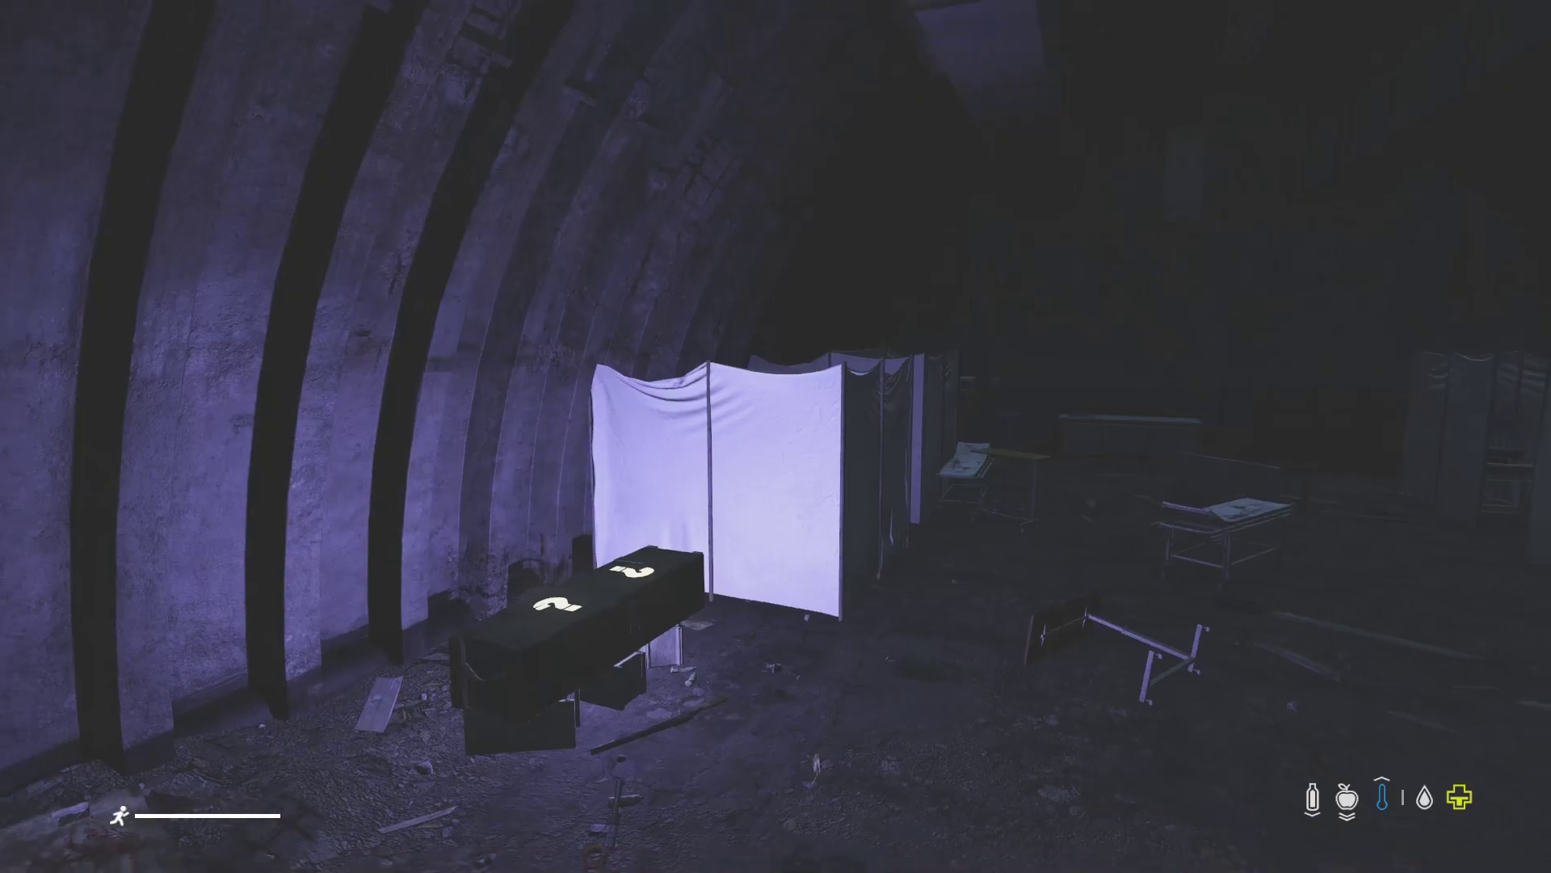
# Back through the bunker and walk up to the open Mystery Box by the caged transformers.
pyautogui.press('s')
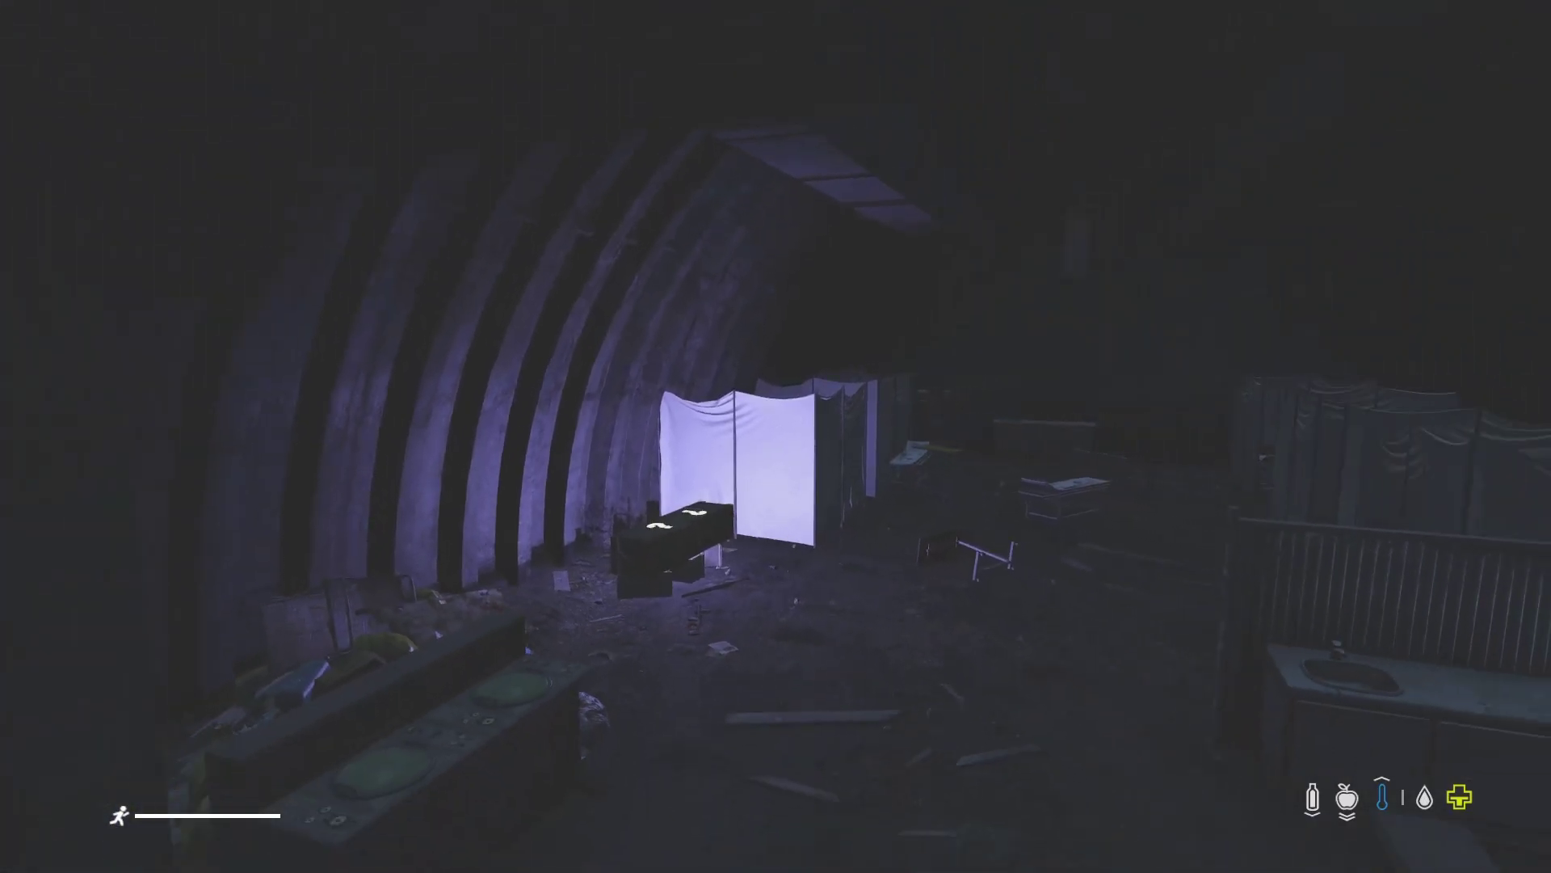
pyautogui.press('s')
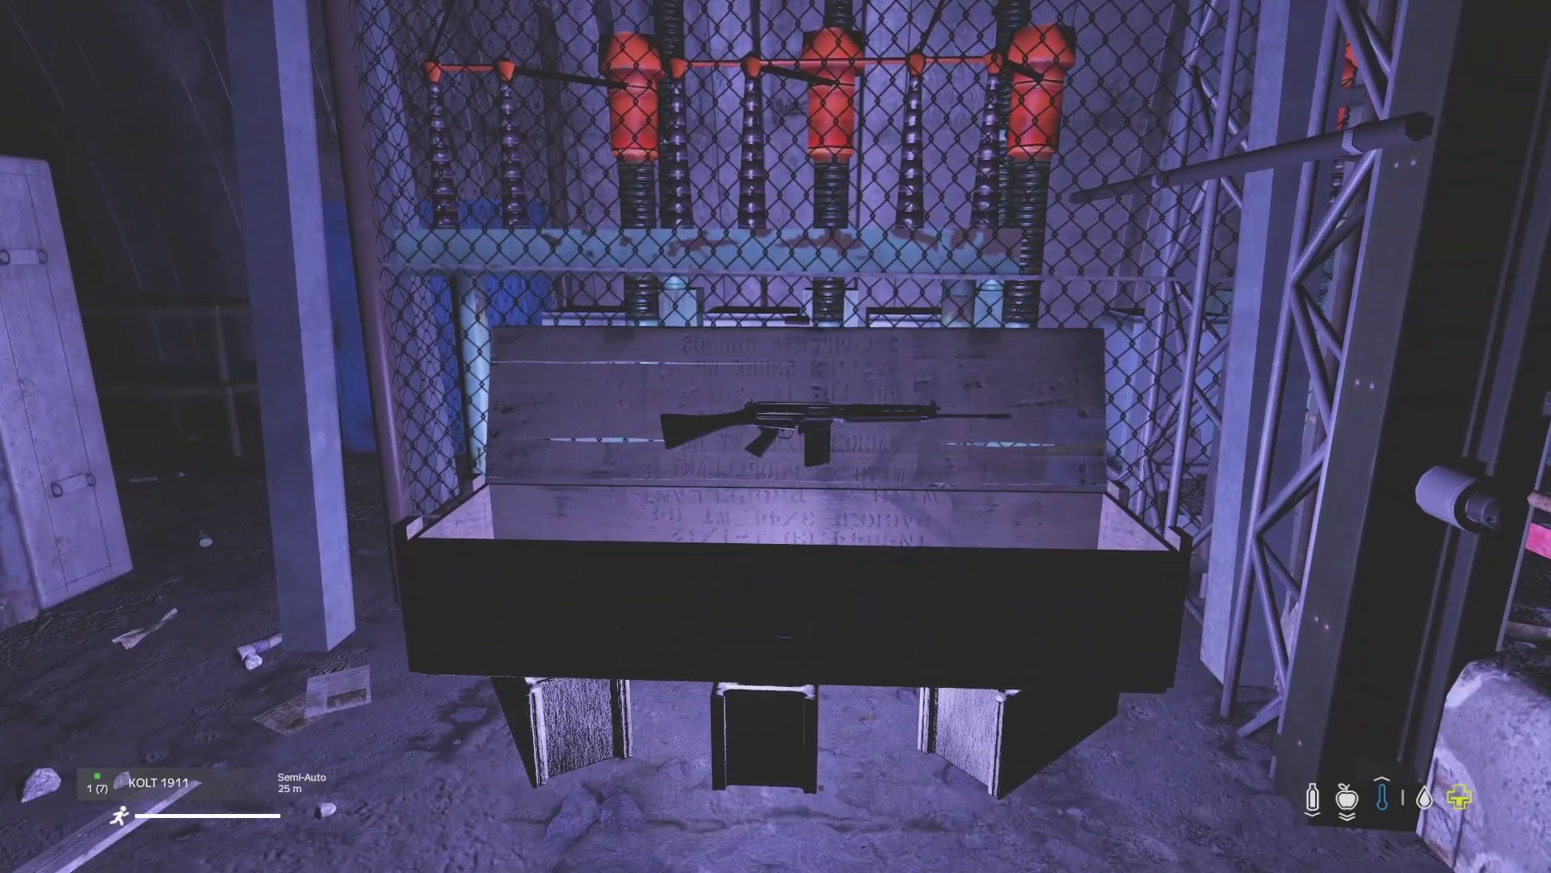
pyautogui.press('Tab')
pyautogui.press('w')
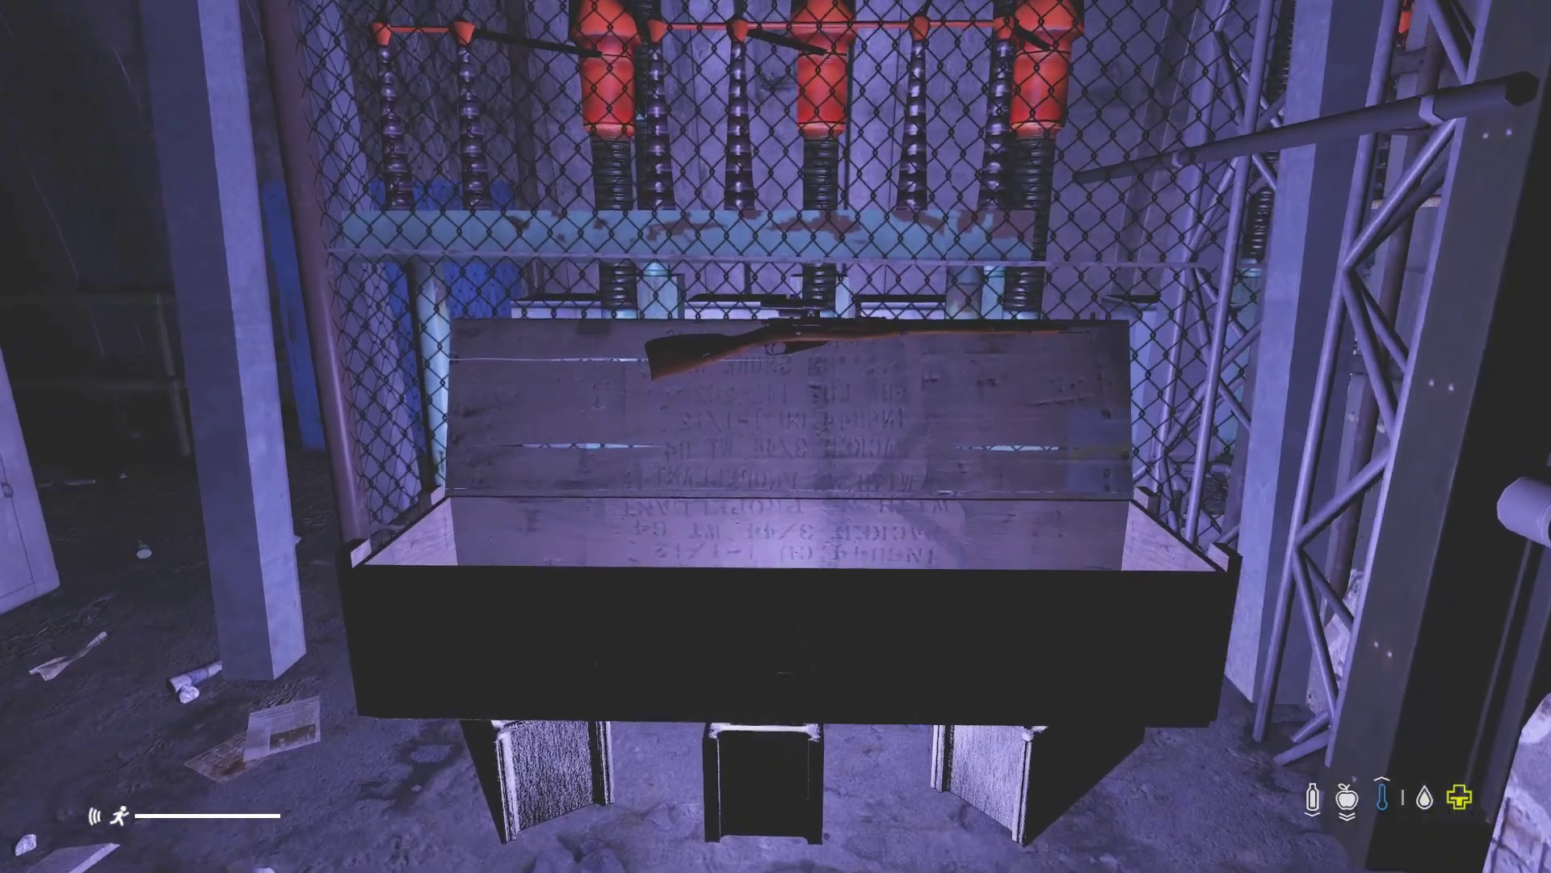